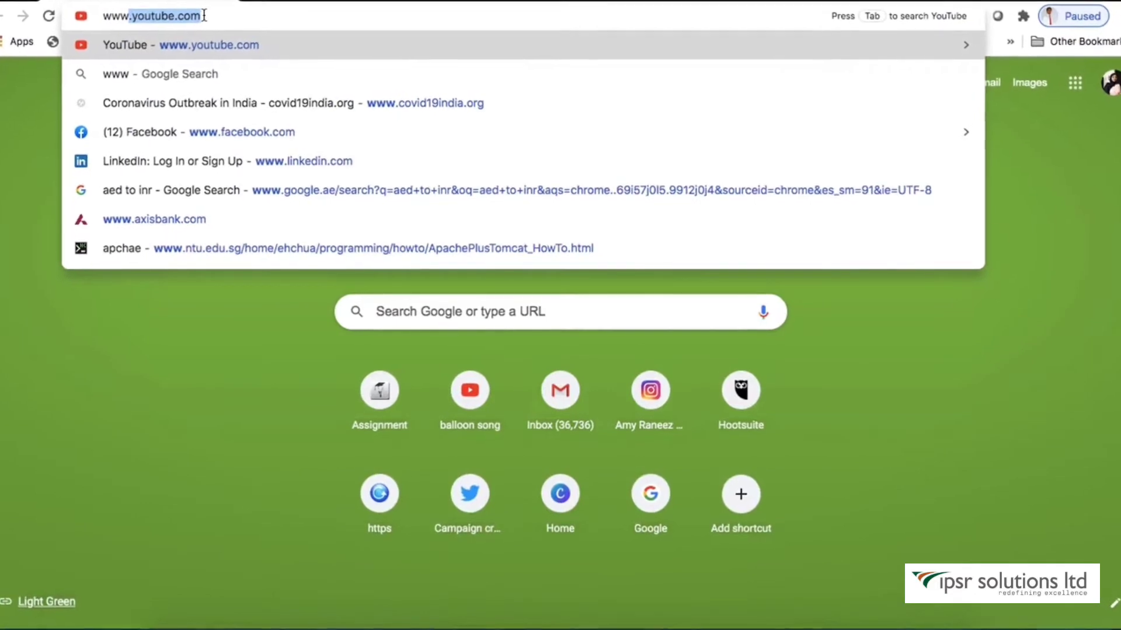
{"action": "type", "text": "hoot"}
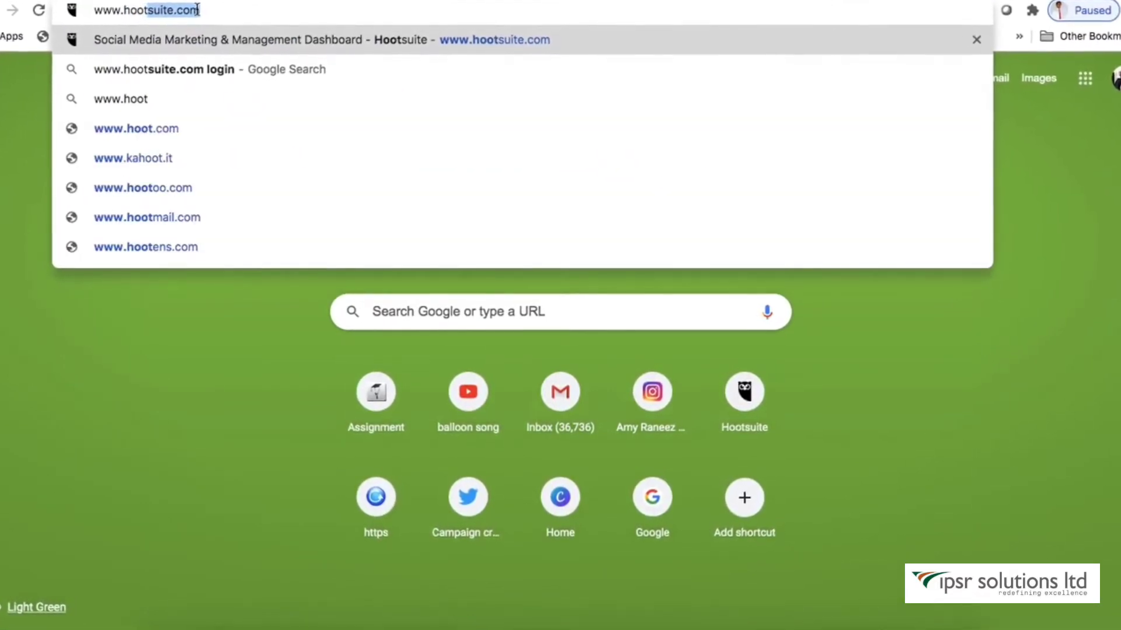
{"action": "type", "text": "suite.com"}
Load the Hootsuite website and start the free 30-day trial sign-up
{"action": "key", "text": "Return"}
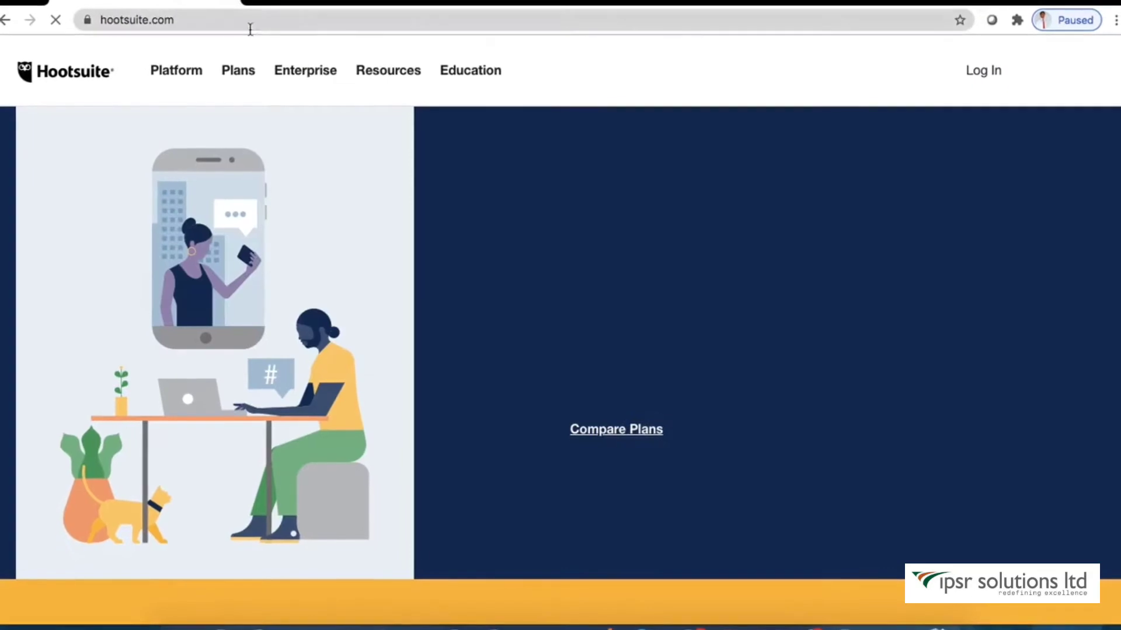
{"action": "mouse_move", "coordinate": [324, 128]}
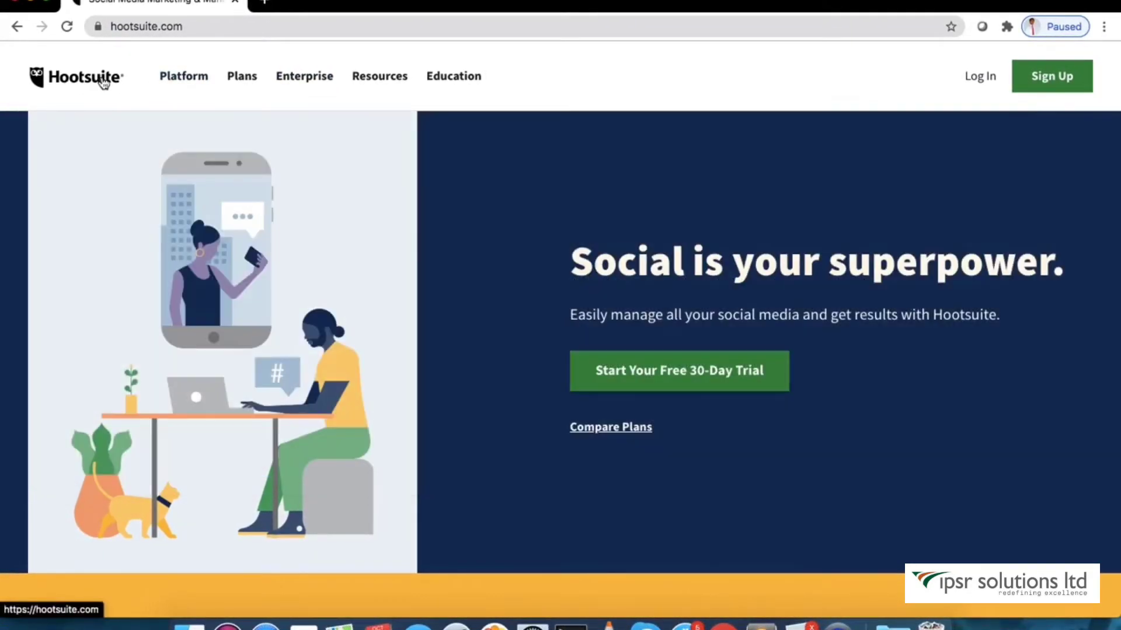
{"action": "mouse_move", "coordinate": [242, 80]}
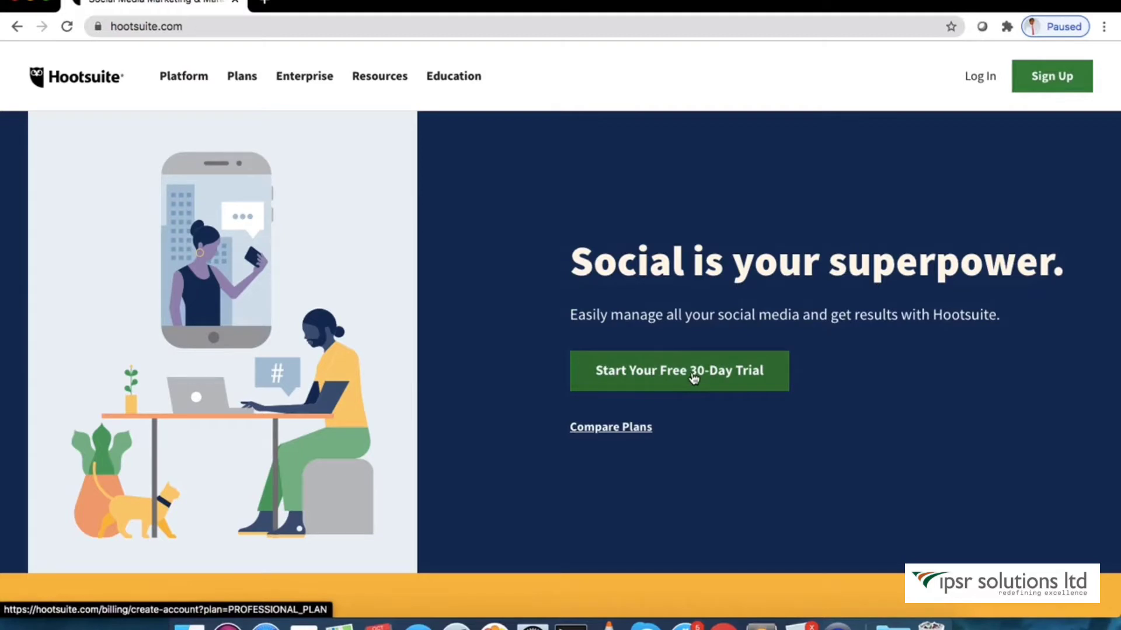
{"action": "left_click", "coordinate": [693, 378]}
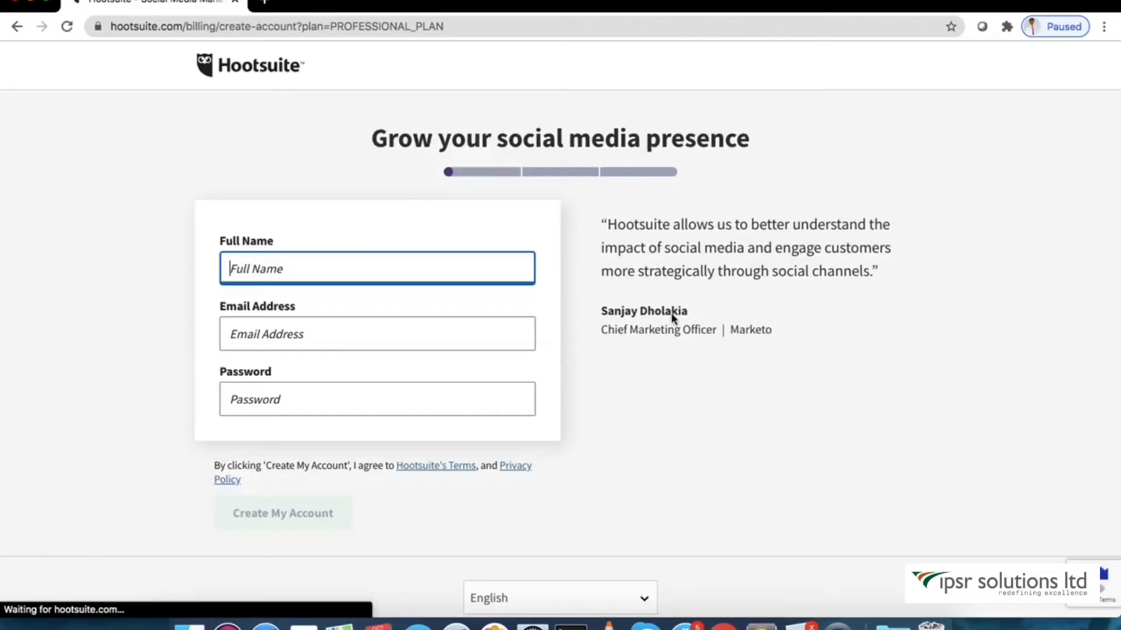
Fill in the full name, e-mail address and password, and create the trial account
{"action": "left_click", "coordinate": [487, 278]}
{"action": "type", "text": "A"}
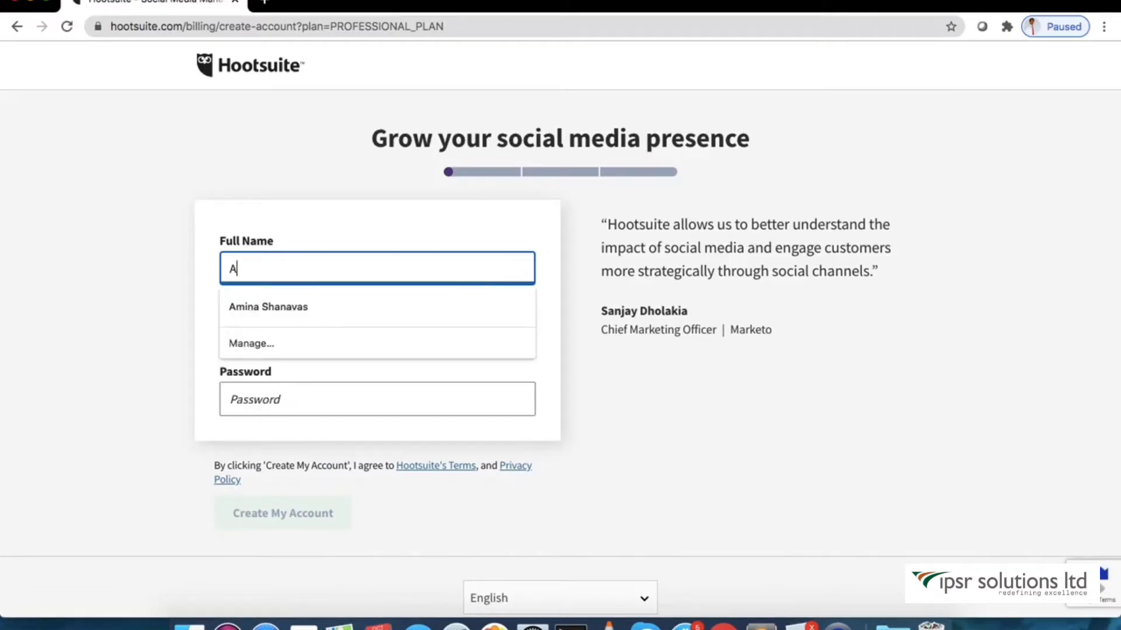
{"action": "type", "text": "min"}
{"action": "key", "text": "Down"}
{"action": "key", "text": "Return"}
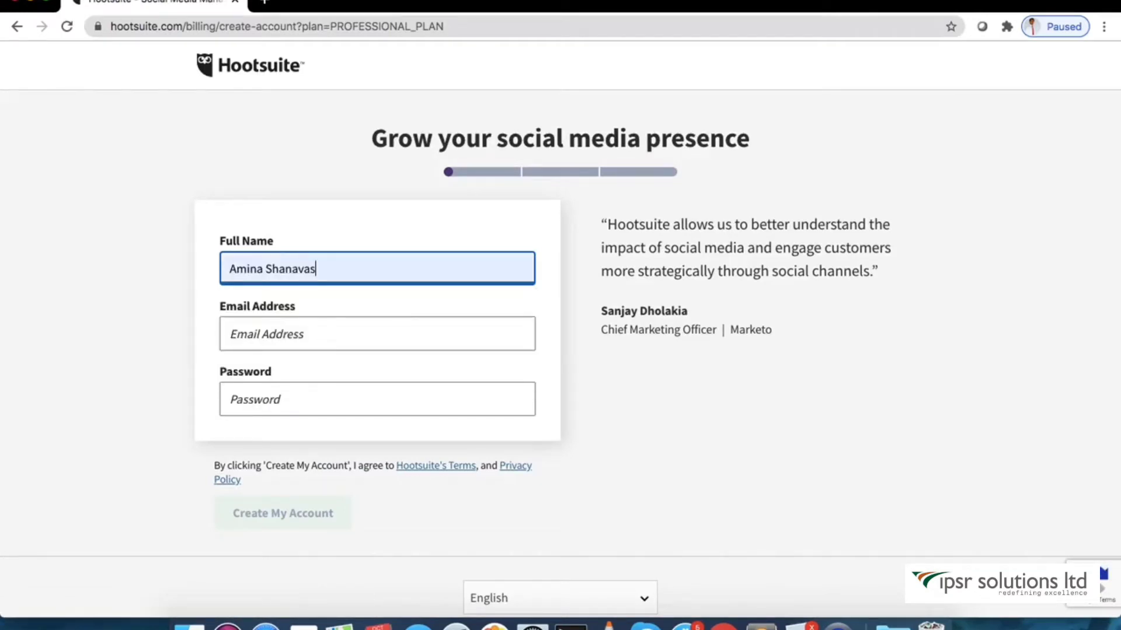
{"action": "left_click", "coordinate": [446, 338]}
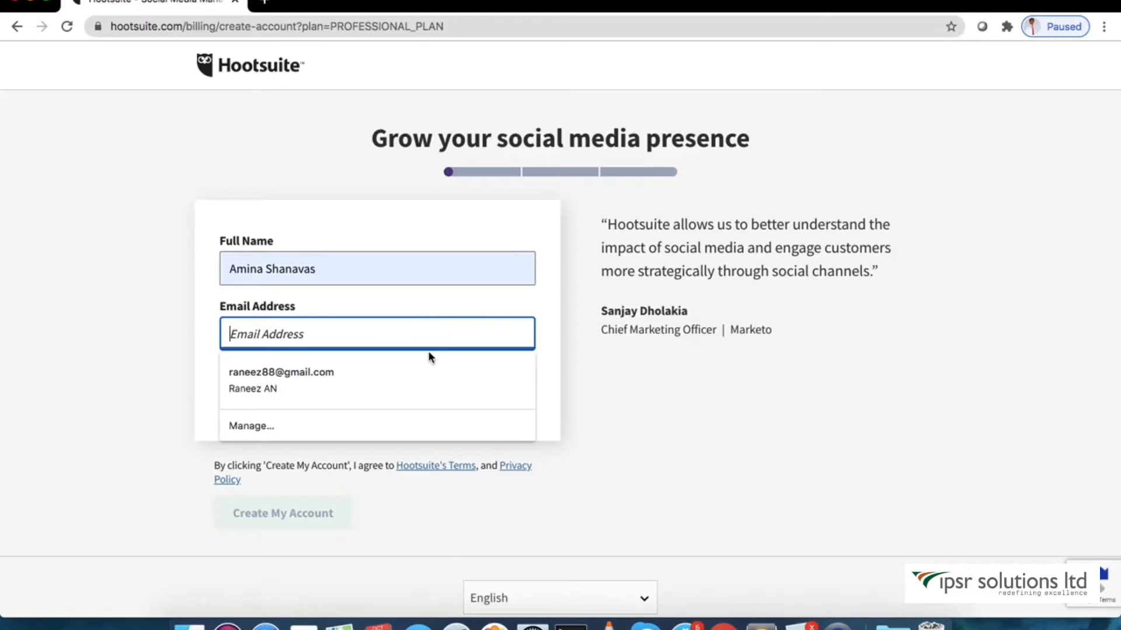
{"action": "left_click", "coordinate": [373, 370]}
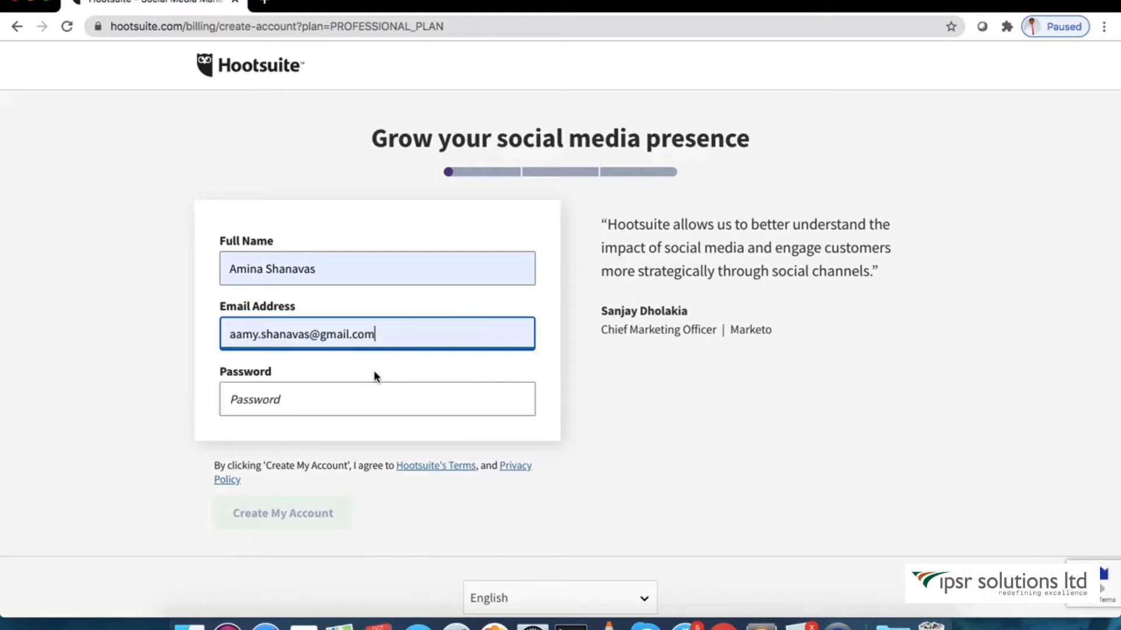
{"action": "left_click", "coordinate": [357, 402]}
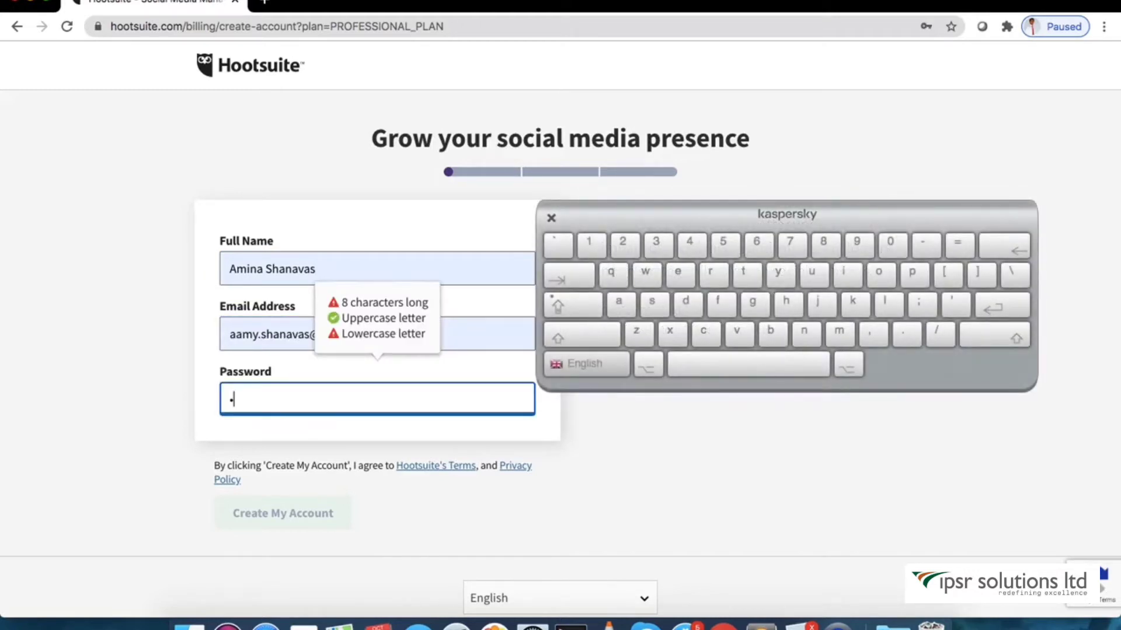
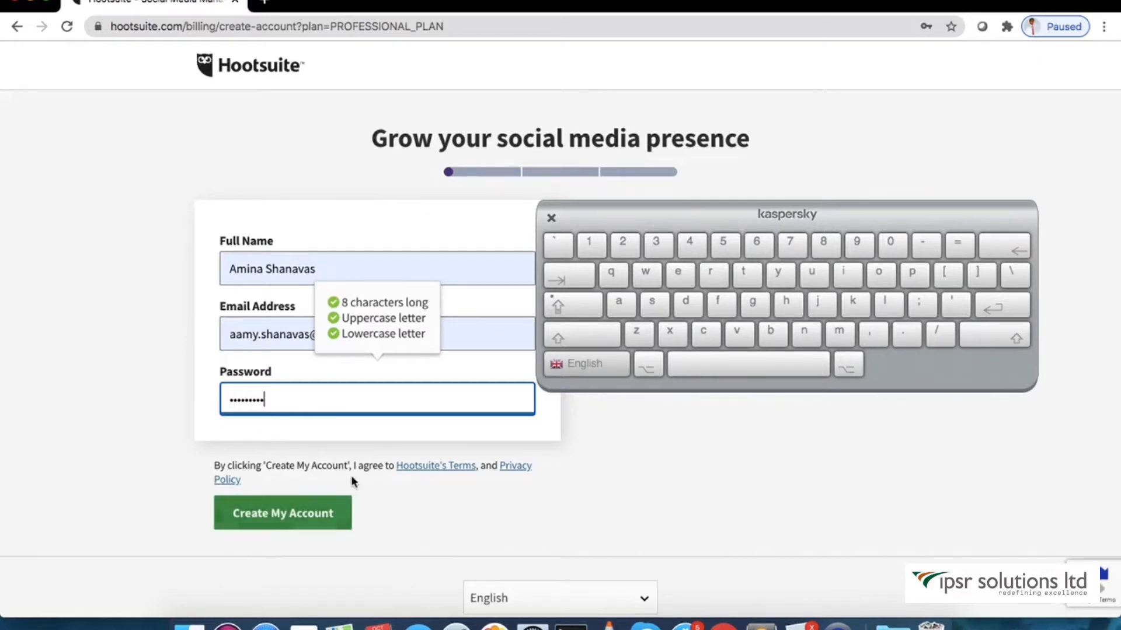
{"action": "left_click", "coordinate": [320, 512]}
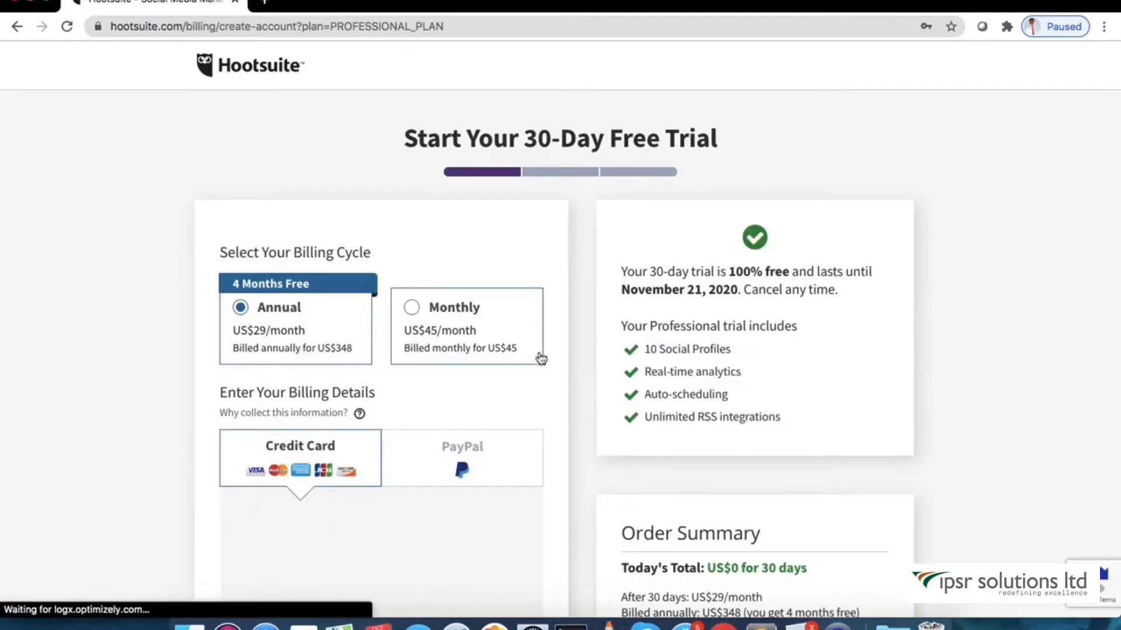
{"action": "scroll", "coordinate": [488, 467], "scroll_direction": "down", "scroll_amount": 3}
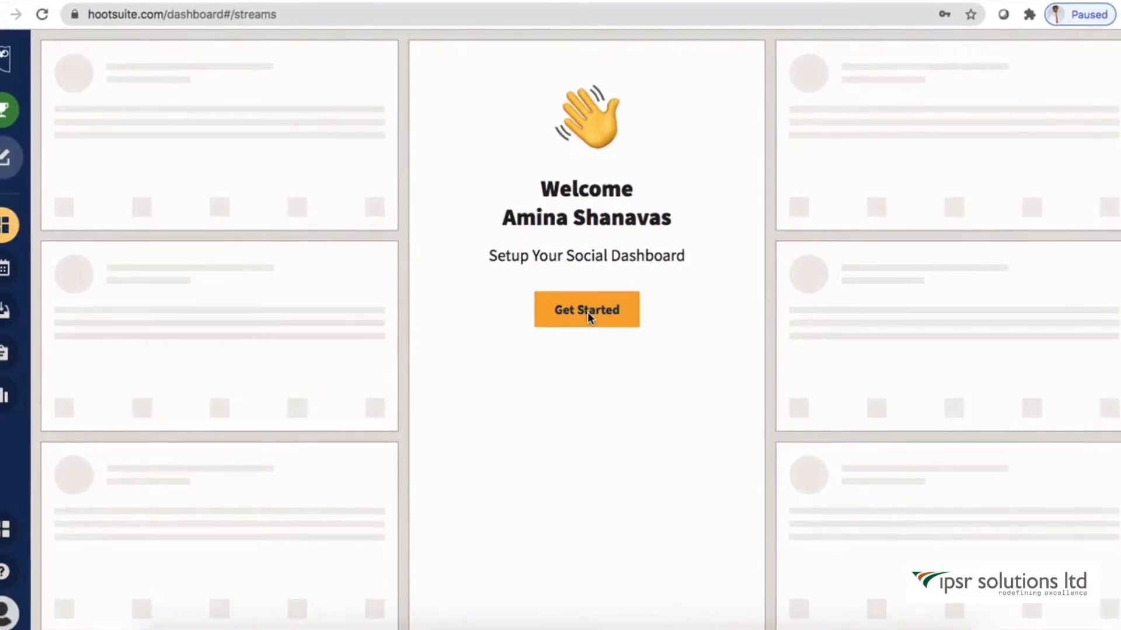
Add Facebook as a social network and connect The Cake Company page
{"action": "left_click", "coordinate": [588, 312]}
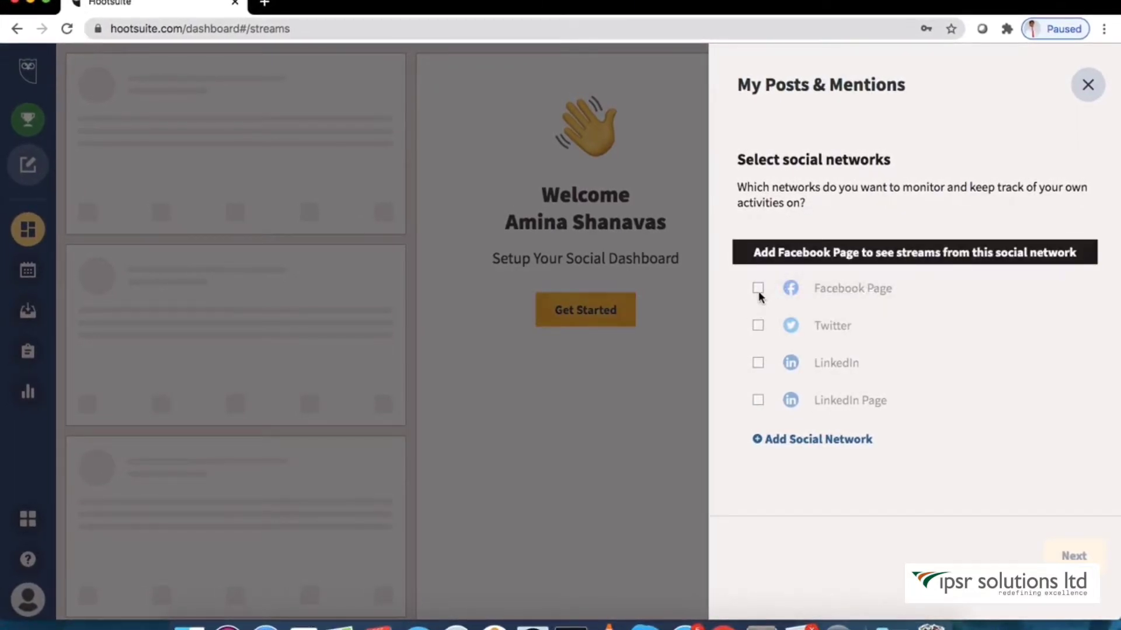
{"action": "left_click", "coordinate": [829, 443]}
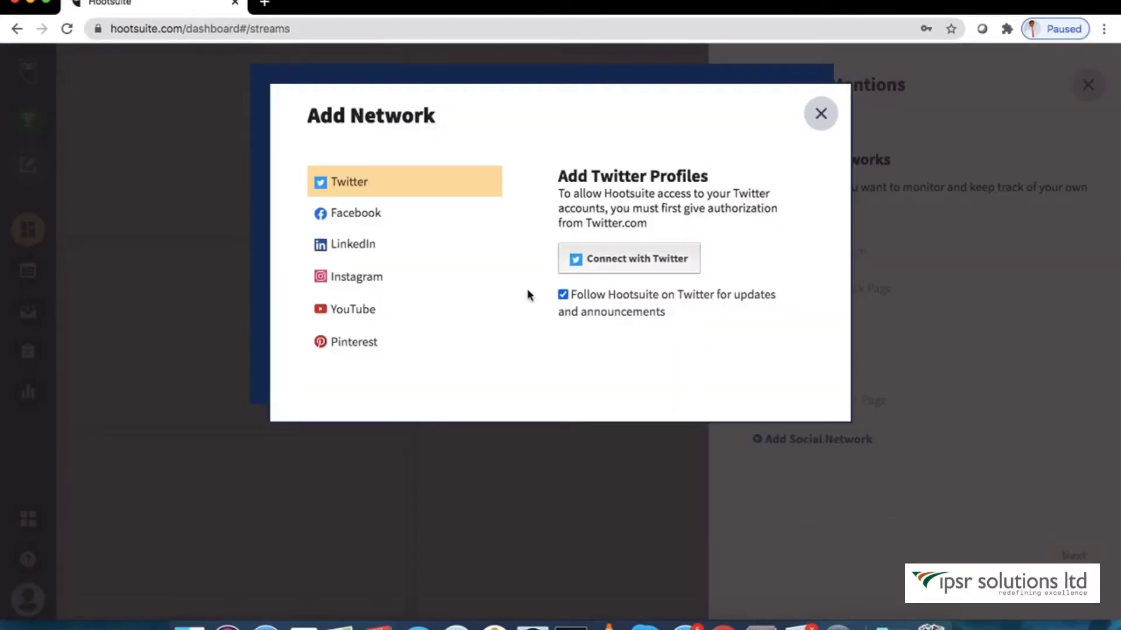
{"action": "left_click", "coordinate": [397, 216]}
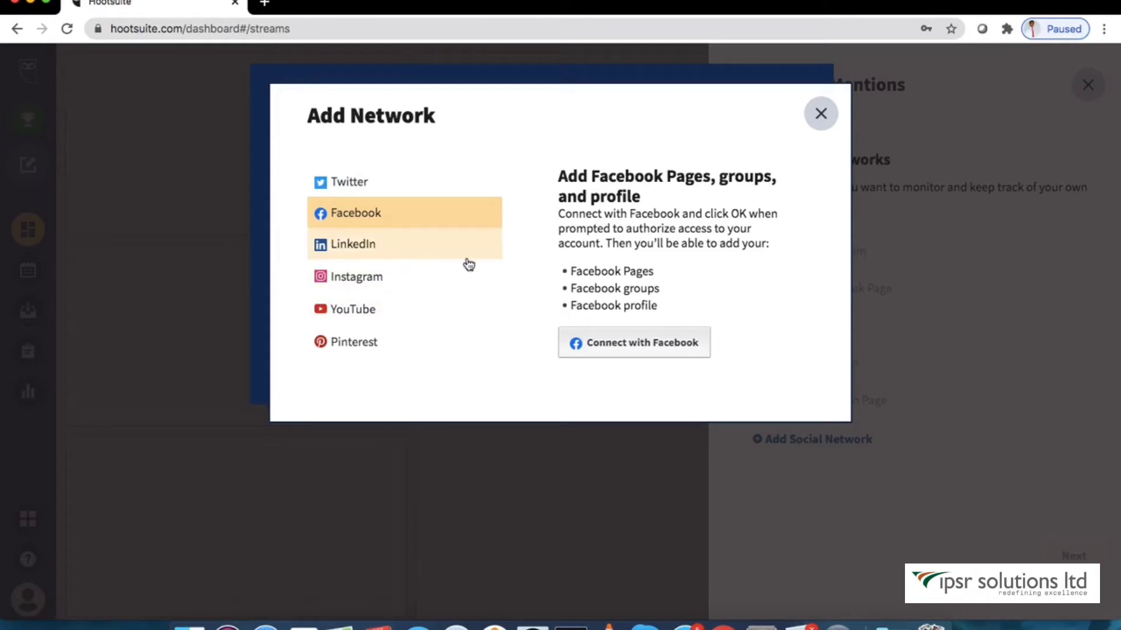
{"action": "left_click", "coordinate": [658, 347]}
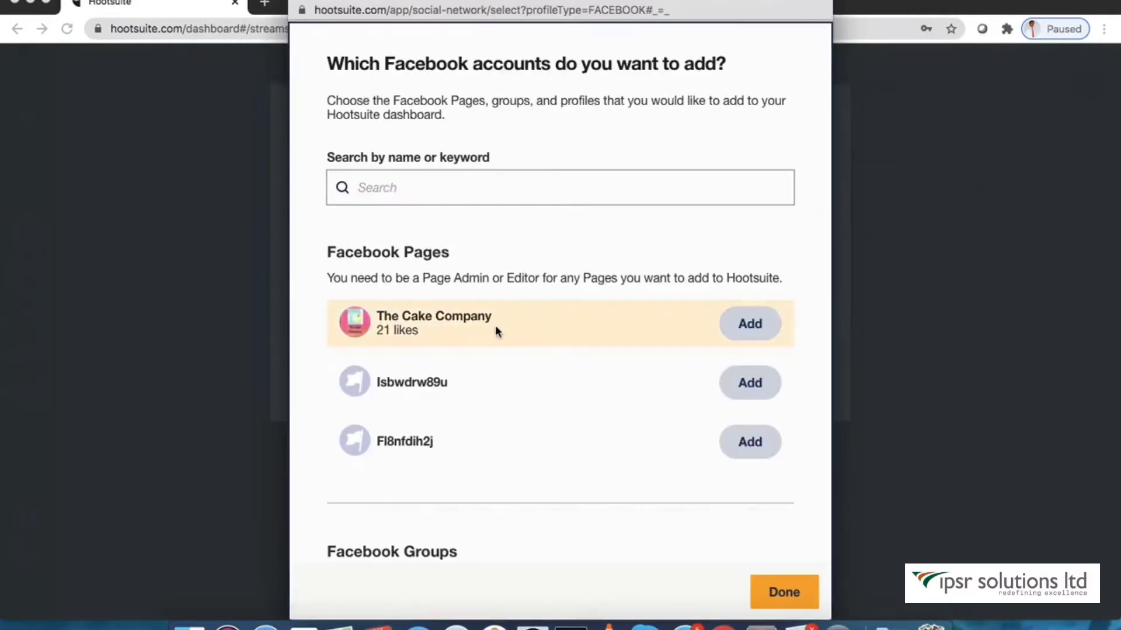
{"action": "left_click", "coordinate": [759, 327]}
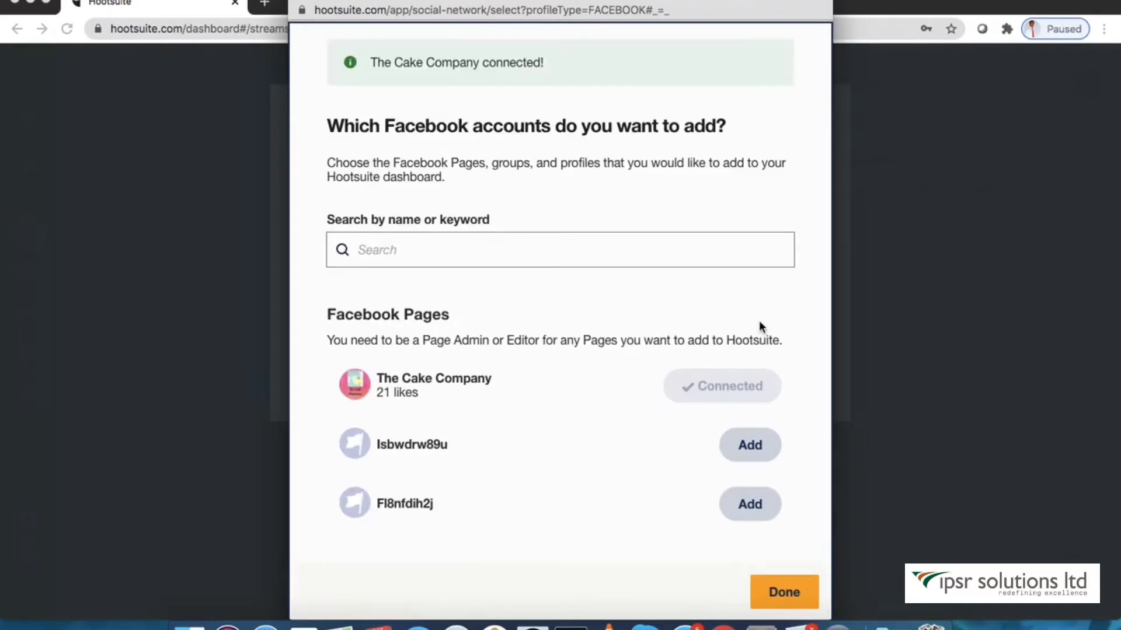
{"action": "left_click", "coordinate": [788, 601]}
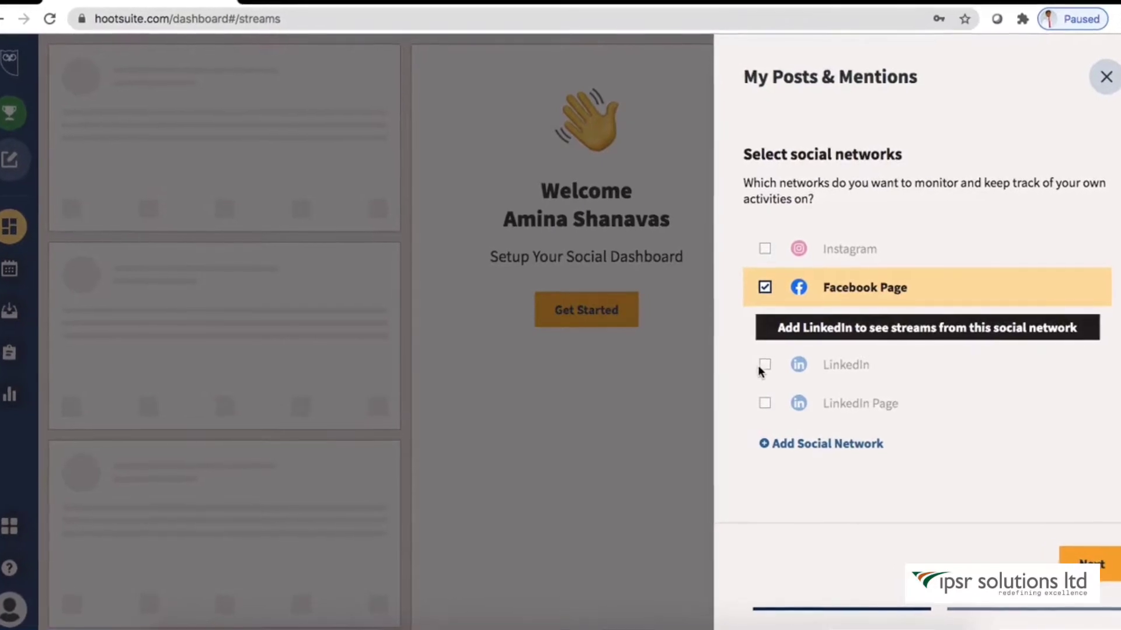
Add LinkedIn, sign in with the saved password, and connect the personal LinkedIn profile
{"action": "left_click", "coordinate": [801, 444]}
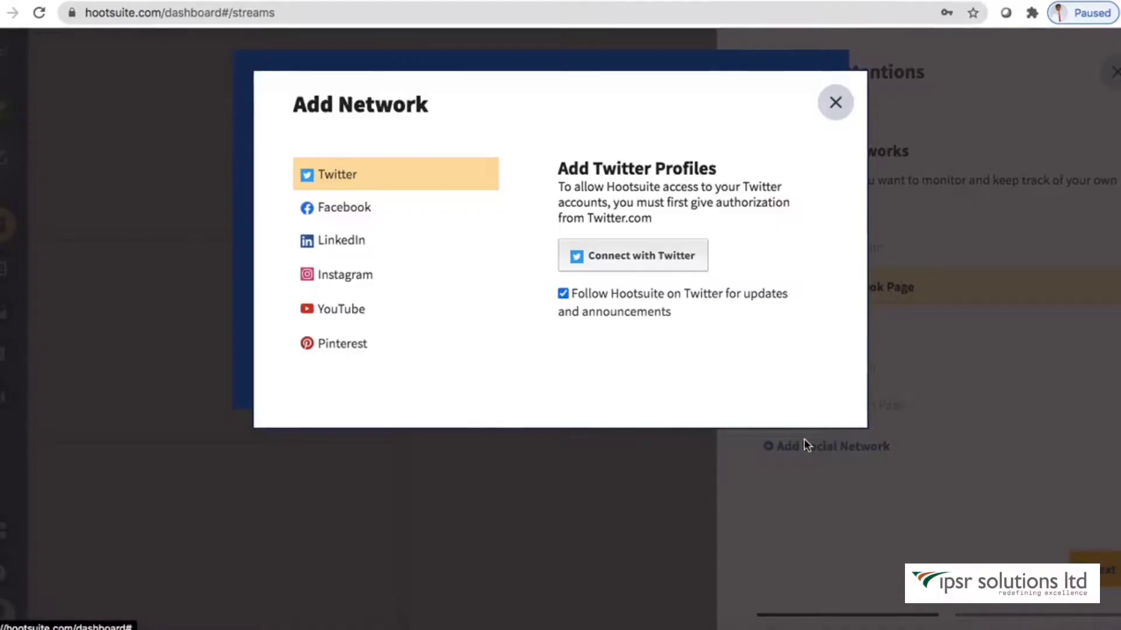
{"action": "left_click", "coordinate": [360, 241]}
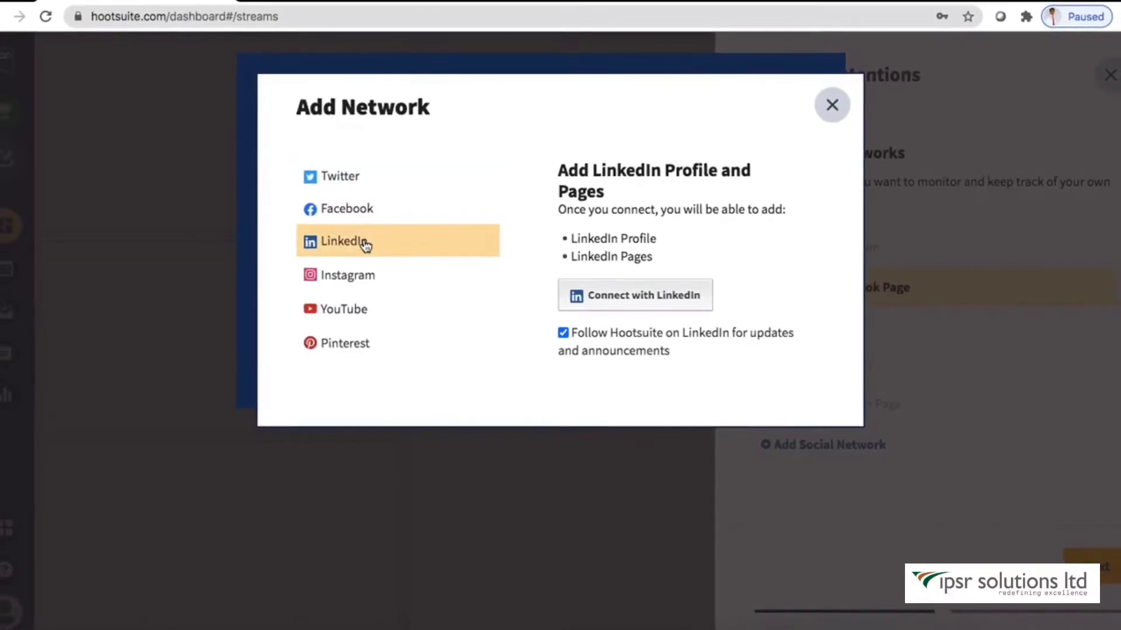
{"action": "left_click", "coordinate": [601, 297]}
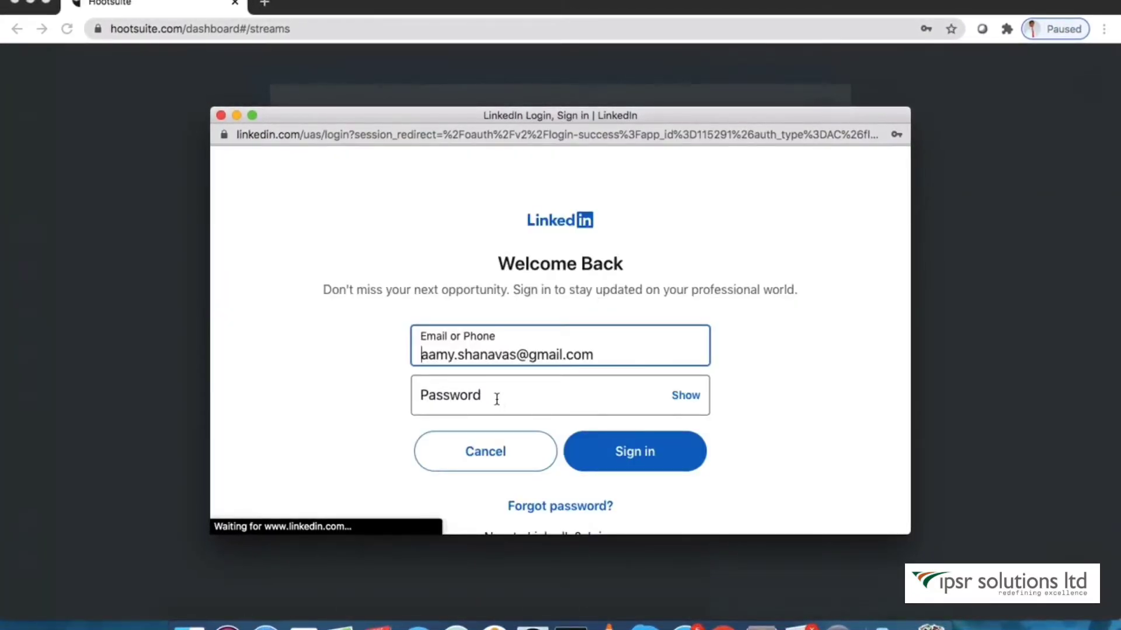
{"action": "left_click", "coordinate": [496, 399]}
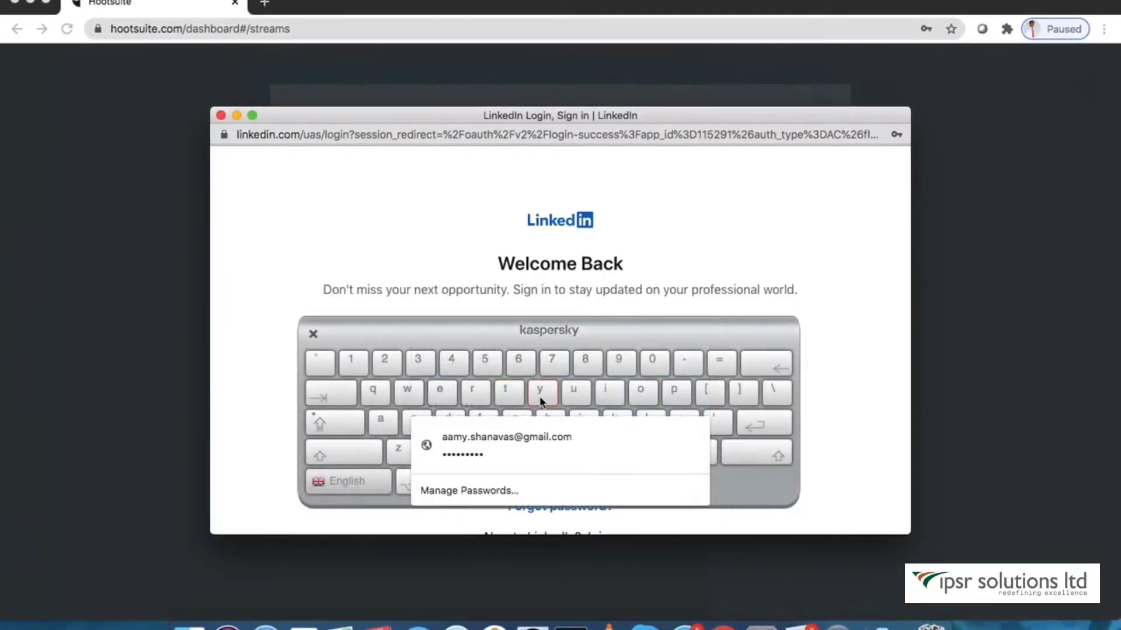
{"action": "left_click", "coordinate": [558, 464]}
{"action": "left_click", "coordinate": [629, 453]}
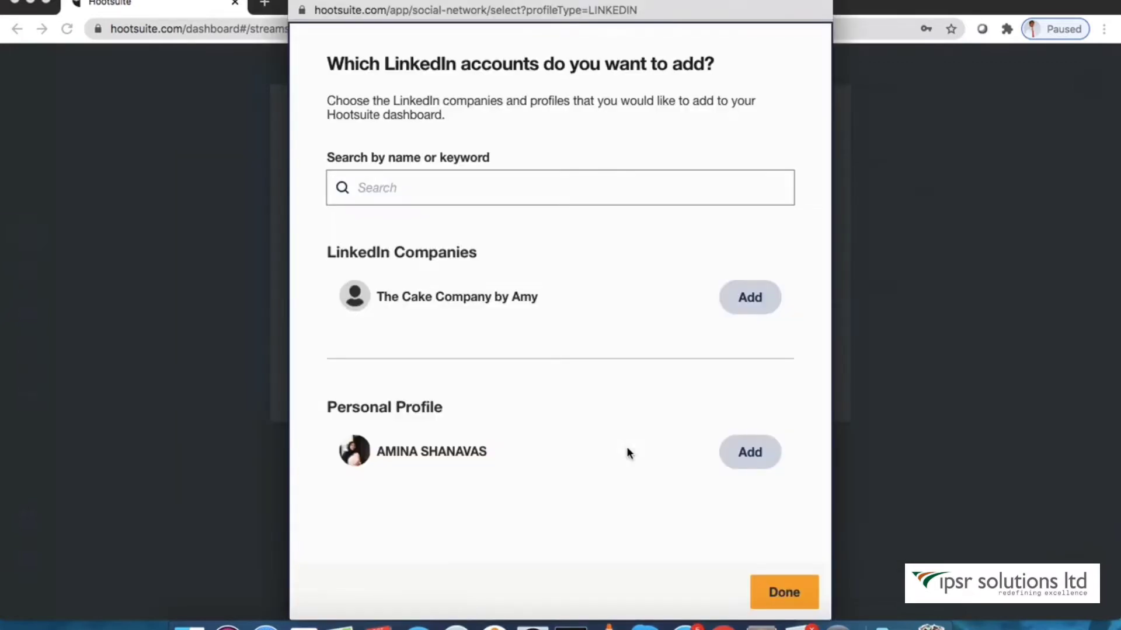
{"action": "left_click", "coordinate": [743, 460]}
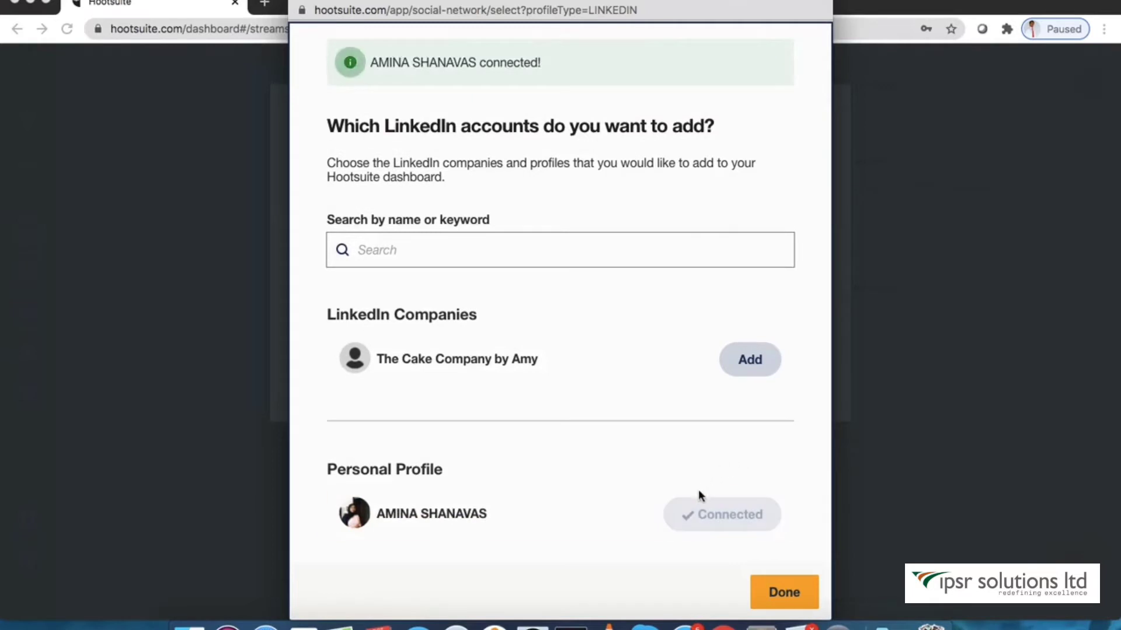
{"action": "left_click", "coordinate": [768, 594]}
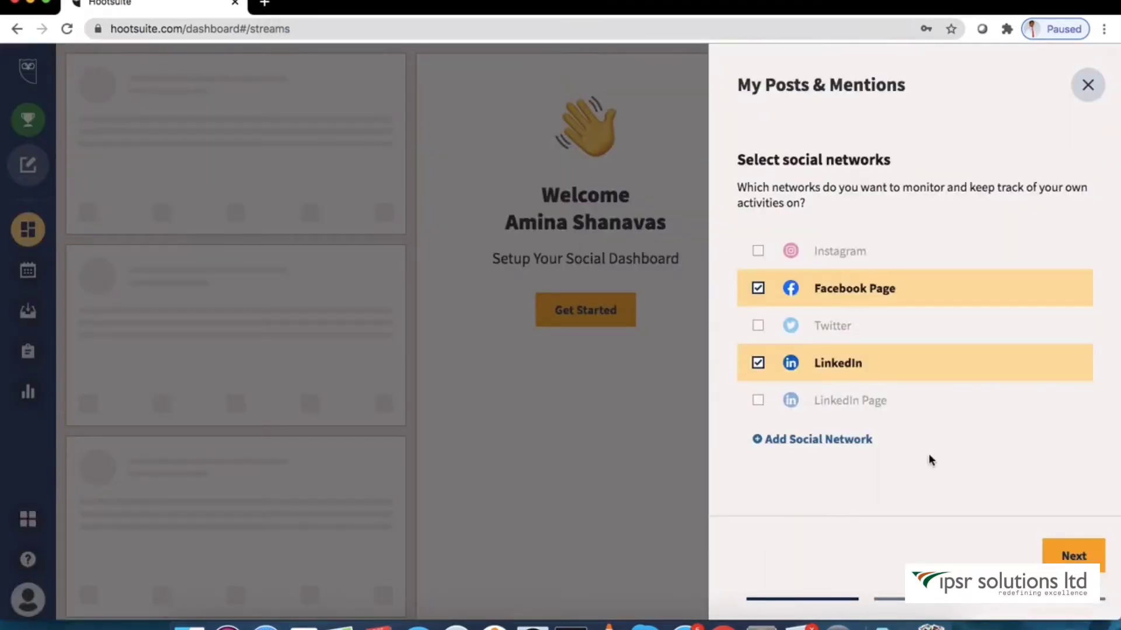
Continue past the Facebook page accounts and add the LinkedIn My Updates stream to the dashboard
{"action": "left_click", "coordinate": [1076, 557]}
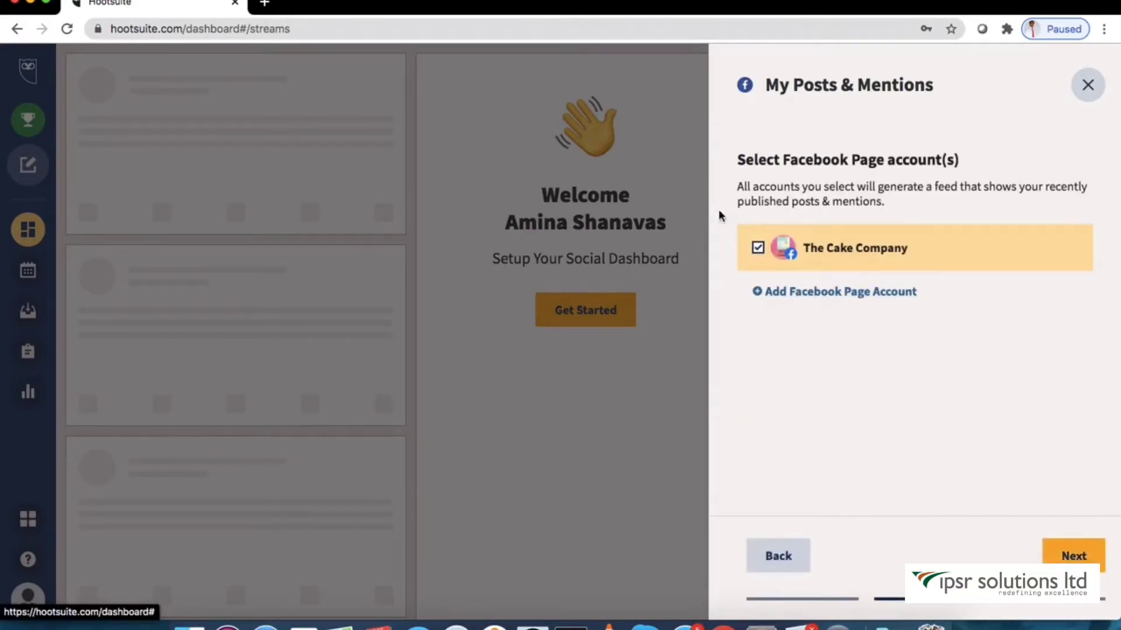
{"action": "left_click", "coordinate": [1074, 556]}
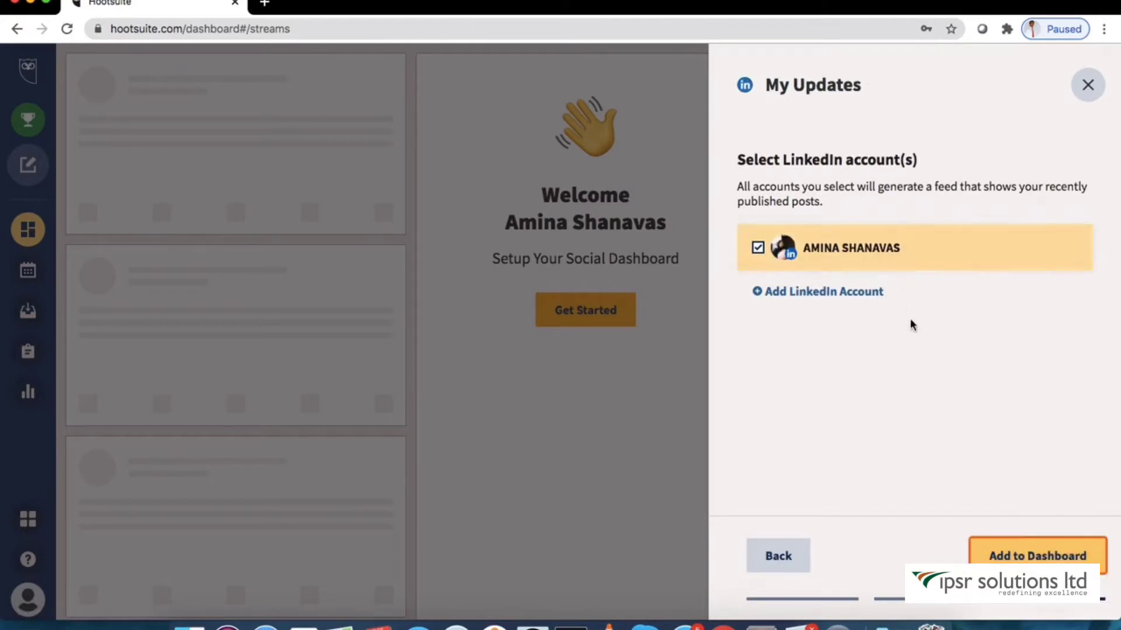
{"action": "left_click", "coordinate": [1012, 558]}
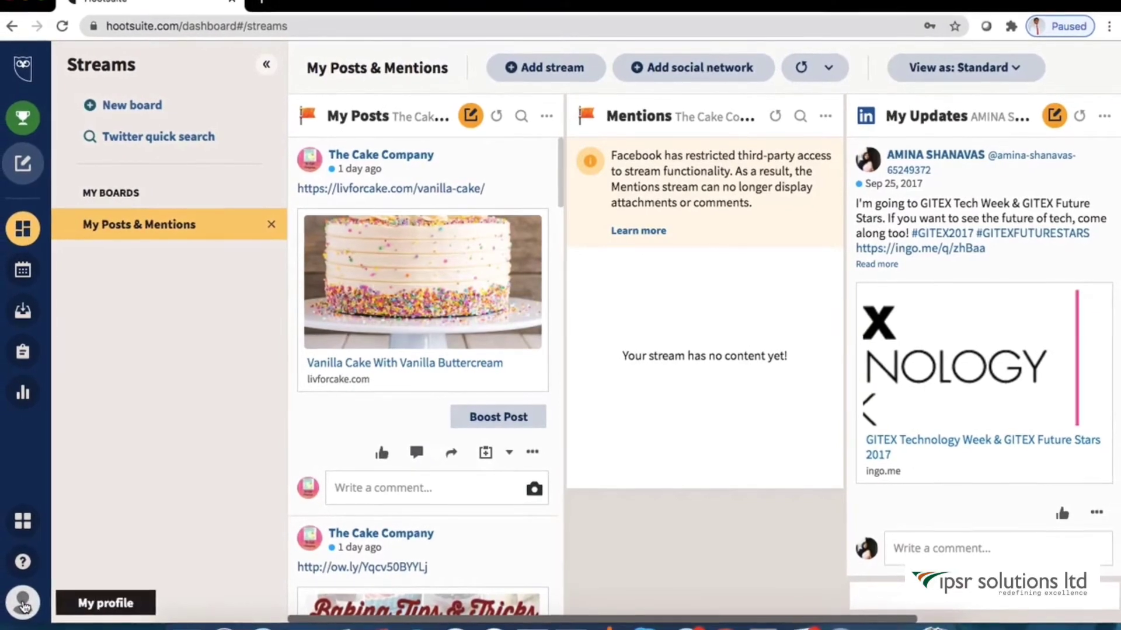
From Social networks and teams, add a private Twitter network and sign in to Twitter
{"action": "left_click", "coordinate": [18, 608]}
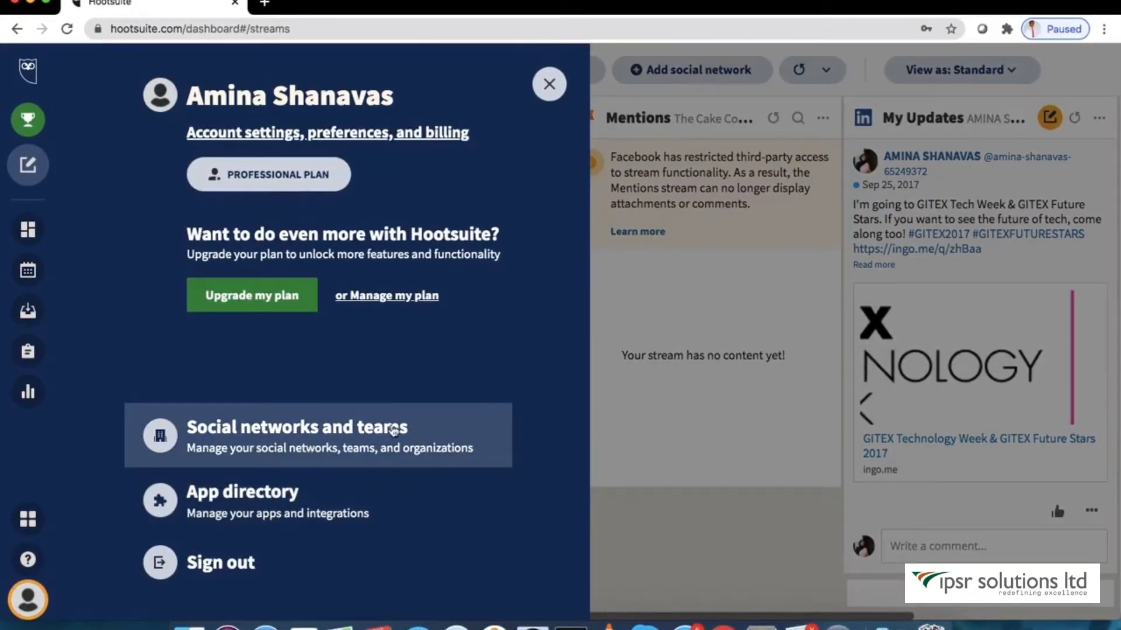
{"action": "left_click", "coordinate": [375, 433]}
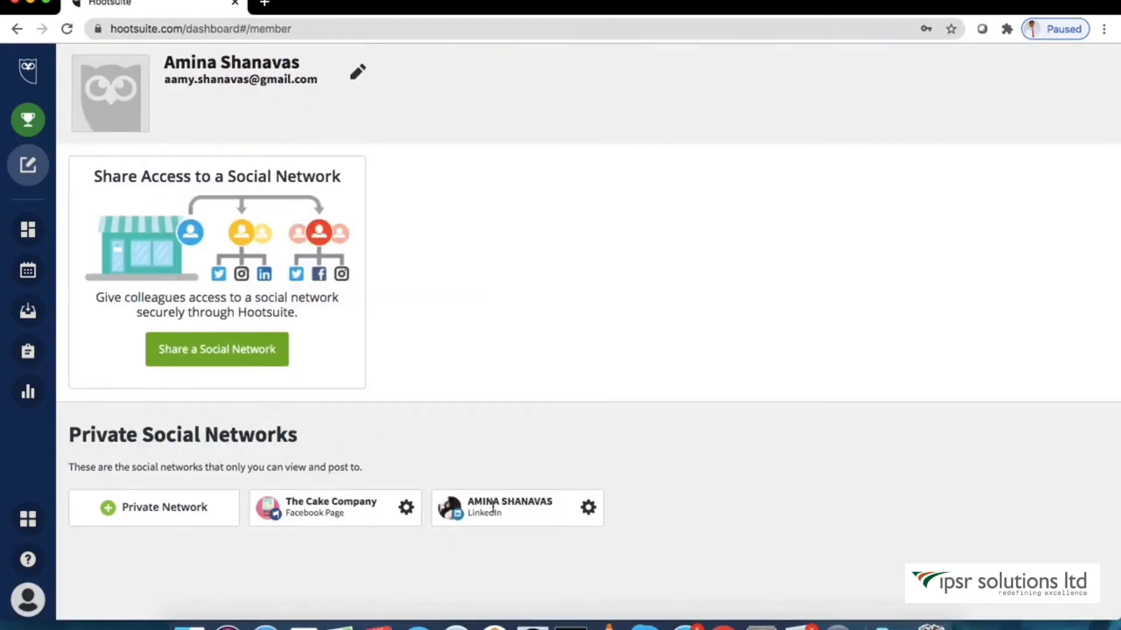
{"action": "left_click", "coordinate": [165, 512]}
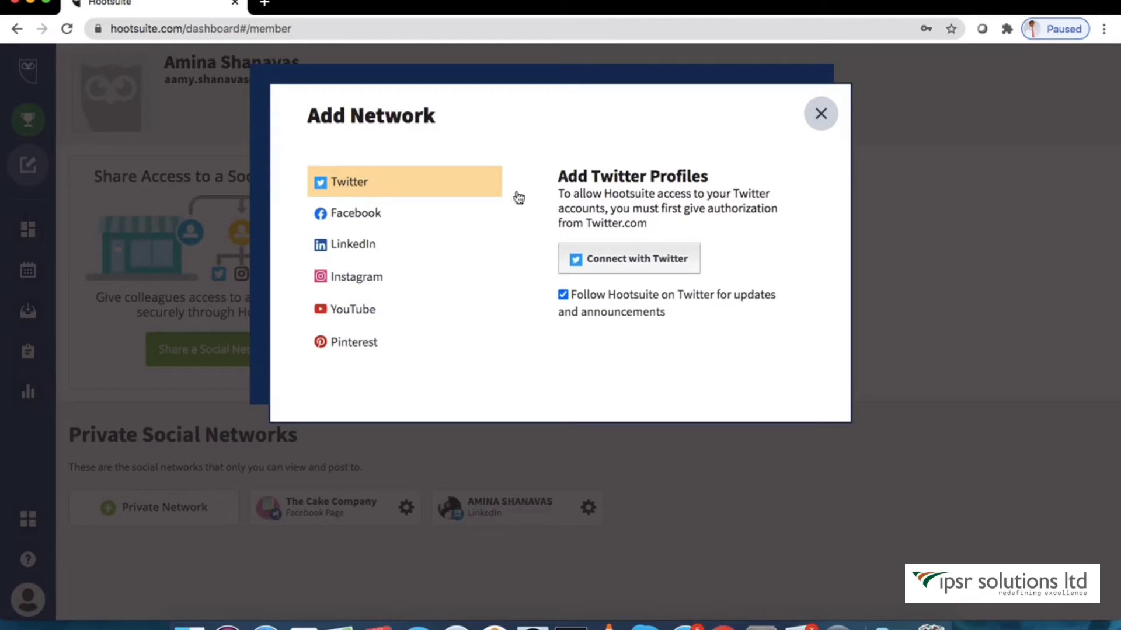
{"action": "left_click", "coordinate": [649, 262]}
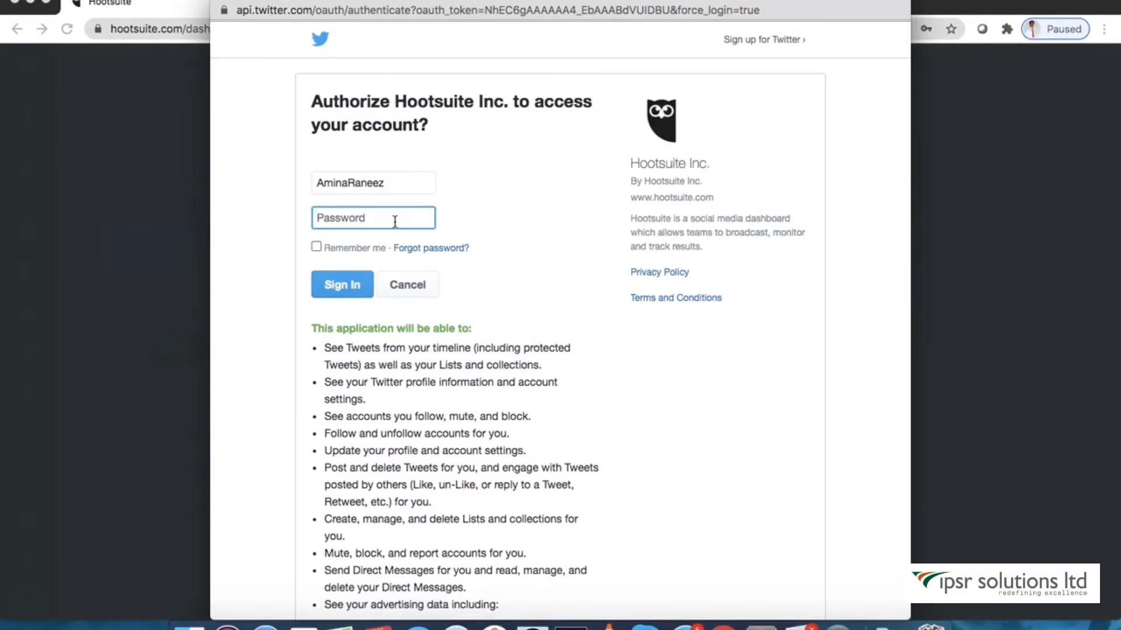
{"action": "type", "text": "•••"}
{"action": "key", "text": "Return"}
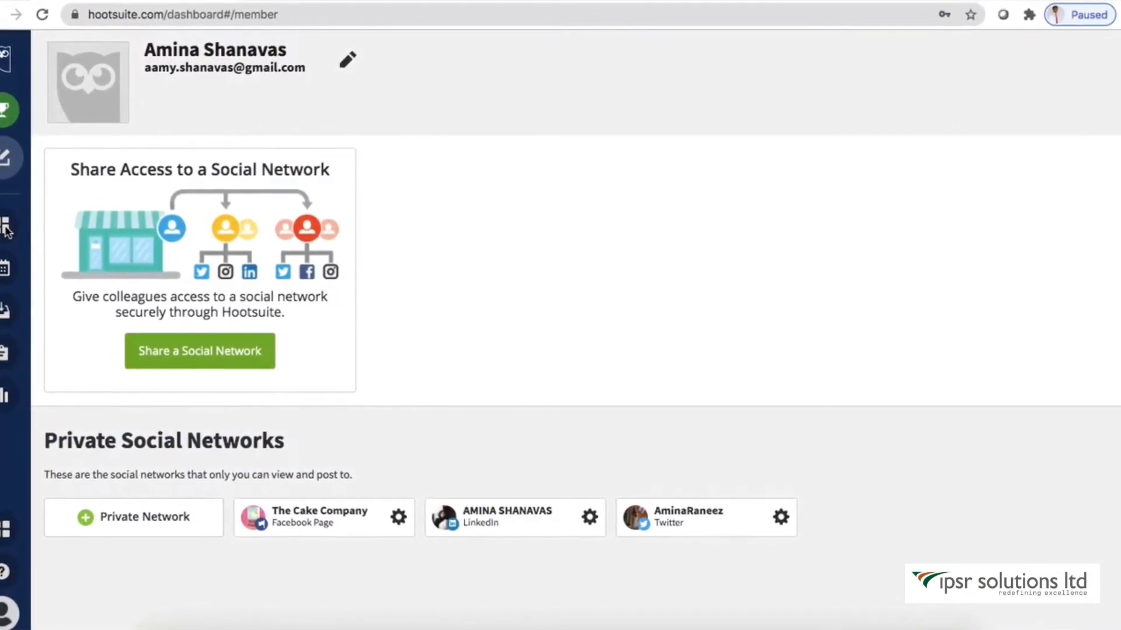
Return to the Streams view, dismissing the Add social network dialog without changes
{"action": "left_click", "coordinate": [3, 225]}
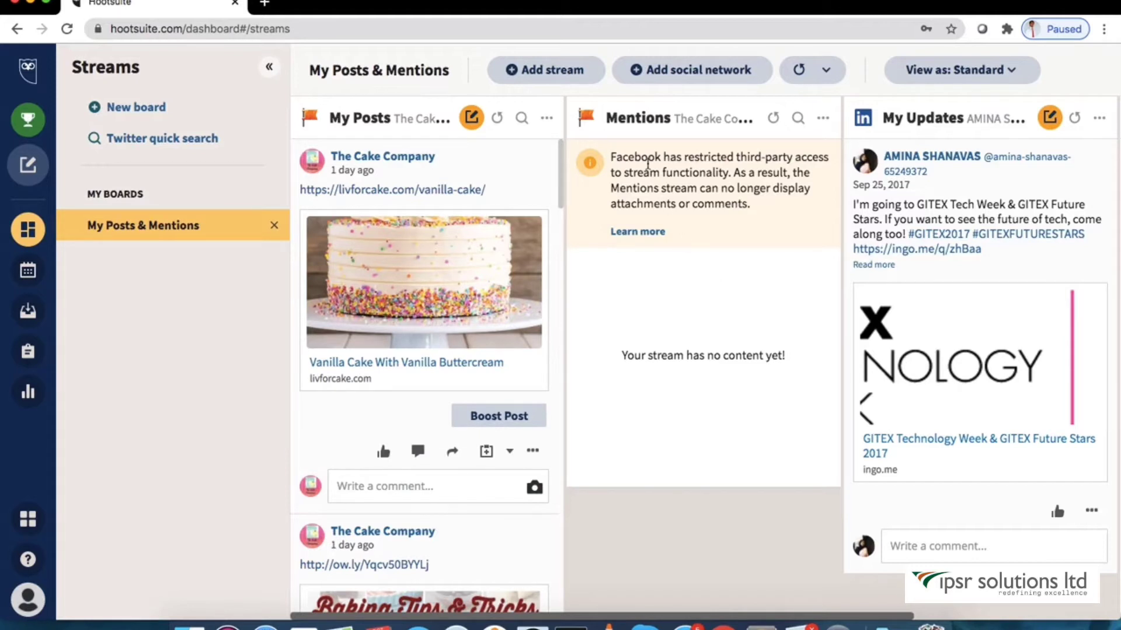
{"action": "left_click", "coordinate": [687, 73]}
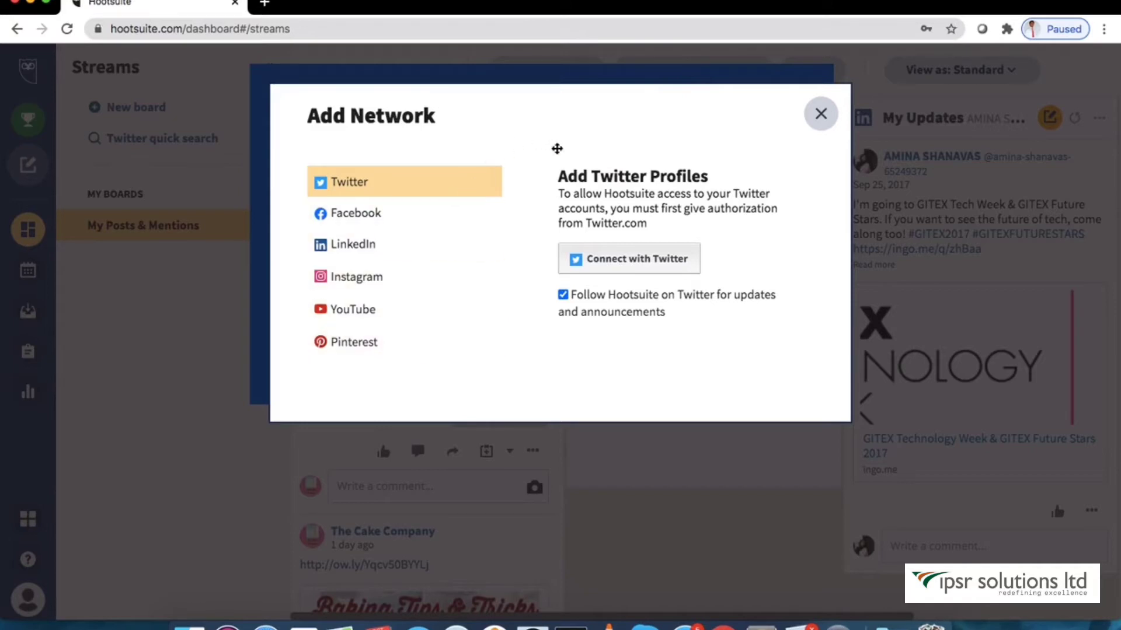
{"action": "left_click", "coordinate": [820, 114]}
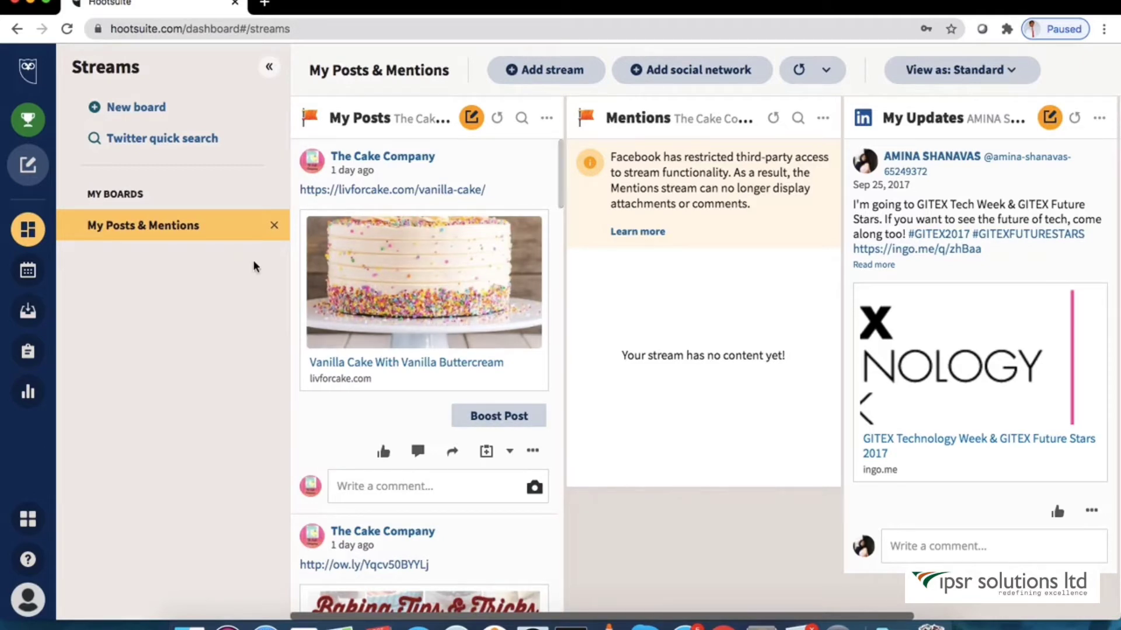
Rename the existing board to Facebook and create a new board named twitter
{"action": "double_click", "coordinate": [221, 225]}
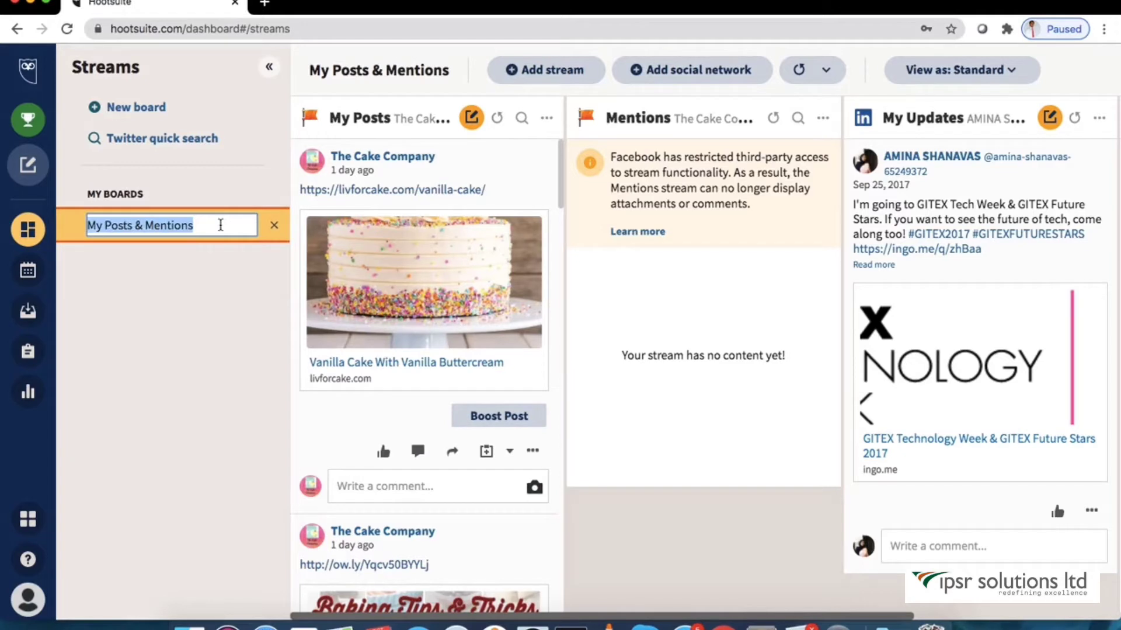
{"action": "type", "text": "Facebook"}
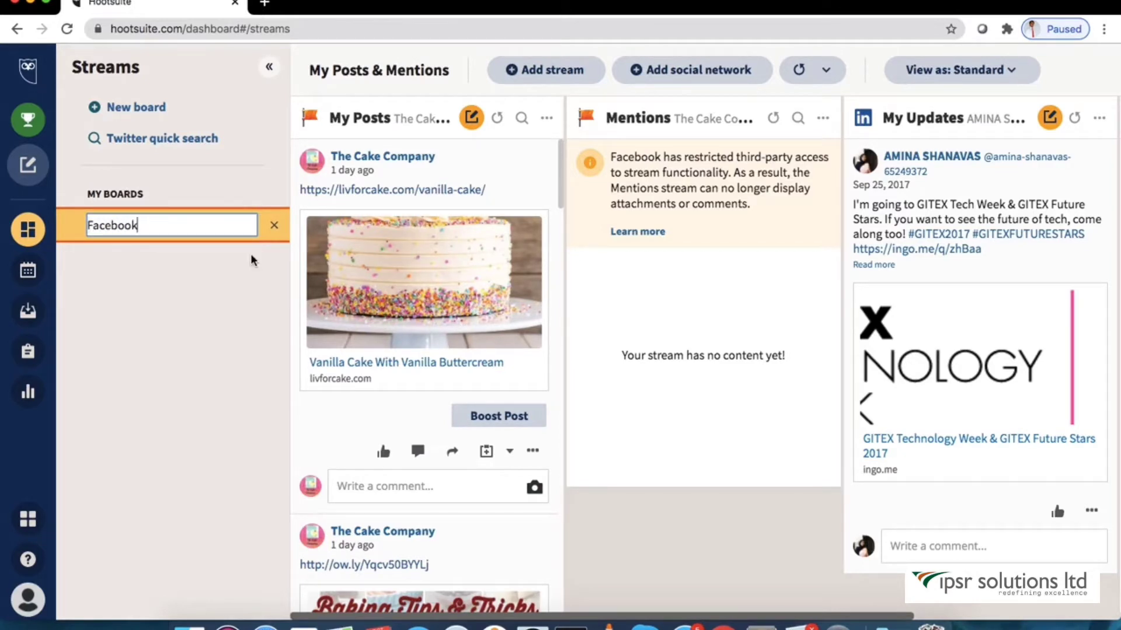
{"action": "key", "text": "Return"}
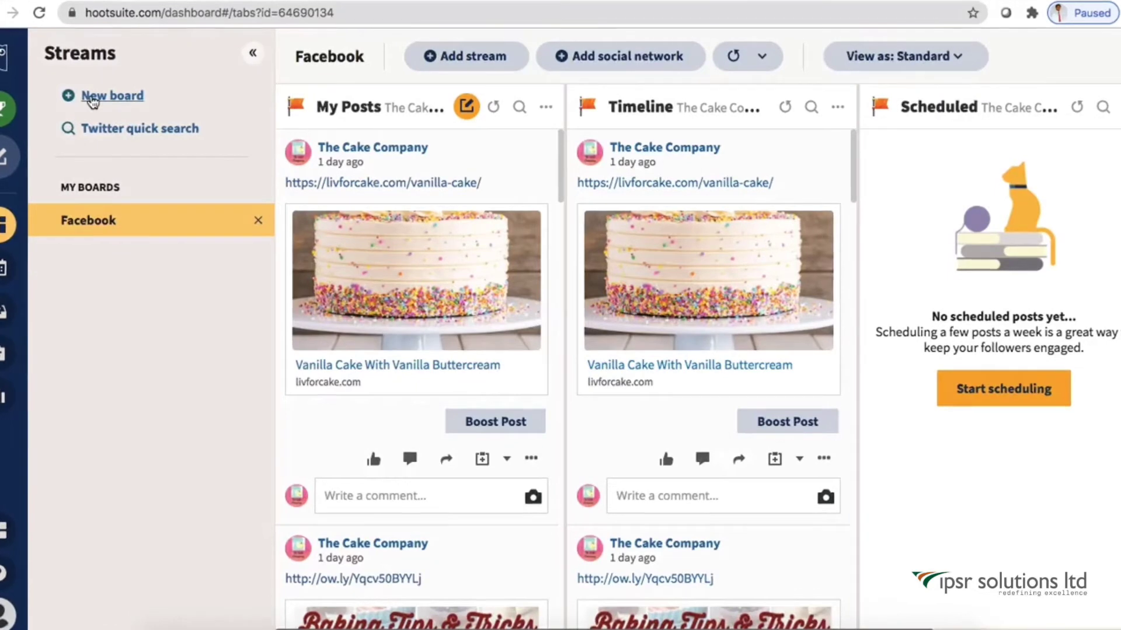
{"action": "left_click", "coordinate": [91, 101]}
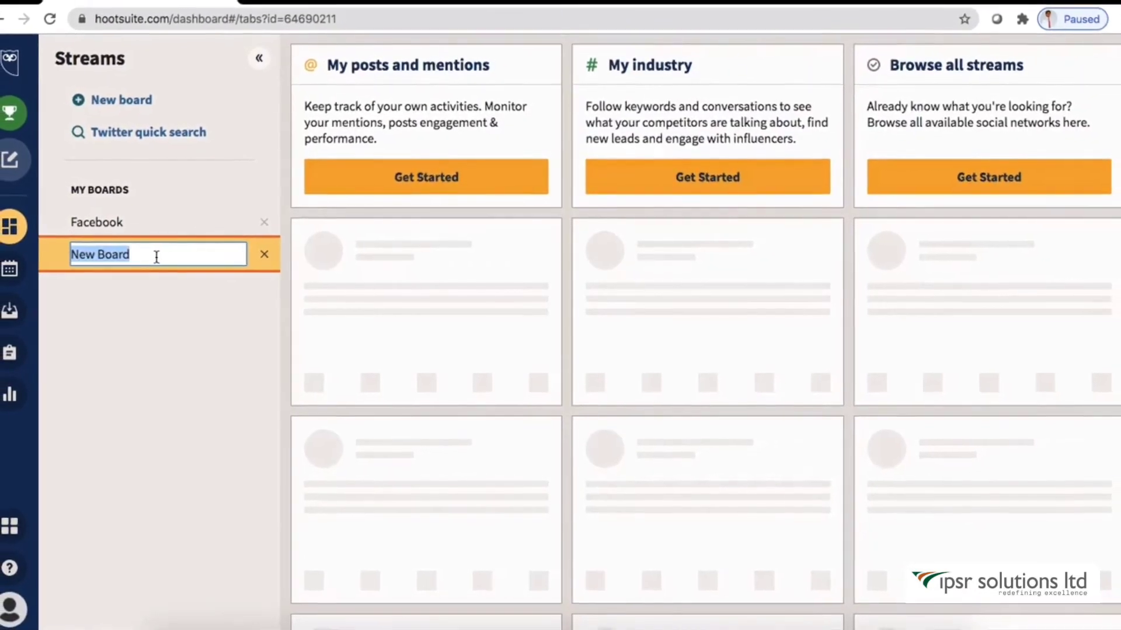
{"action": "type", "text": "twitter"}
{"action": "key", "text": "Return"}
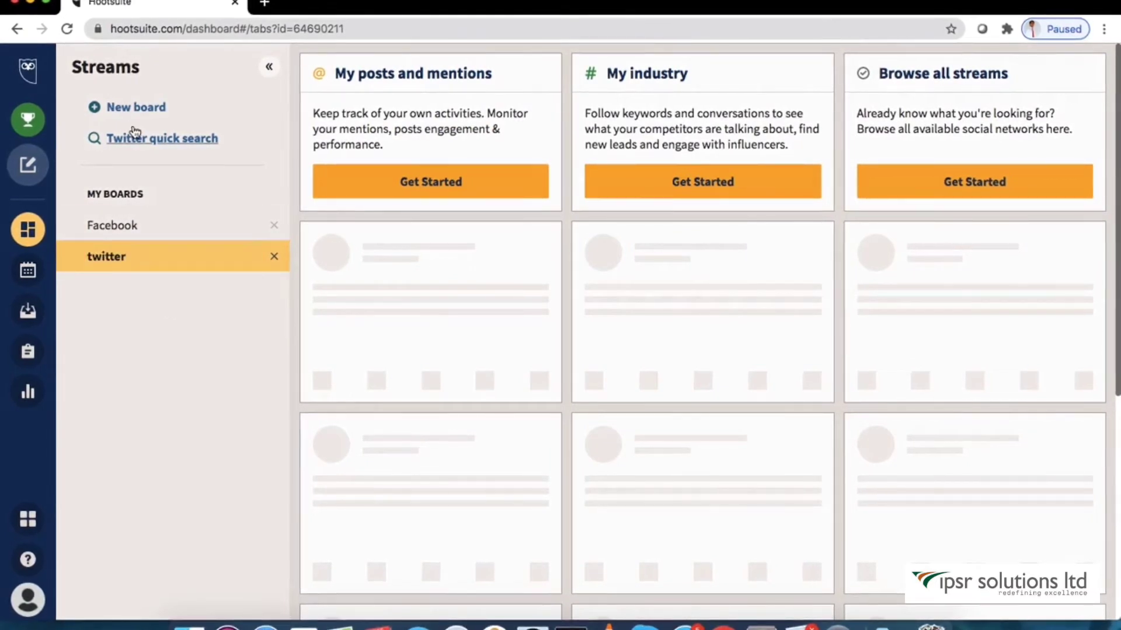
Add a third board named LinkedIn, then open the twitter board
{"action": "left_click", "coordinate": [134, 108]}
{"action": "left_click", "coordinate": [167, 302]}
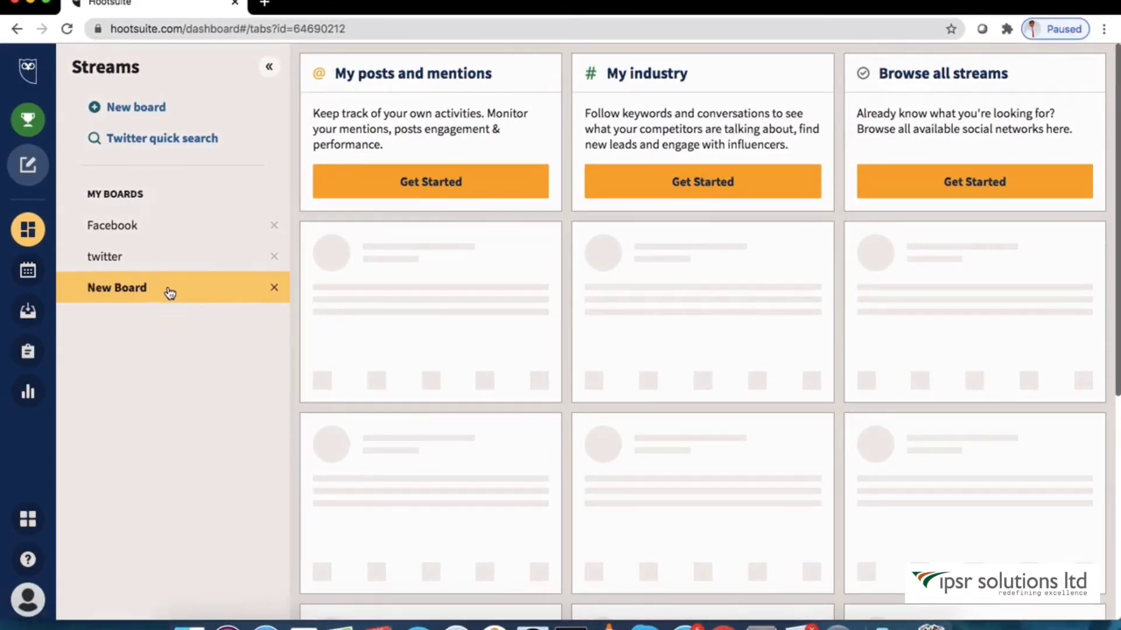
{"action": "double_click", "coordinate": [168, 288]}
{"action": "type", "text": "LinkedIn"}
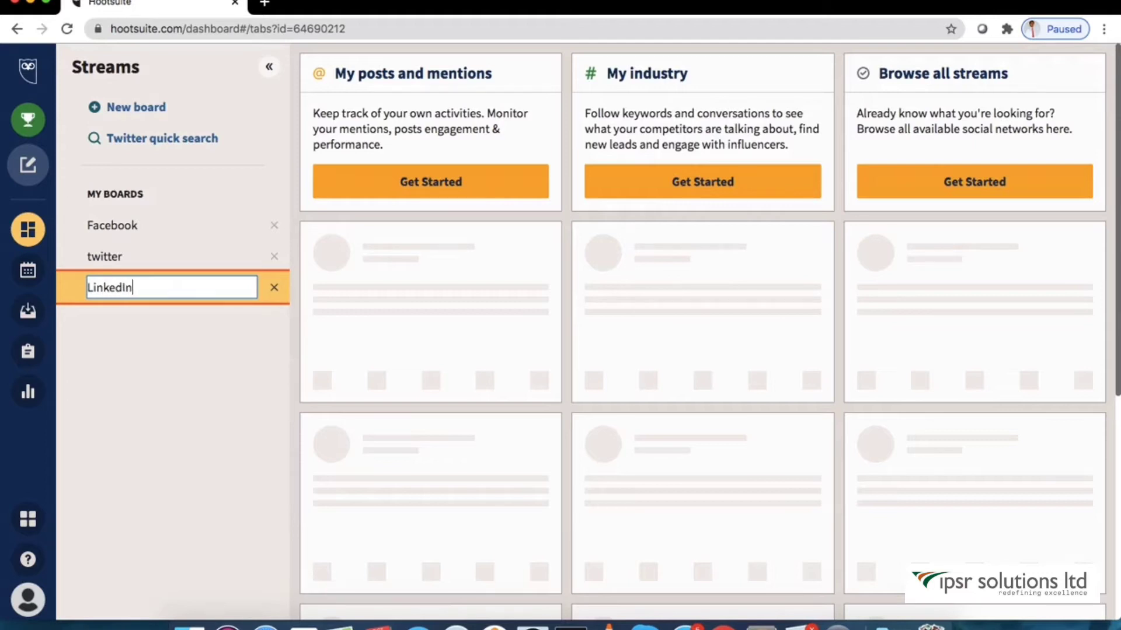
{"action": "key", "text": "Return"}
{"action": "left_click", "coordinate": [204, 257]}
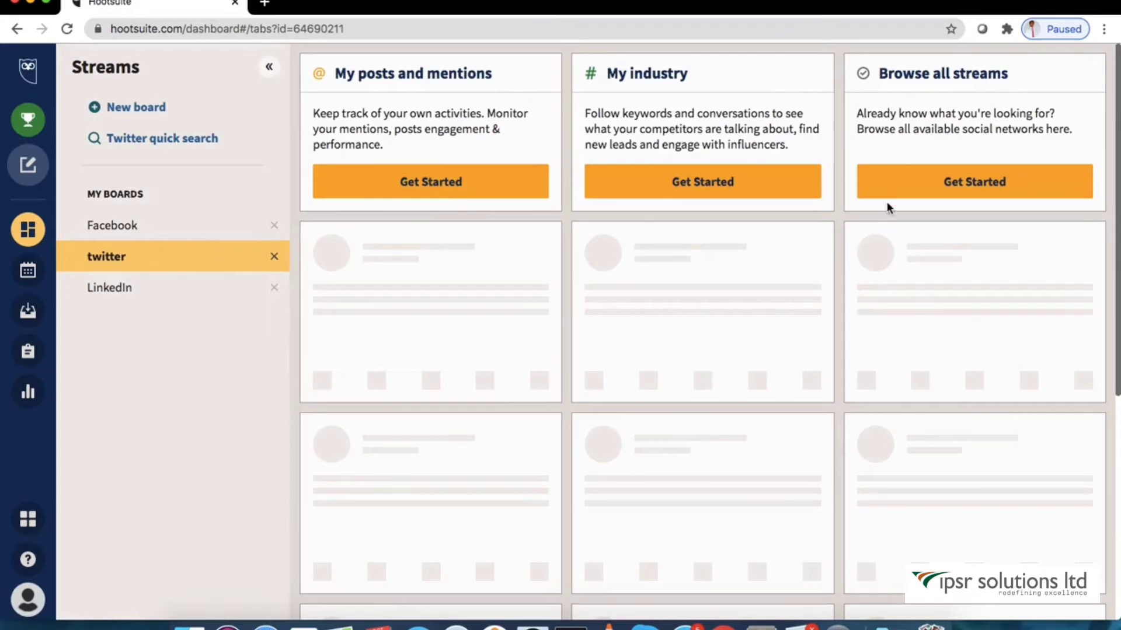
From Browse all streams, add My Tweets, Mentions and a Twitter search for #cakes
{"action": "left_click", "coordinate": [934, 192]}
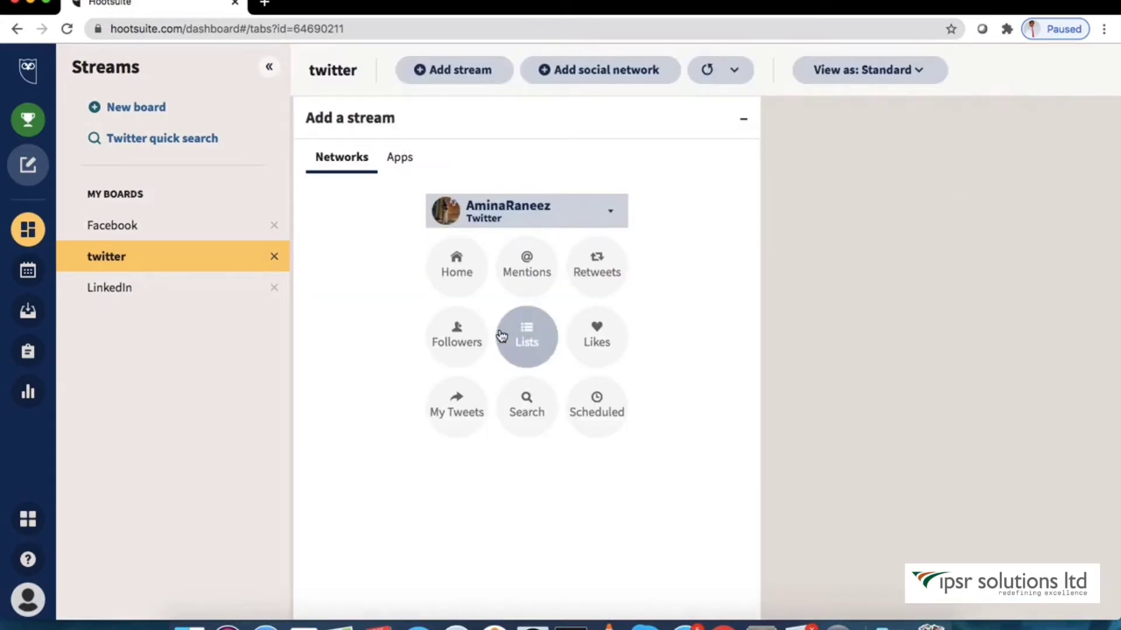
{"action": "left_click", "coordinate": [460, 410]}
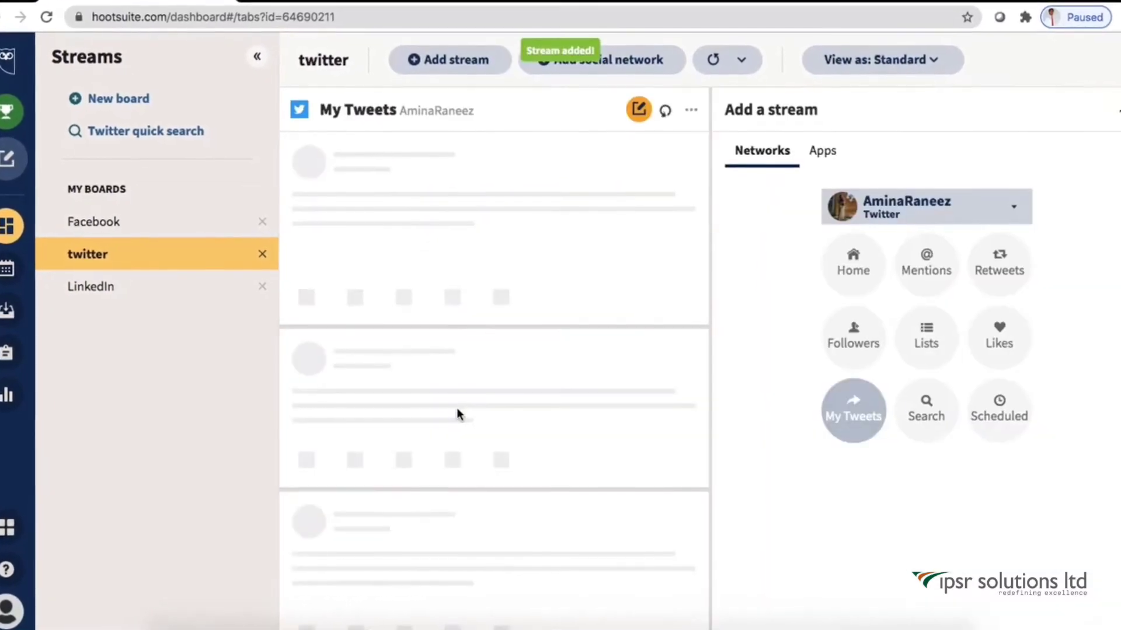
{"action": "left_click", "coordinate": [918, 284]}
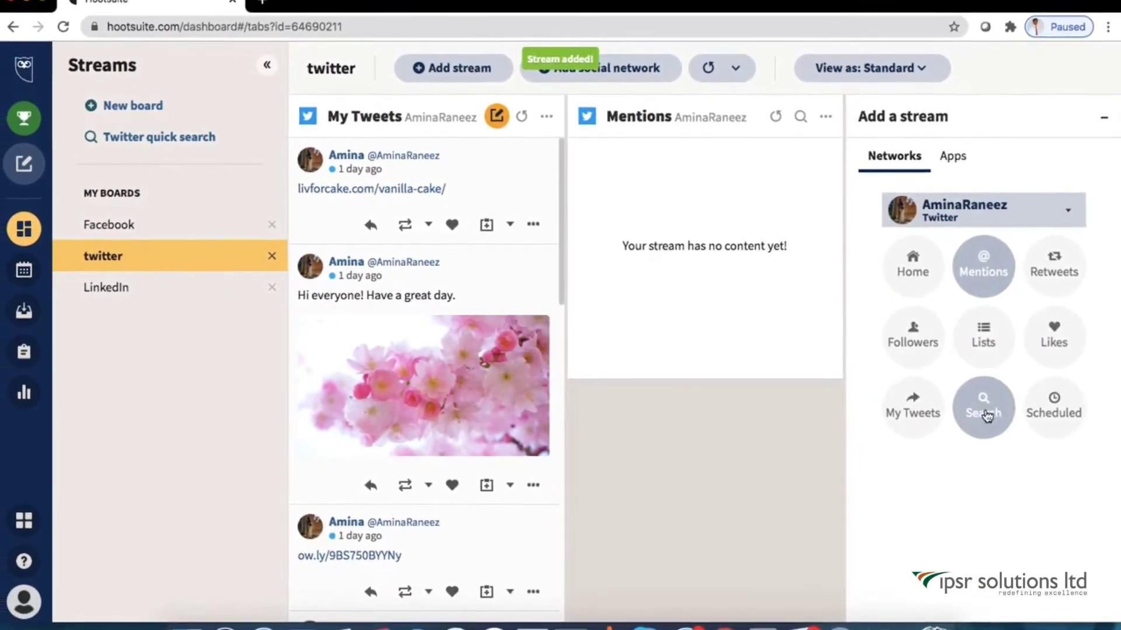
{"action": "left_click", "coordinate": [991, 416]}
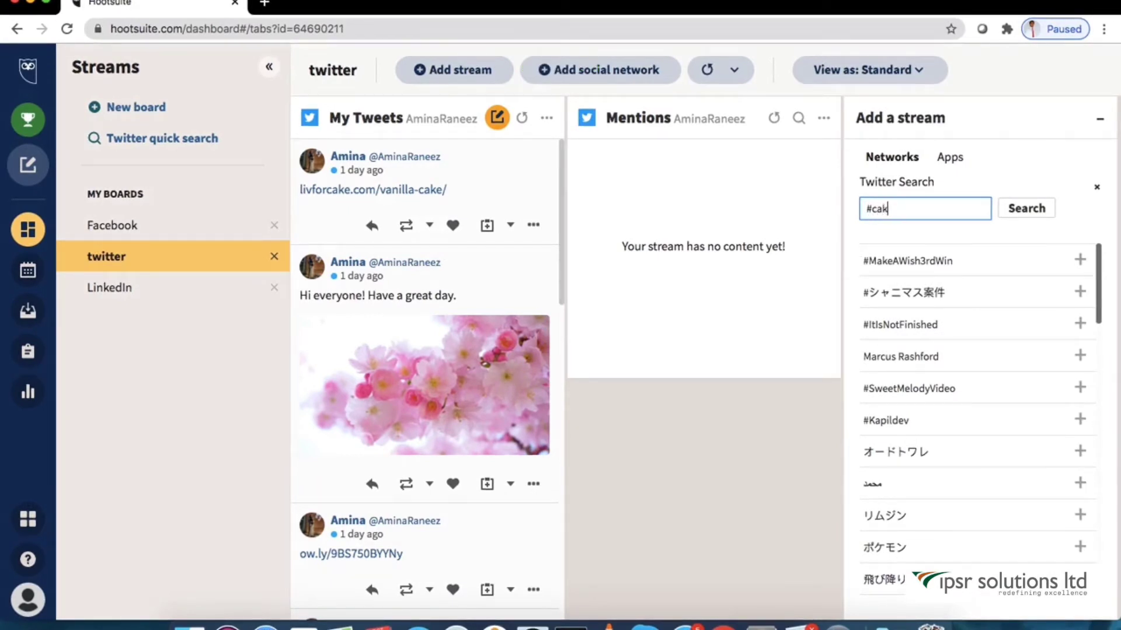
{"action": "left_click", "coordinate": [1029, 208]}
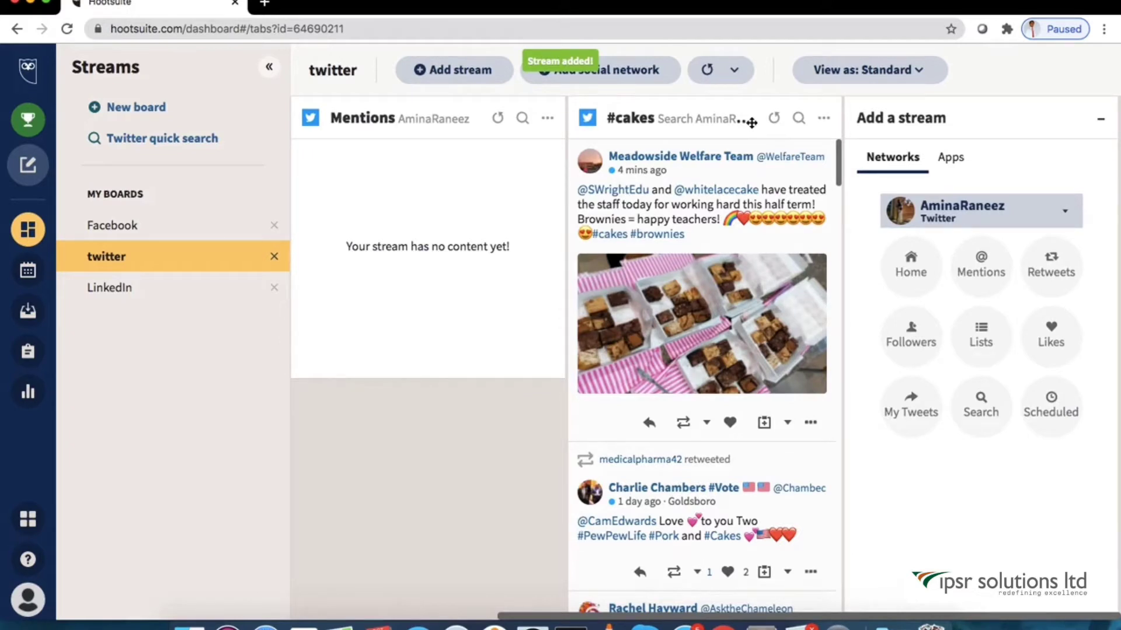
Filter the #cakes stream by follower count, raising the minimum follower threshold
{"action": "left_click", "coordinate": [799, 118]}
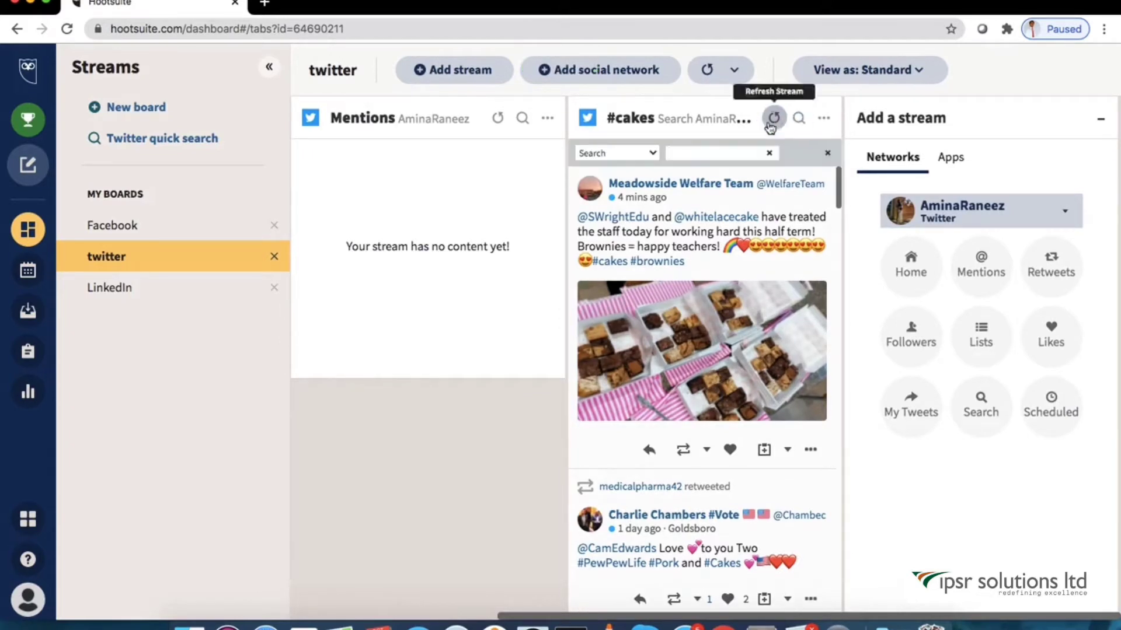
{"action": "left_click", "coordinate": [648, 154]}
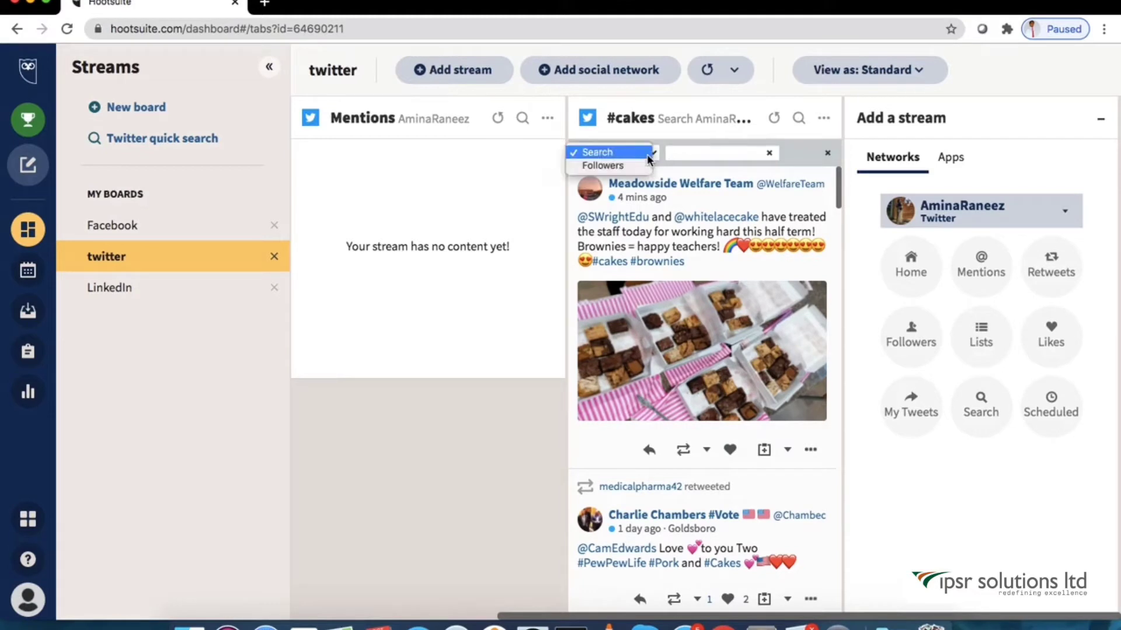
{"action": "left_click", "coordinate": [637, 166]}
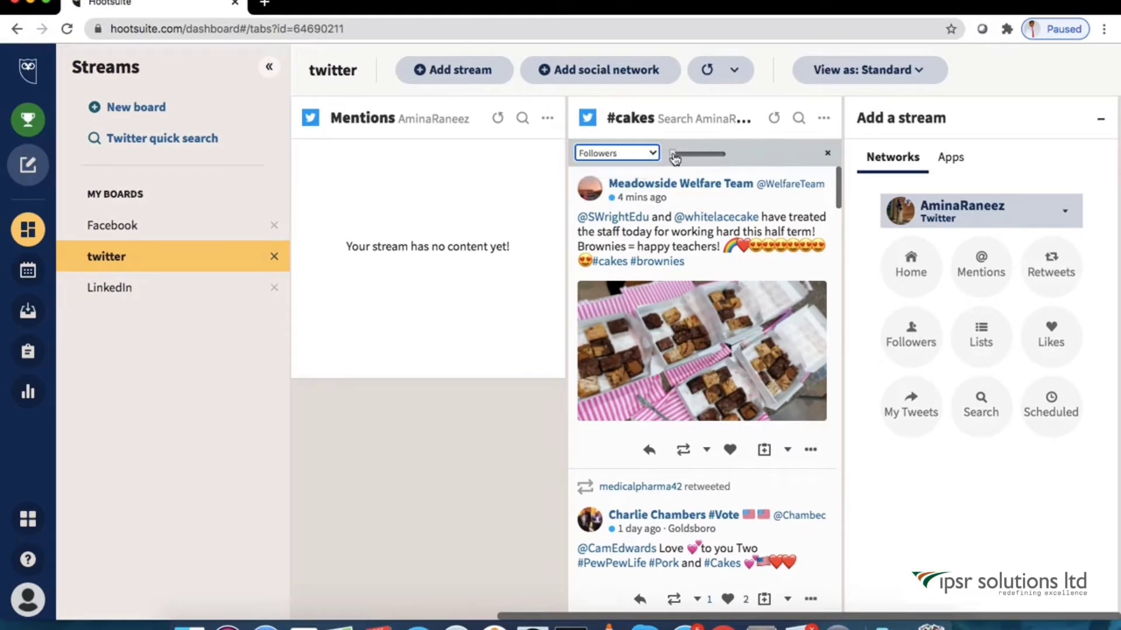
{"action": "left_click_drag", "start_coordinate": [676, 157], "coordinate": [725, 158]}
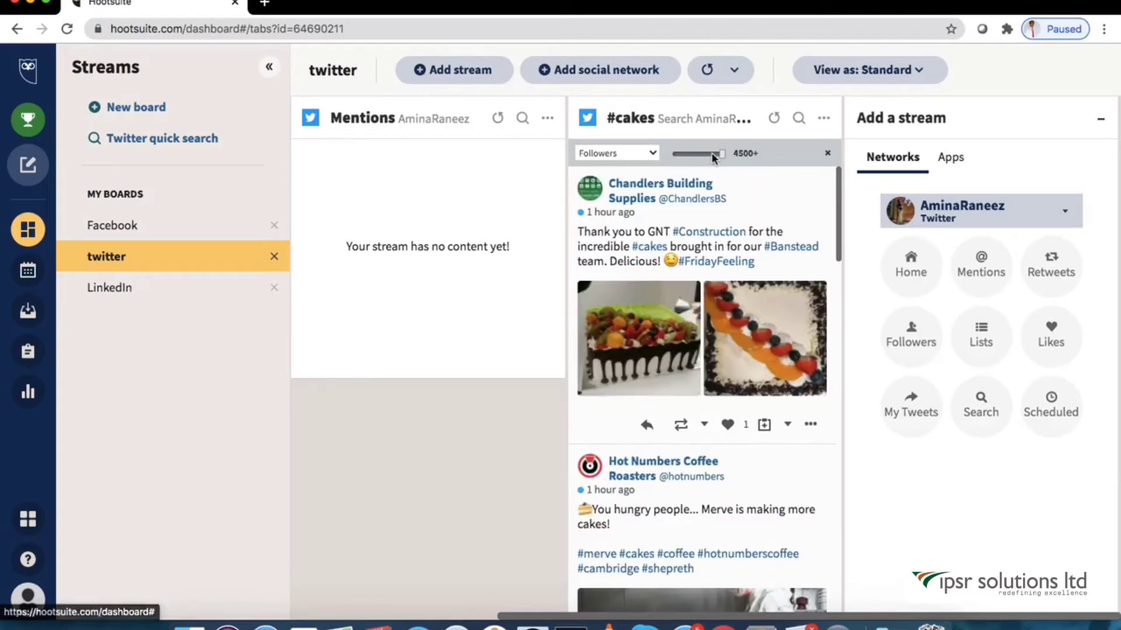
Switch the stream filter back to keyword and search for #cupcakes
{"action": "left_click", "coordinate": [643, 154]}
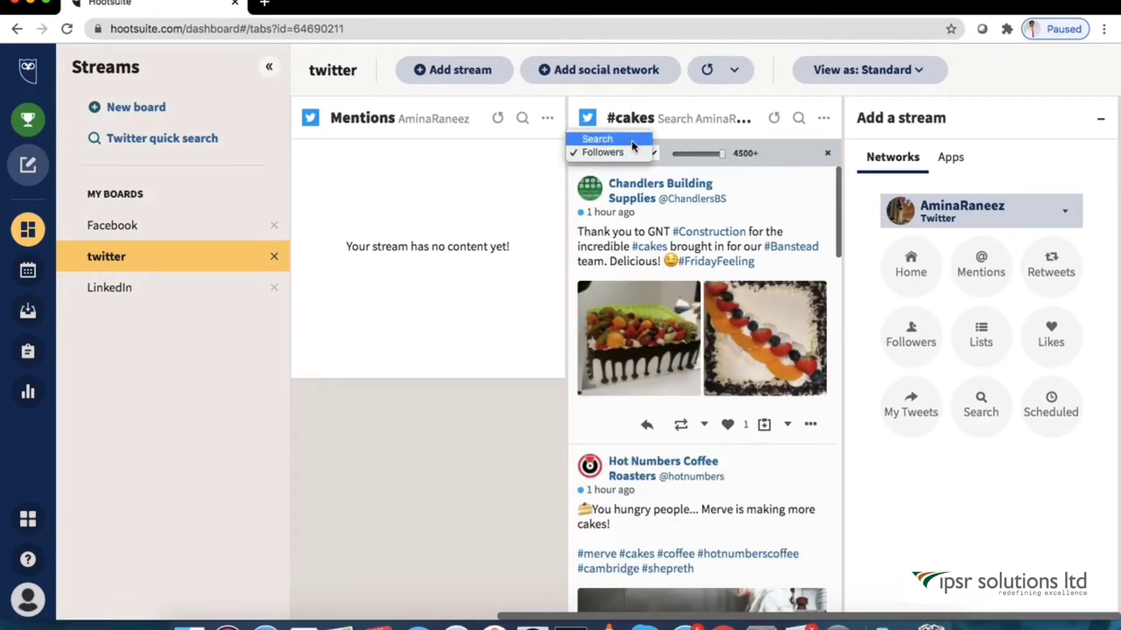
{"action": "left_click", "coordinate": [632, 140]}
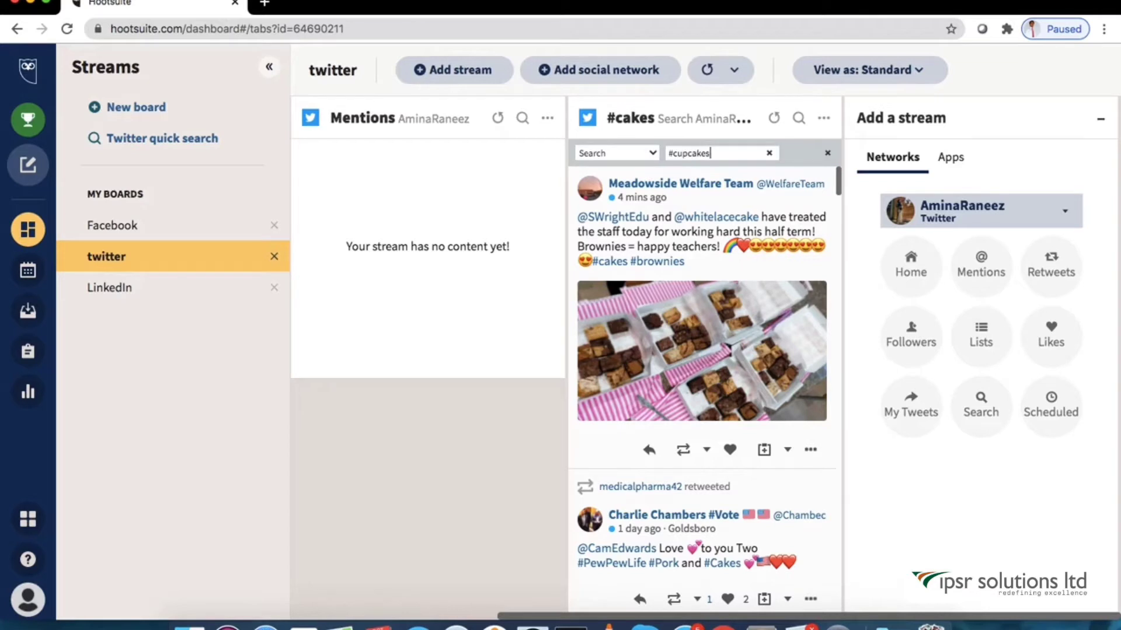
{"action": "type", "text": "#cupcakes"}
{"action": "key", "text": "Return"}
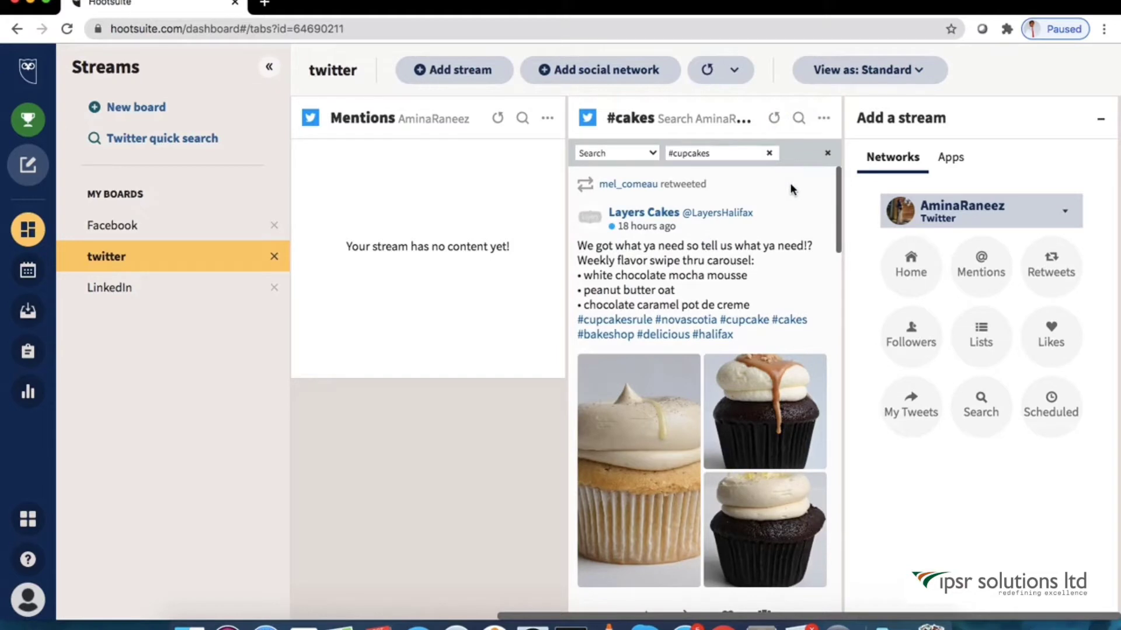
{"action": "left_click", "coordinate": [823, 118]}
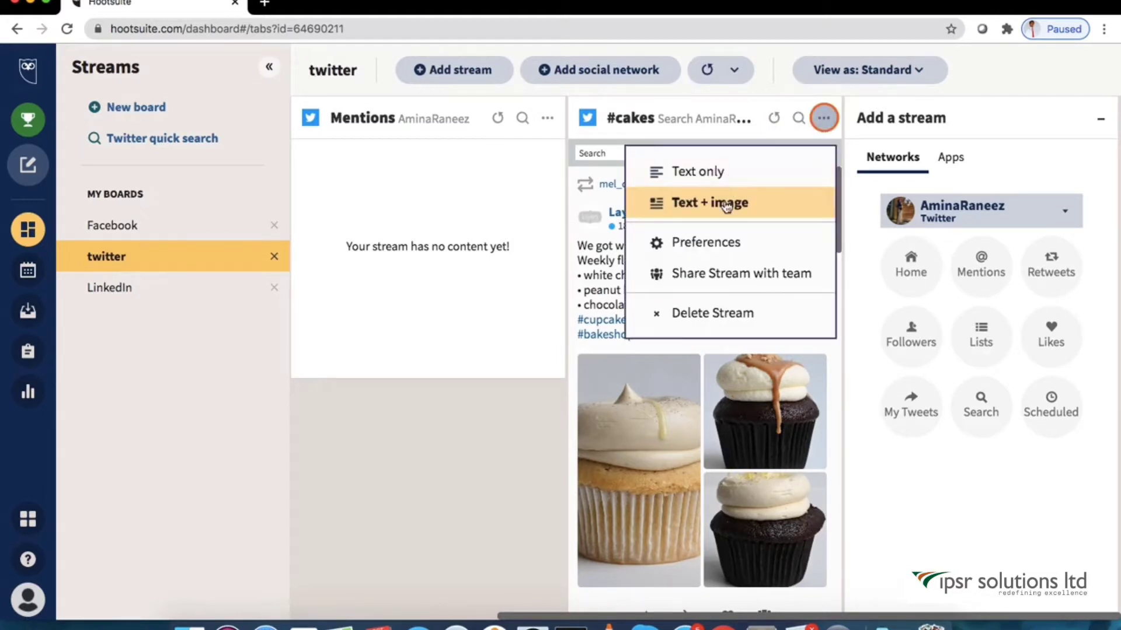
{"action": "left_click", "coordinate": [723, 174]}
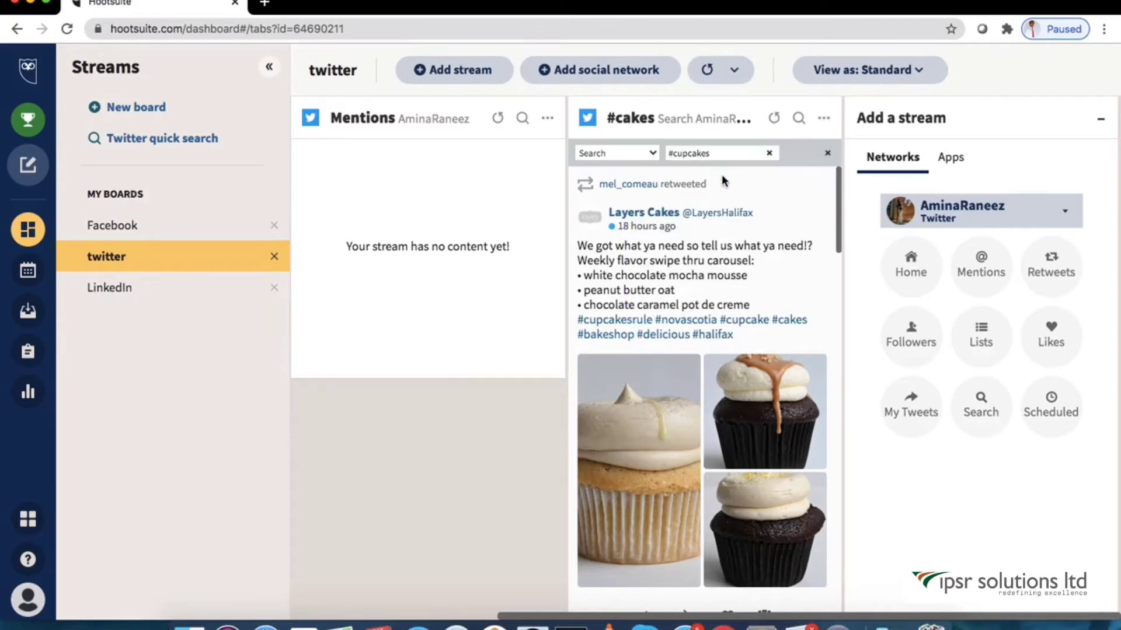
{"action": "left_click", "coordinate": [824, 118]}
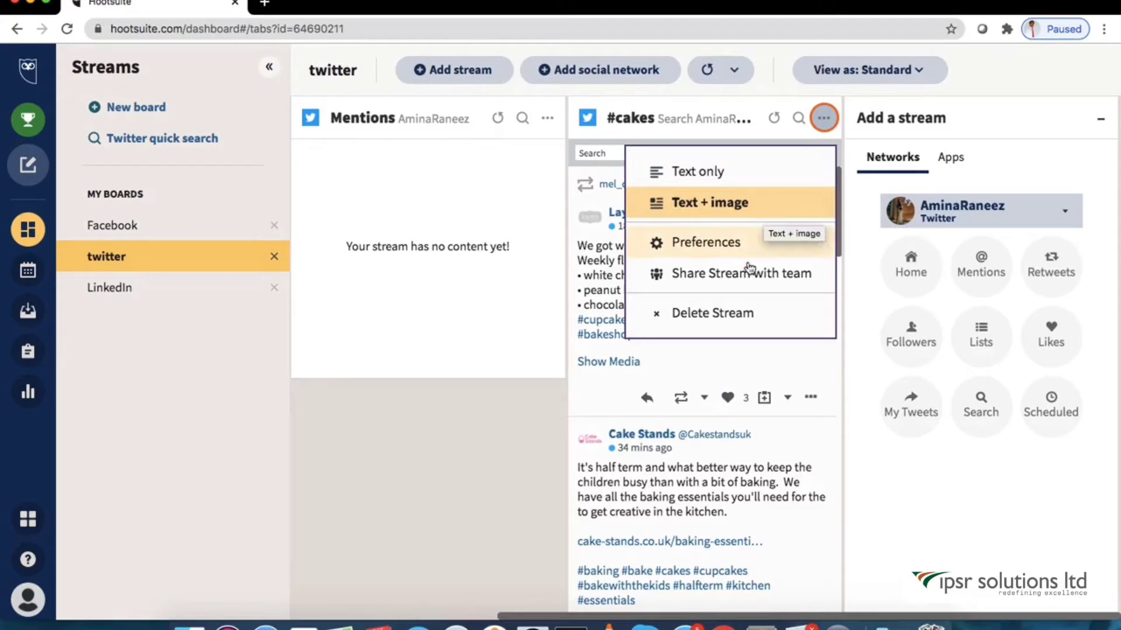
{"action": "left_click", "coordinate": [739, 214]}
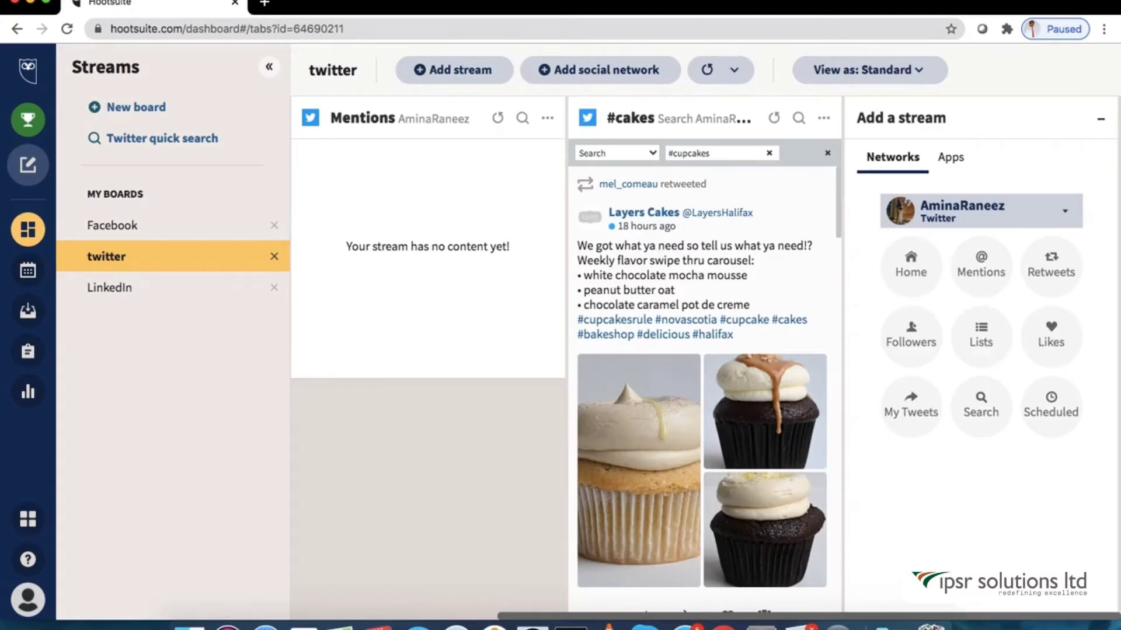
Add a My Tweets stream to the board and scroll down to the Aug 21 tweet
{"action": "left_click", "coordinate": [910, 405]}
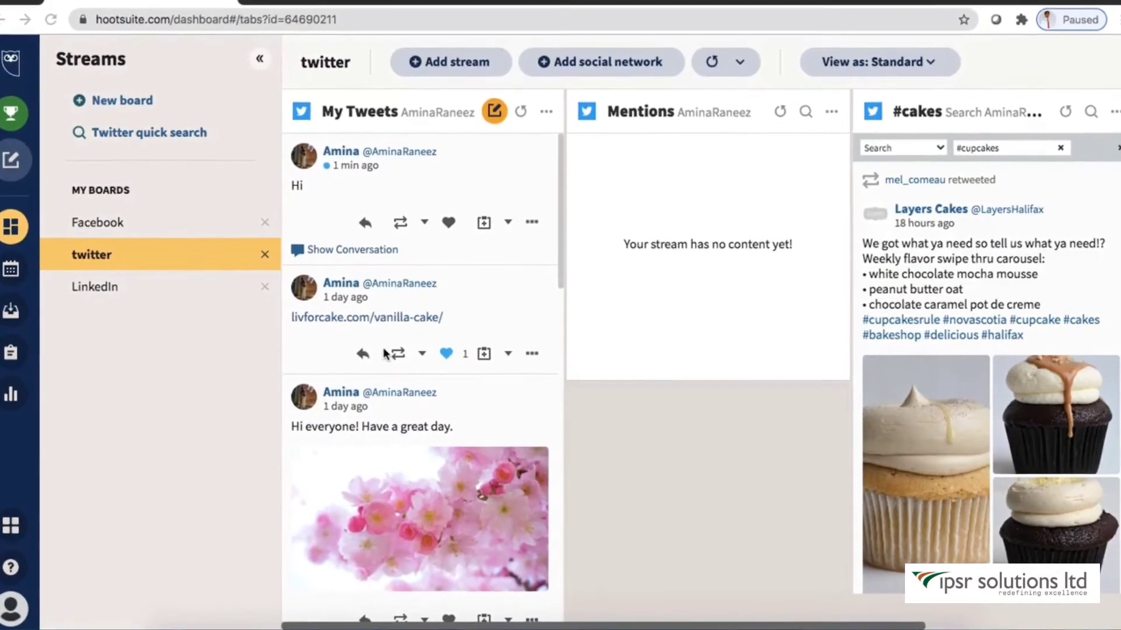
{"action": "scroll", "coordinate": [384, 354], "scroll_direction": "down", "scroll_amount": 5}
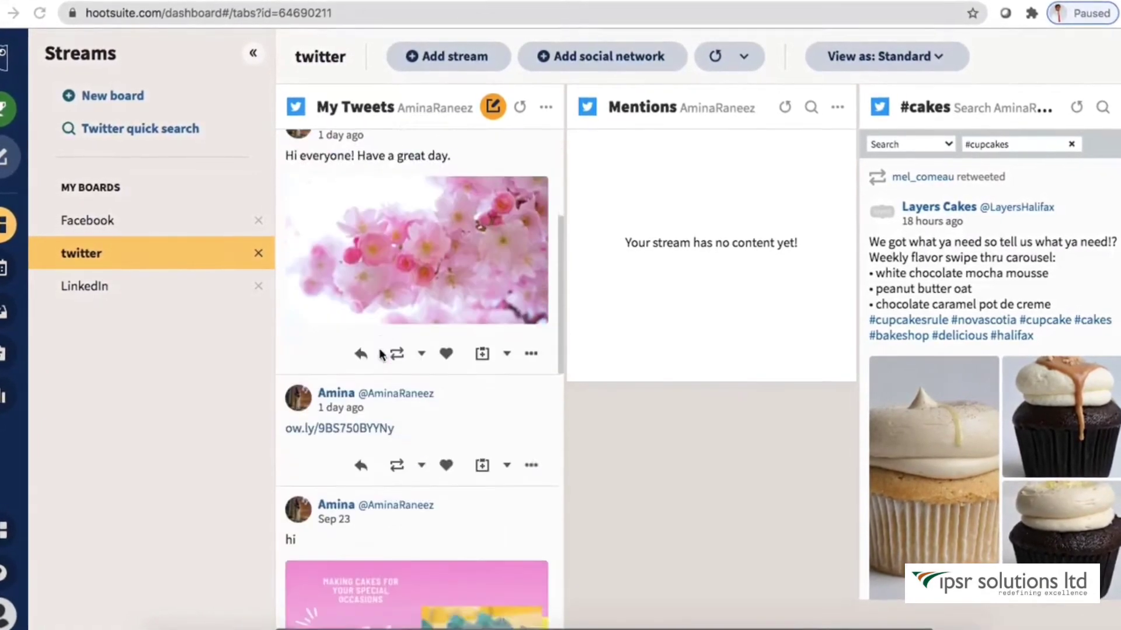
{"action": "scroll", "coordinate": [380, 353], "scroll_direction": "down", "scroll_amount": 5}
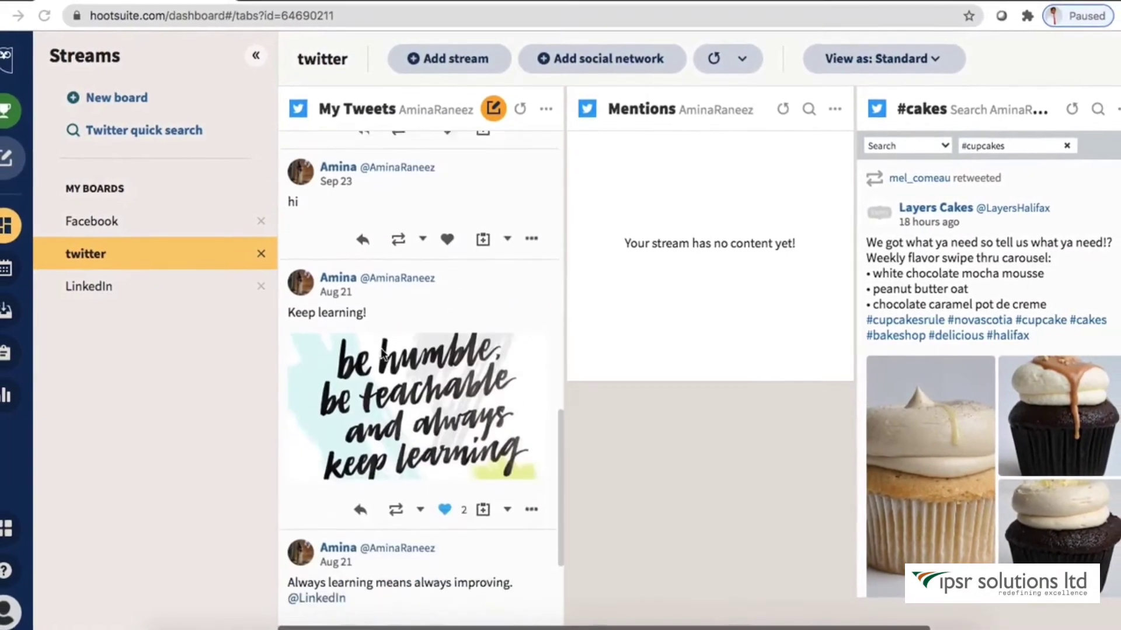
{"action": "scroll", "coordinate": [382, 355], "scroll_direction": "down", "scroll_amount": 3}
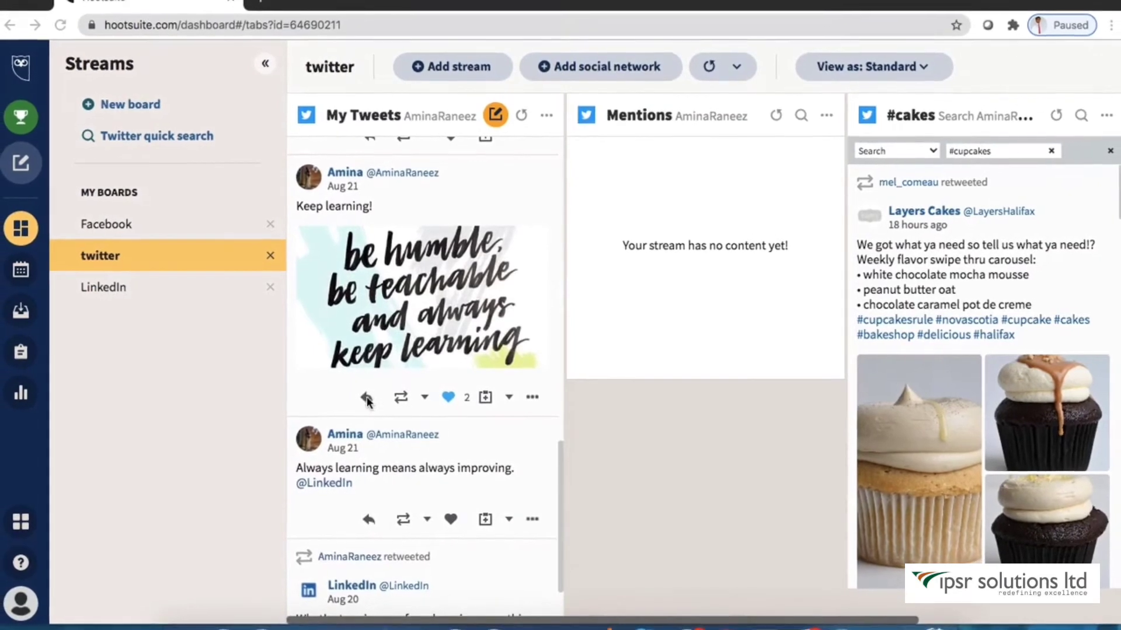
Reply 'Thank you' to the Aug 21 'Keep learning!' tweet
{"action": "left_click", "coordinate": [366, 398]}
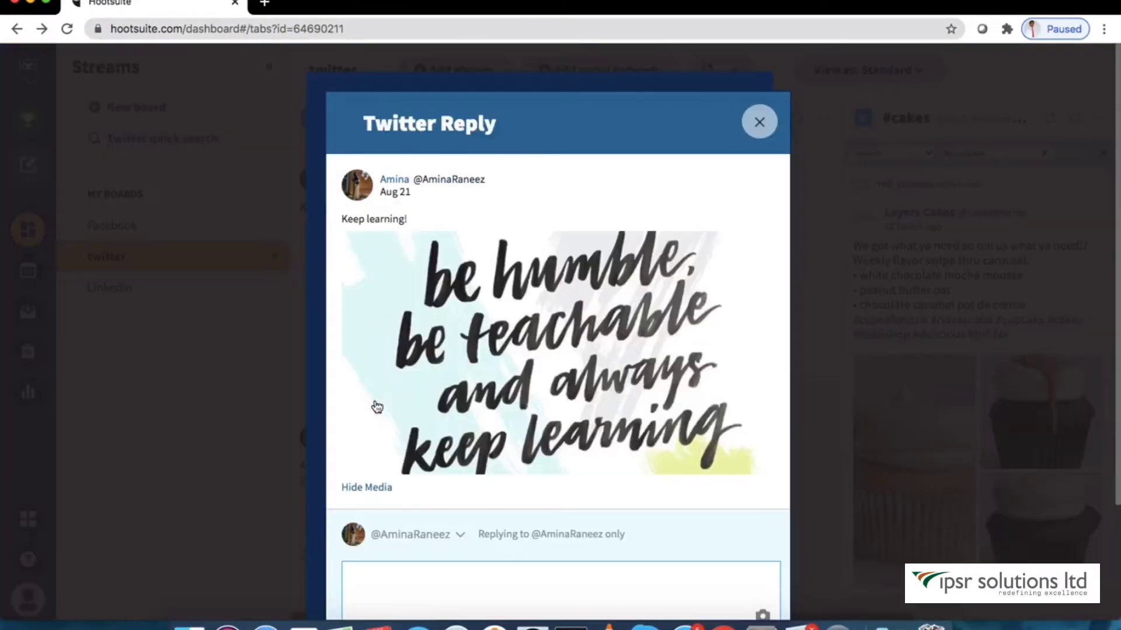
{"action": "left_click", "coordinate": [445, 577]}
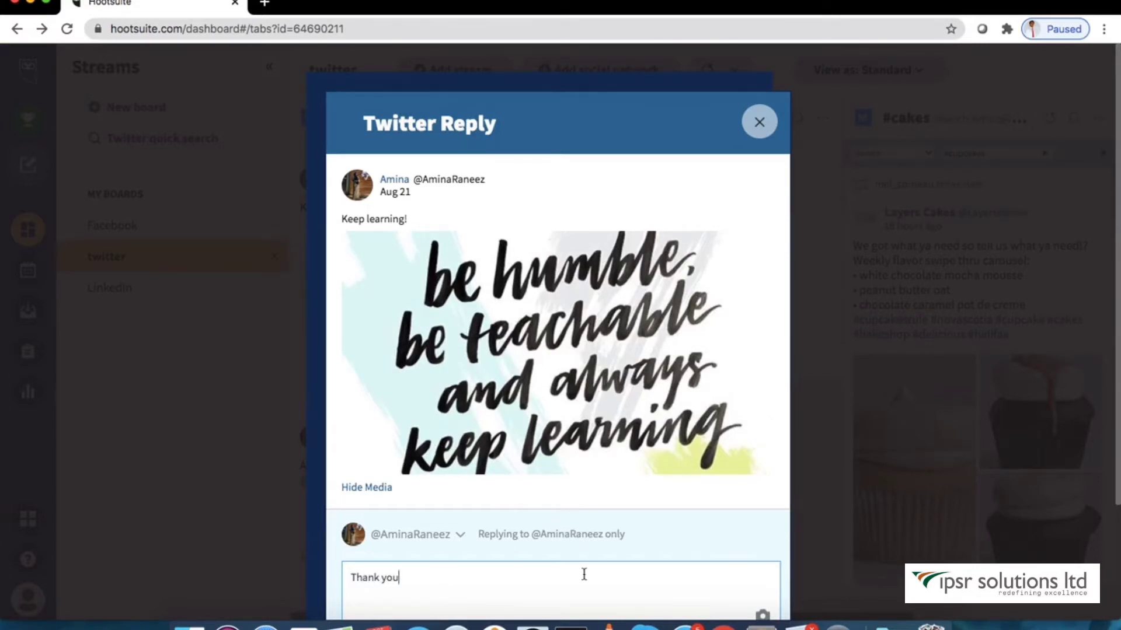
{"action": "scroll", "coordinate": [583, 573], "scroll_direction": "down", "scroll_amount": 3}
{"action": "left_click", "coordinate": [721, 575]}
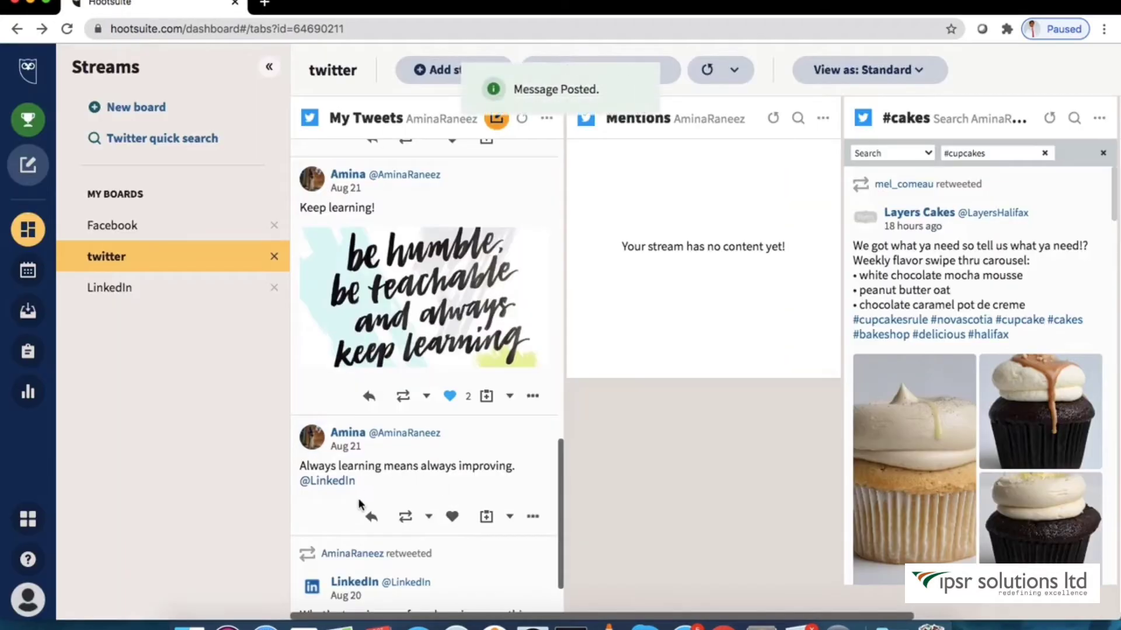
{"action": "scroll", "coordinate": [368, 496], "scroll_direction": "down", "scroll_amount": 1}
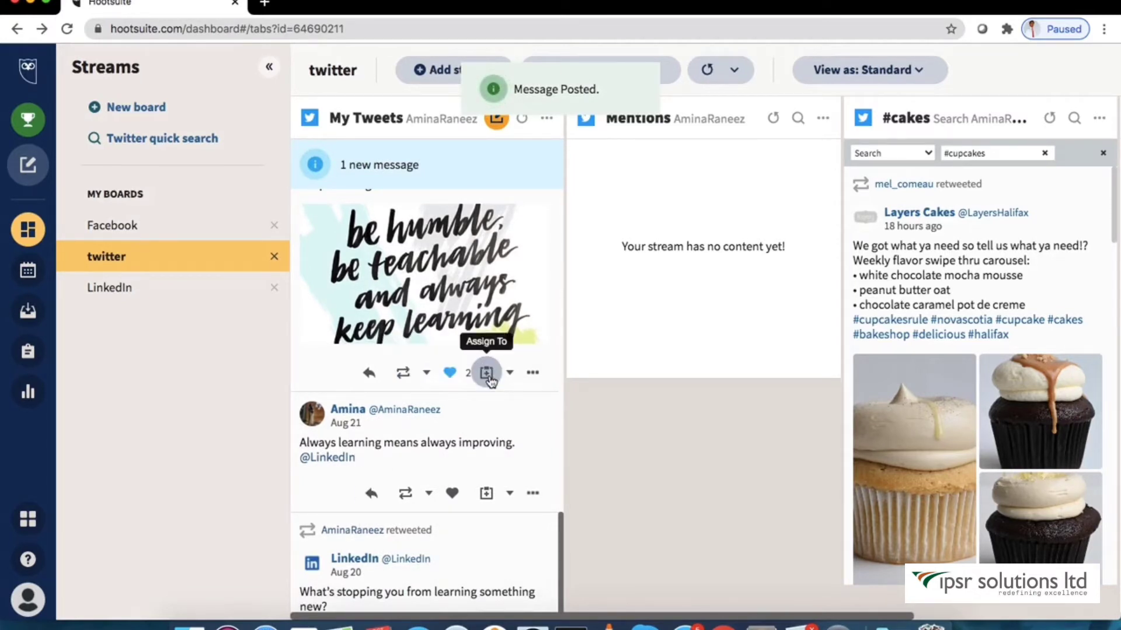
Check the tweet's assignment and extra action menus, then dismiss them
{"action": "left_click", "coordinate": [512, 376]}
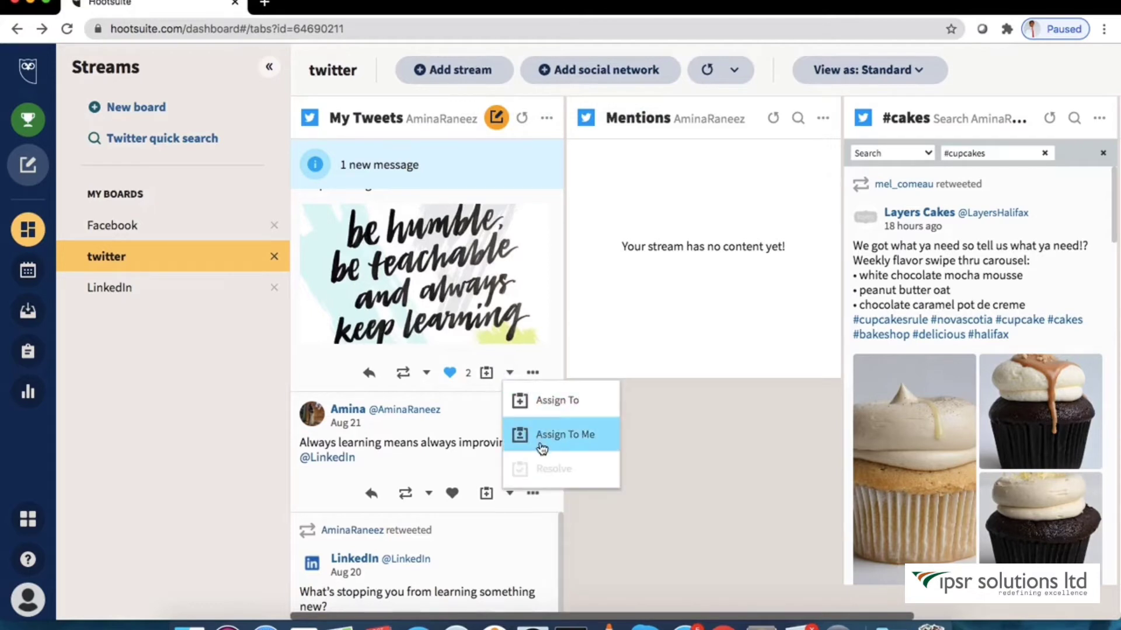
{"action": "left_click", "coordinate": [534, 372]}
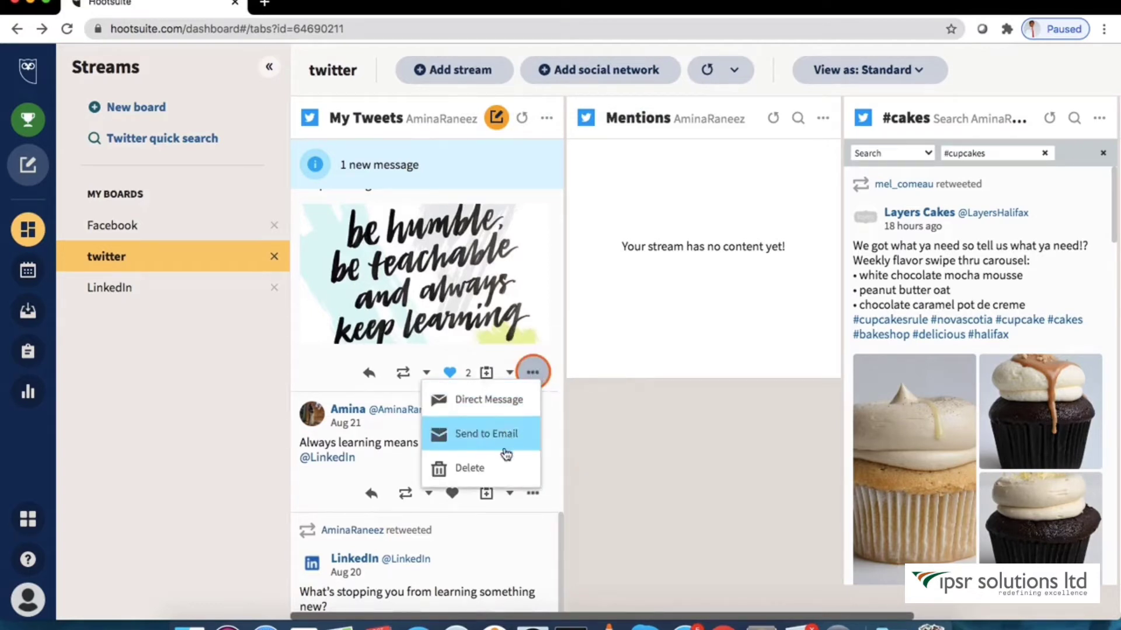
{"action": "left_click", "coordinate": [583, 370]}
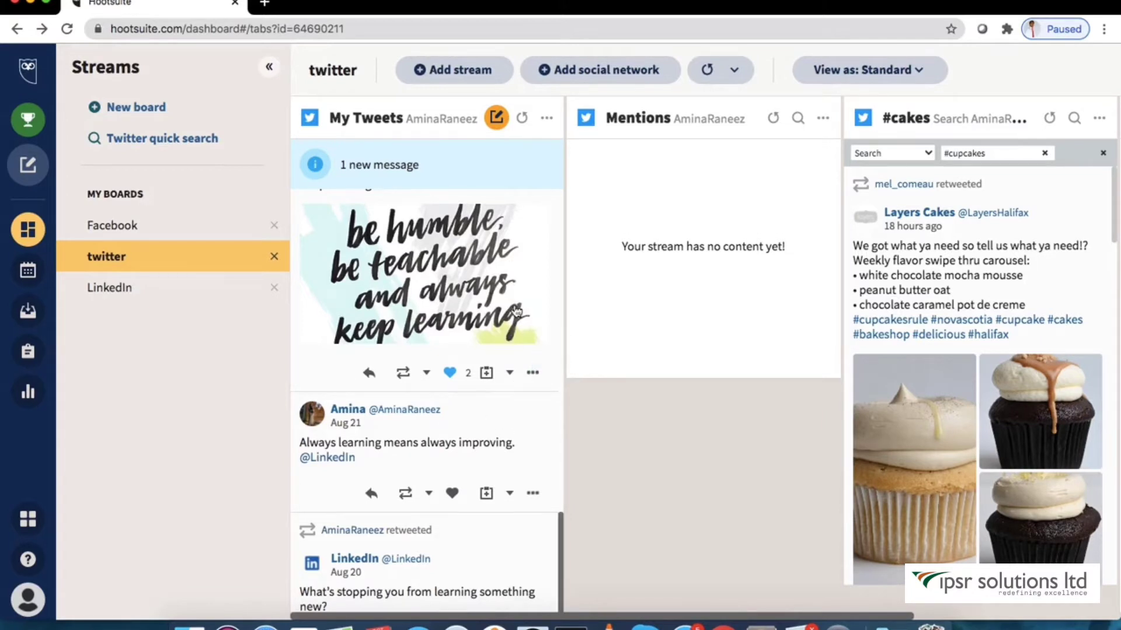
{"action": "left_click", "coordinate": [464, 77]}
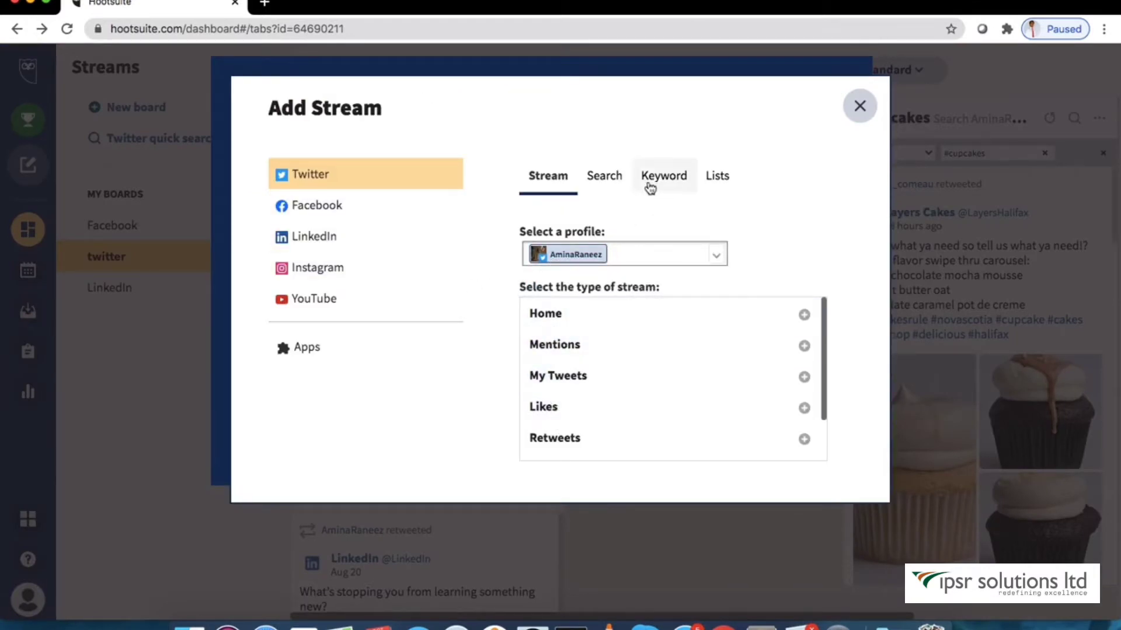
{"action": "left_click", "coordinate": [610, 180]}
{"action": "left_click", "coordinate": [648, 177]}
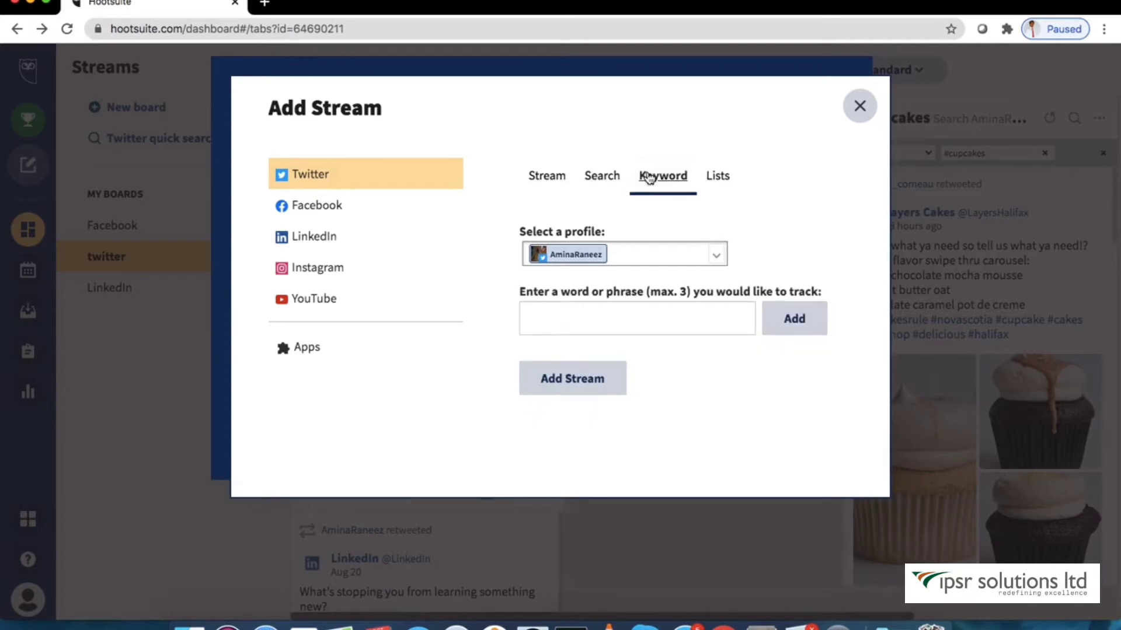
{"action": "left_click", "coordinate": [859, 106]}
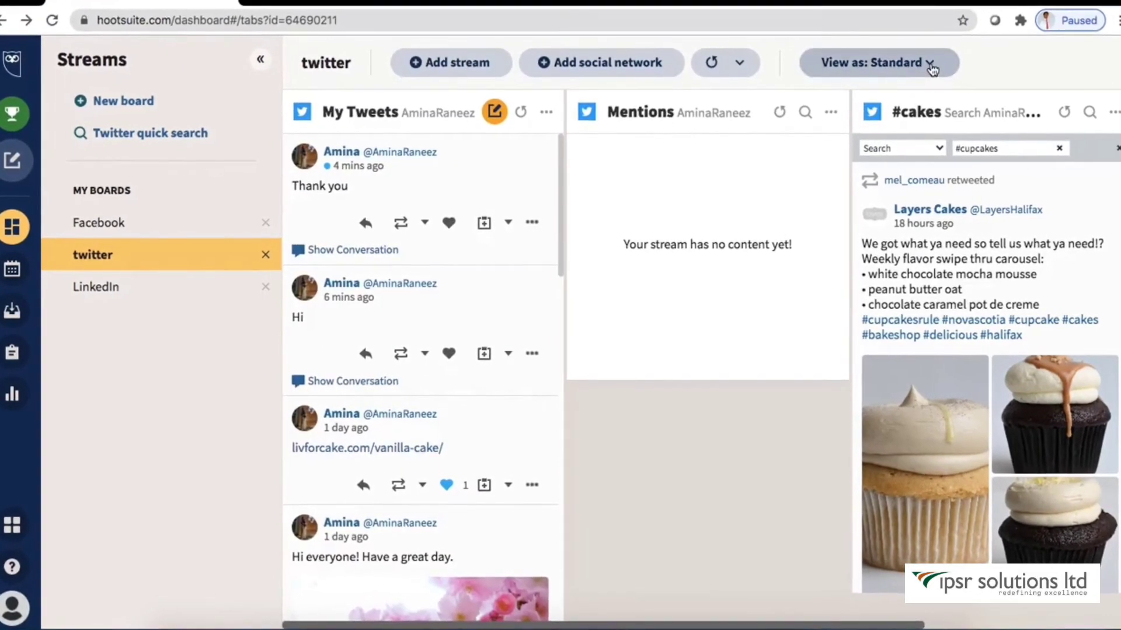
{"action": "left_click", "coordinate": [912, 65]}
{"action": "left_click", "coordinate": [891, 117]}
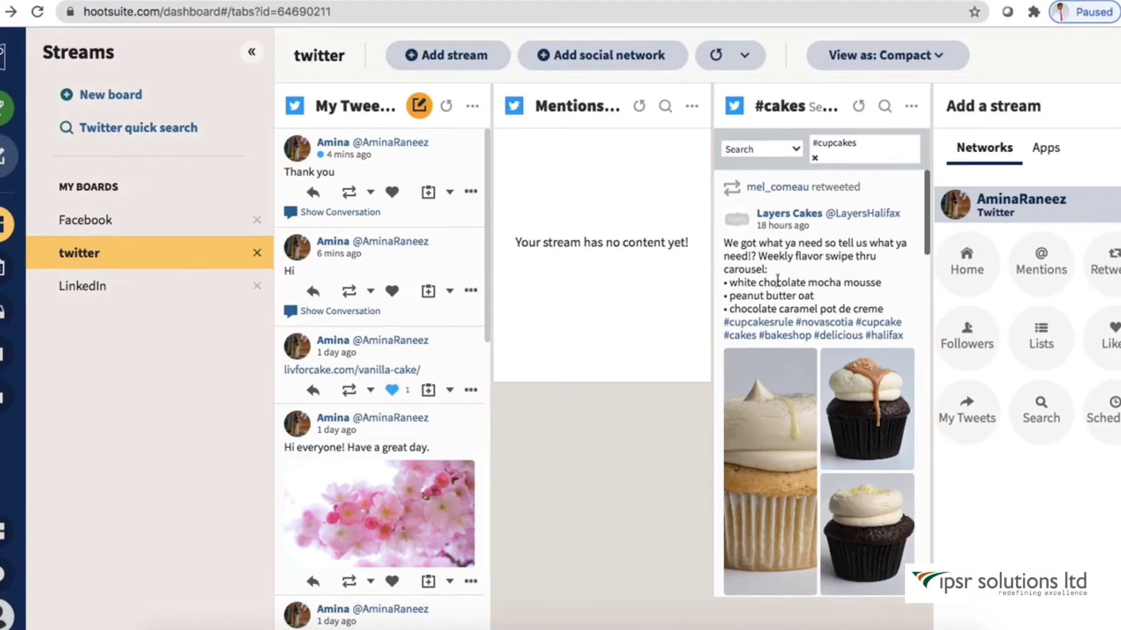
{"action": "left_click", "coordinate": [917, 56]}
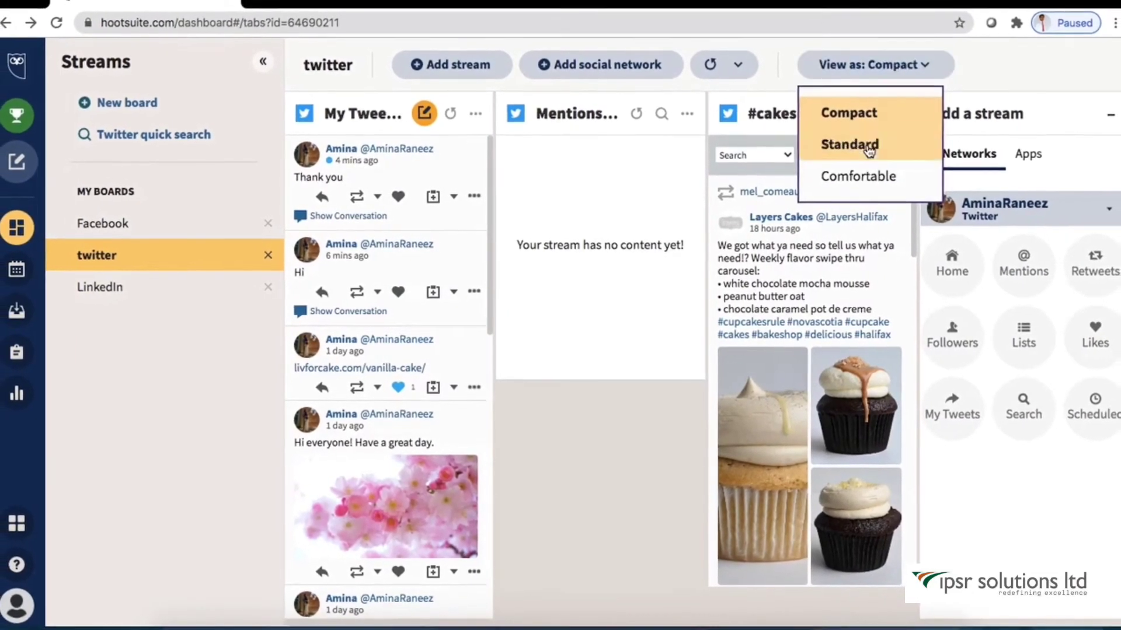
{"action": "left_click", "coordinate": [868, 146]}
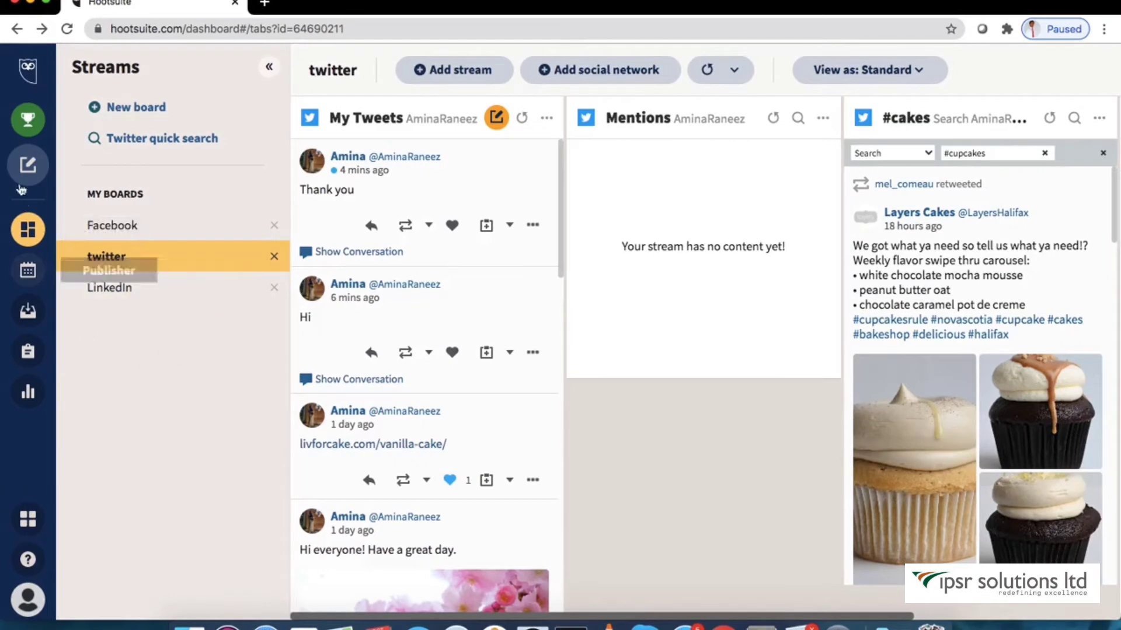
{"action": "mouse_move", "coordinate": [35, 171]}
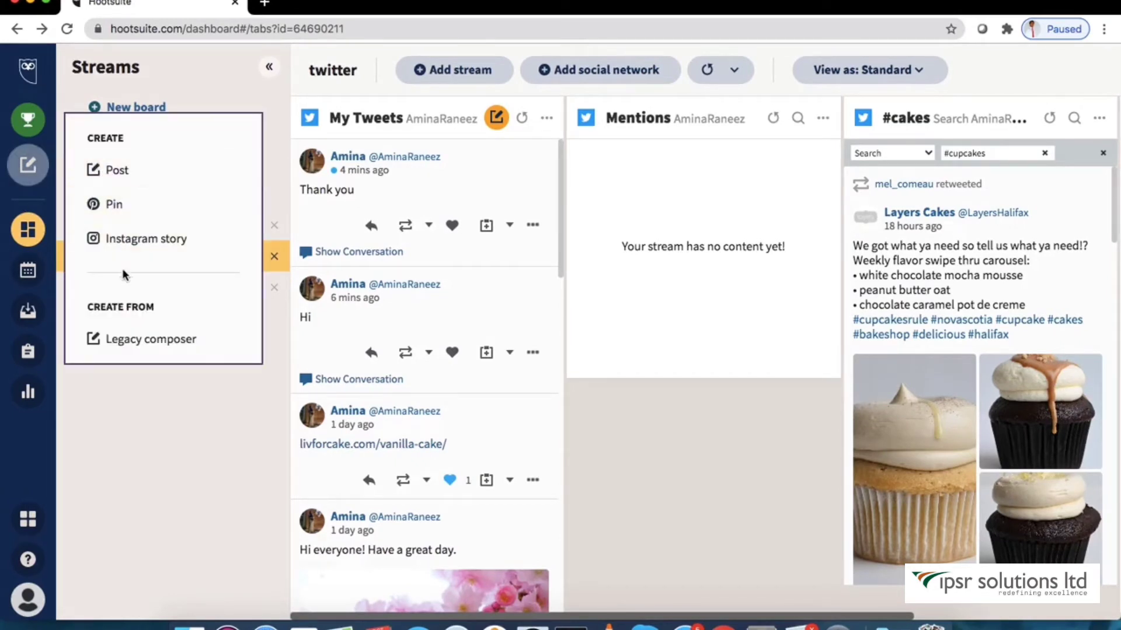
Start a new post targeting the Twitter profile and The Cake Company Facebook Page
{"action": "left_click", "coordinate": [130, 178]}
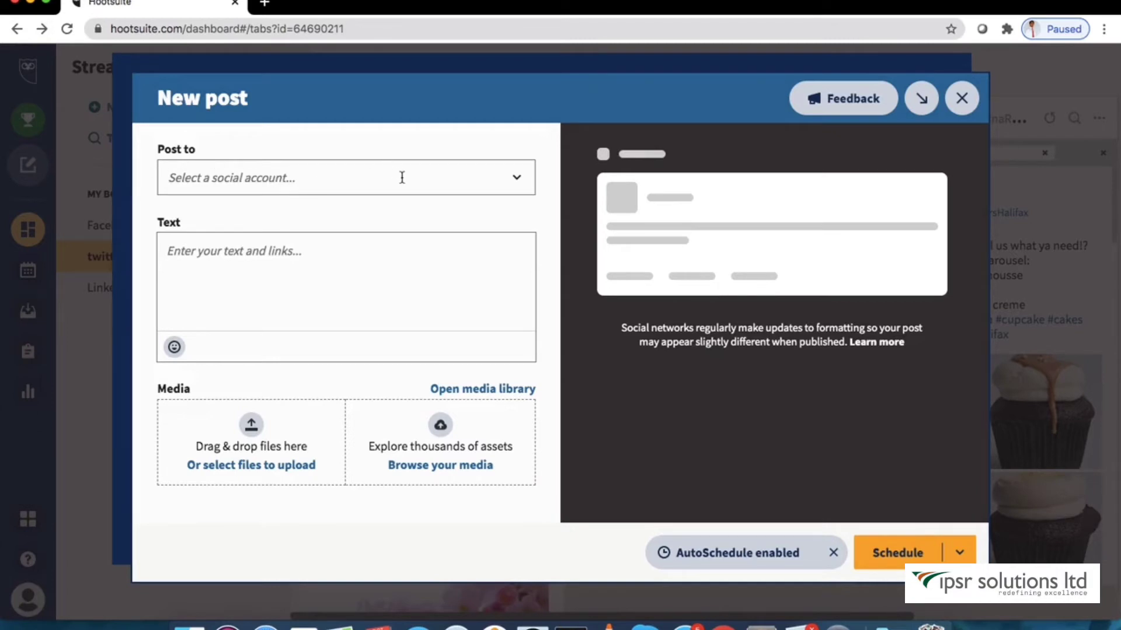
{"action": "left_click", "coordinate": [519, 180]}
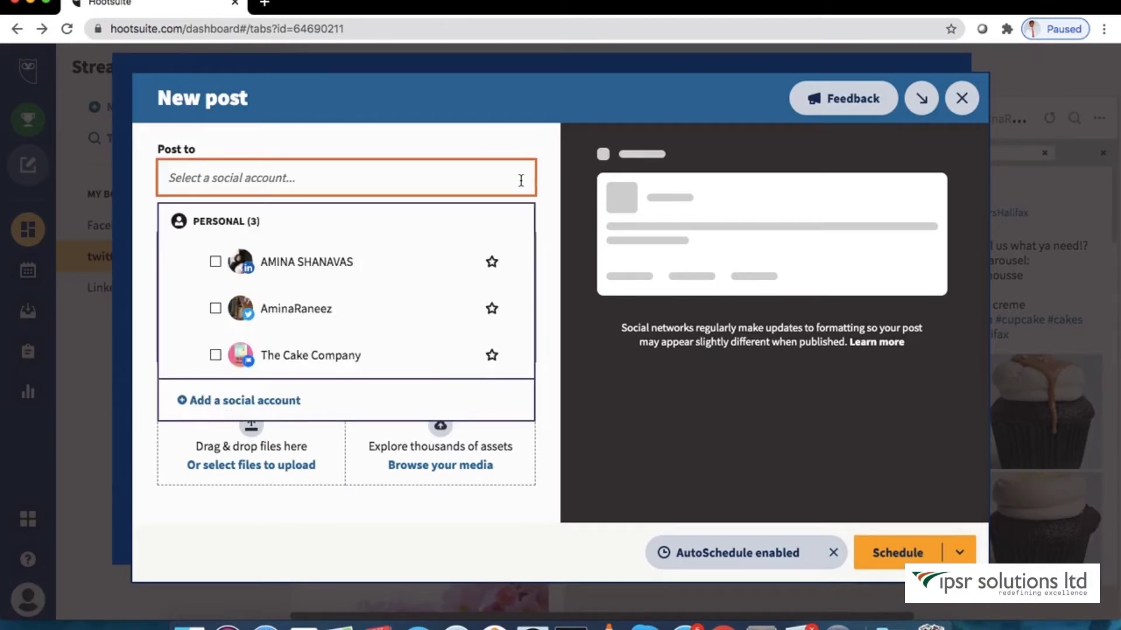
{"action": "left_click", "coordinate": [216, 310]}
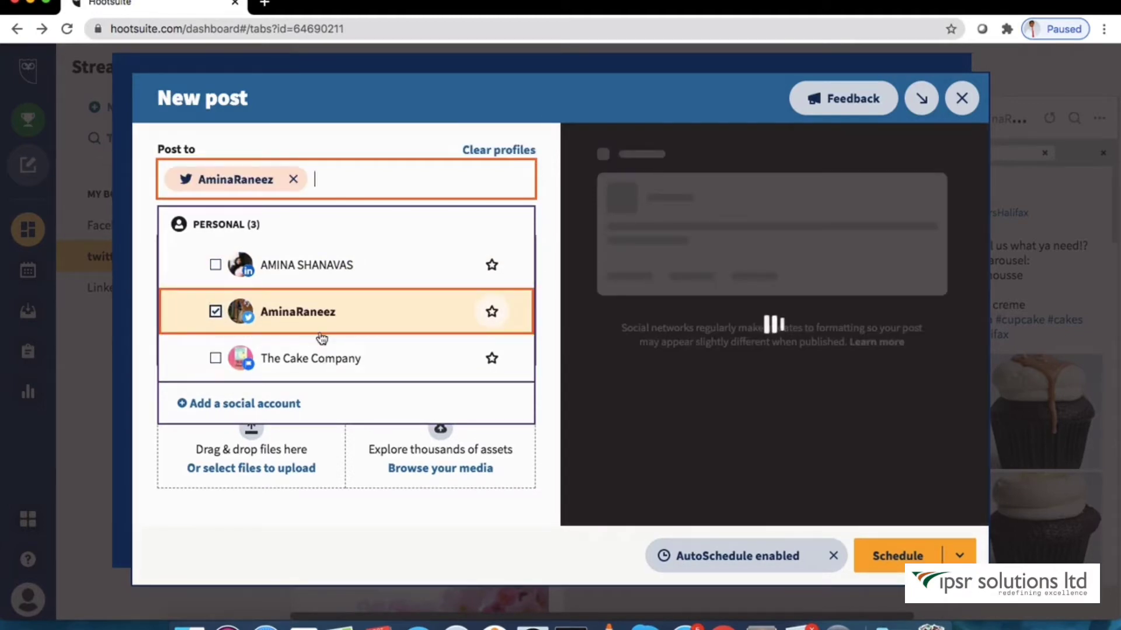
{"action": "left_click", "coordinate": [216, 359]}
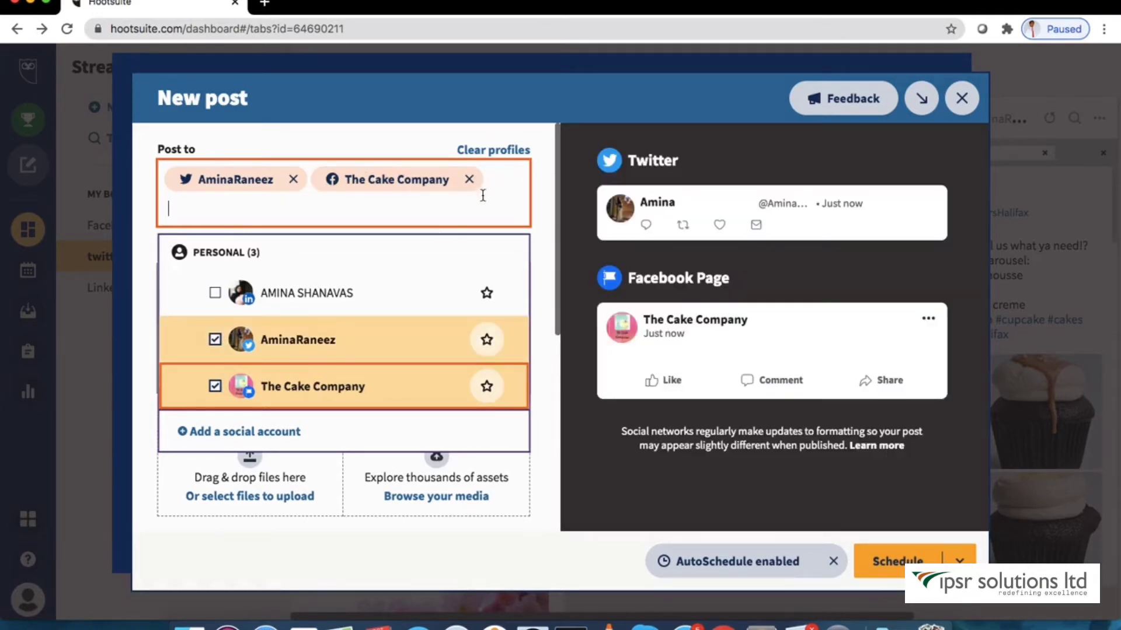
{"action": "left_click", "coordinate": [540, 235]}
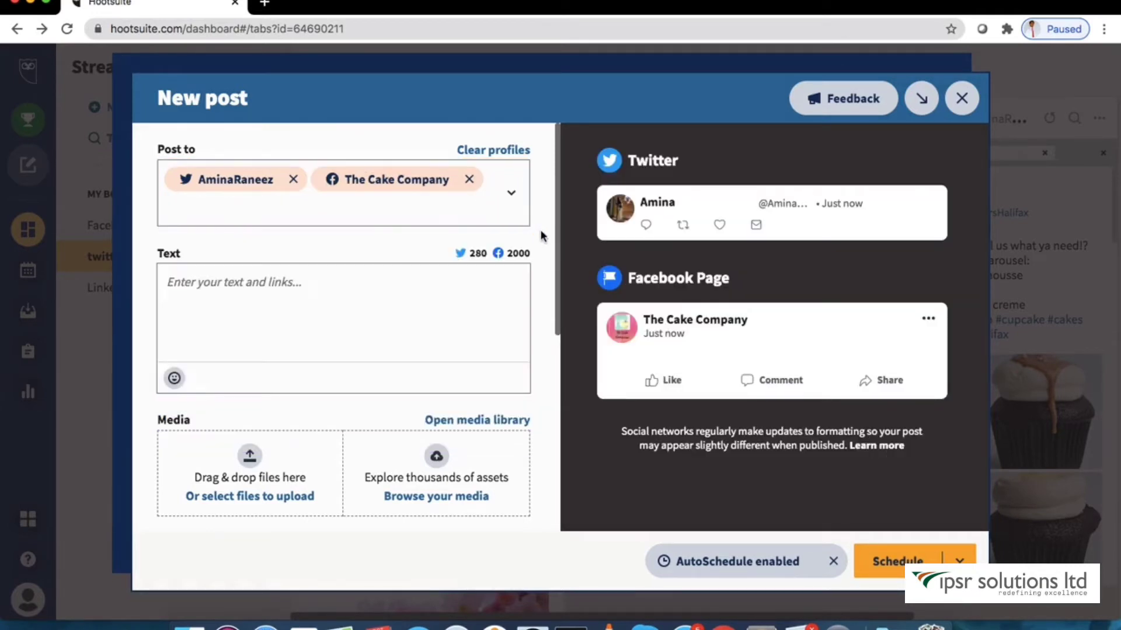
Write 'Hi everyone!' with the Forbes bucket-list link on a new line, shortened via Ow.ly
{"action": "left_click", "coordinate": [318, 326]}
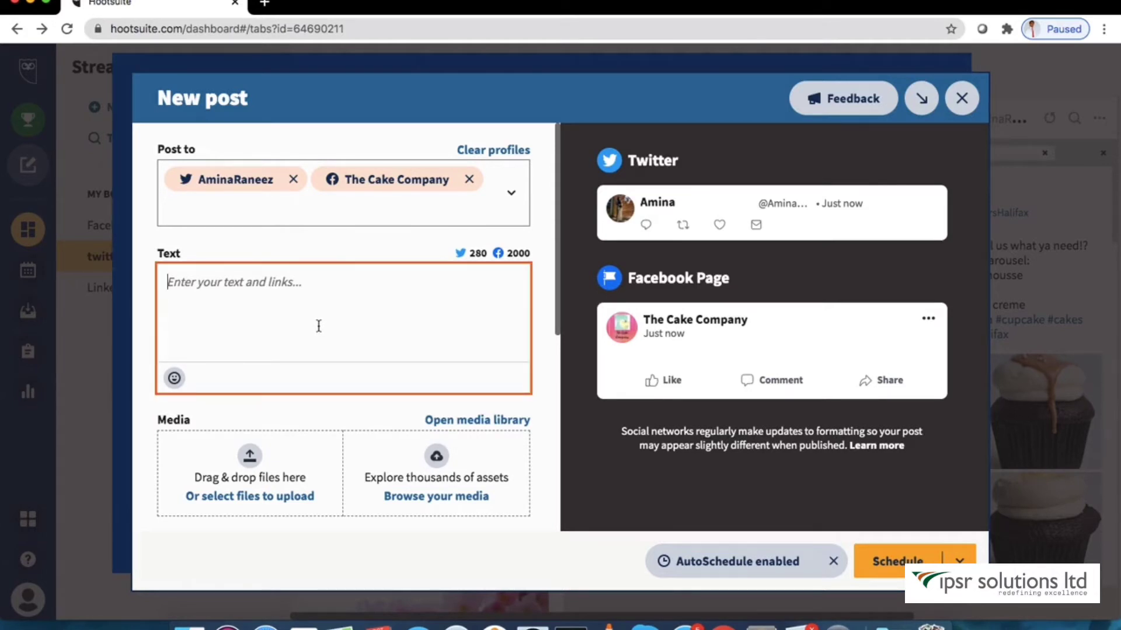
{"action": "type", "text": "Hi "}
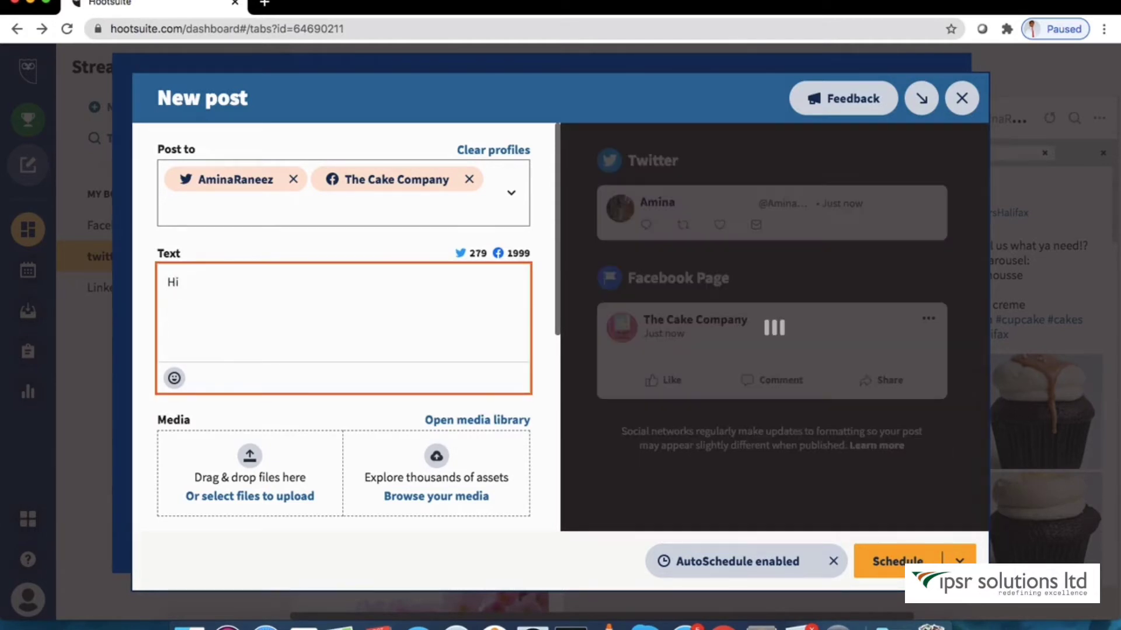
{"action": "type", "text": "ever"}
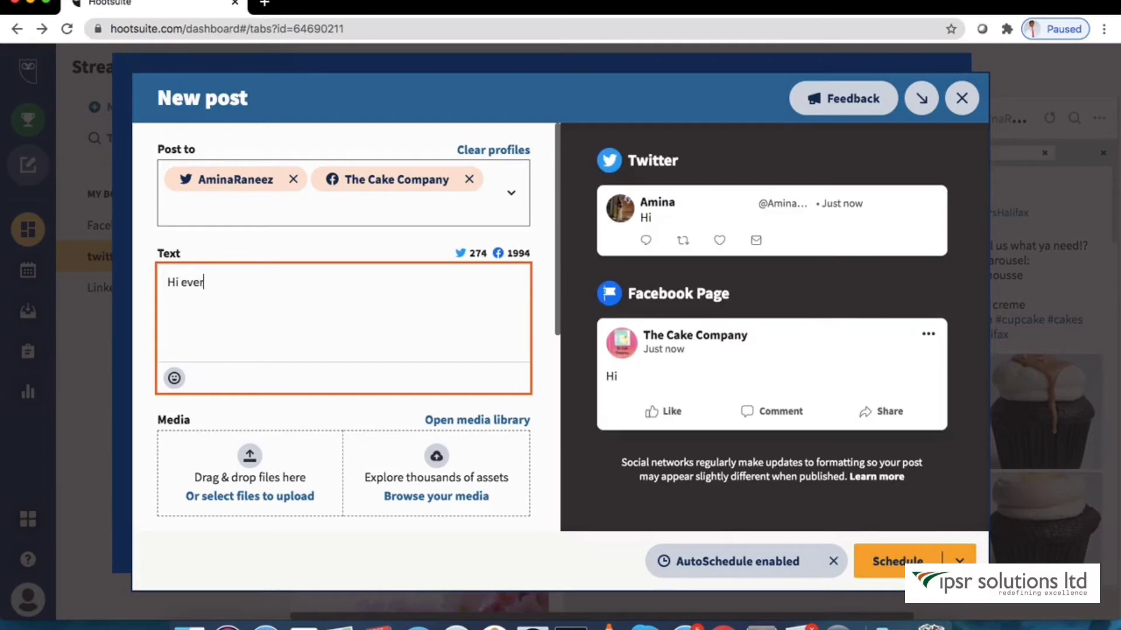
{"action": "type", "text": "yone"}
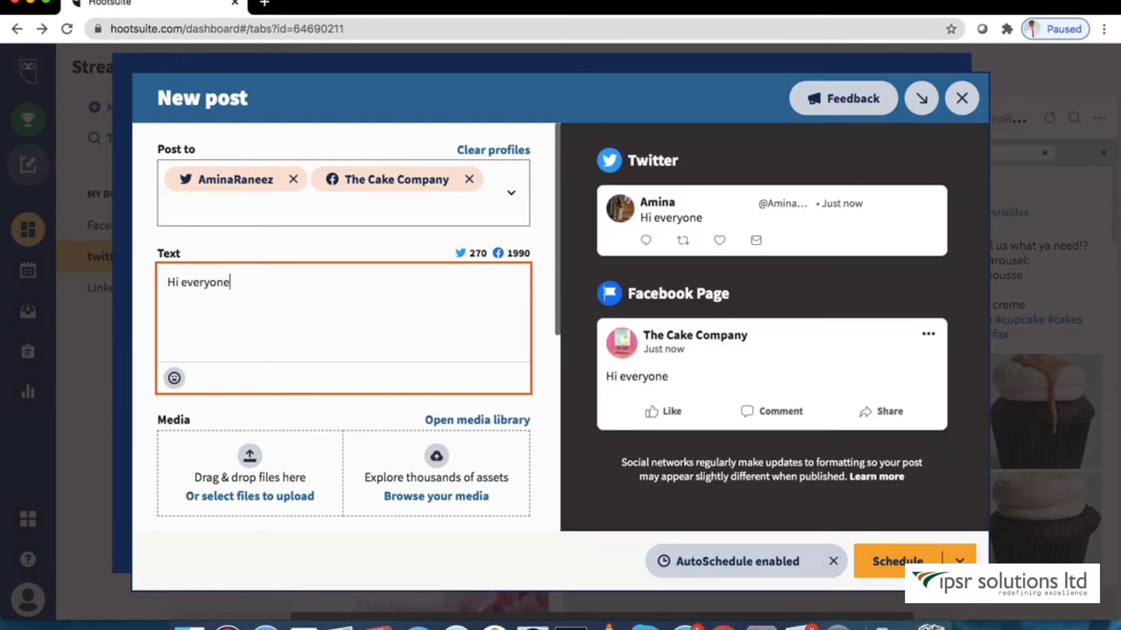
{"action": "type", "text": "!"}
{"action": "key", "text": "Return"}
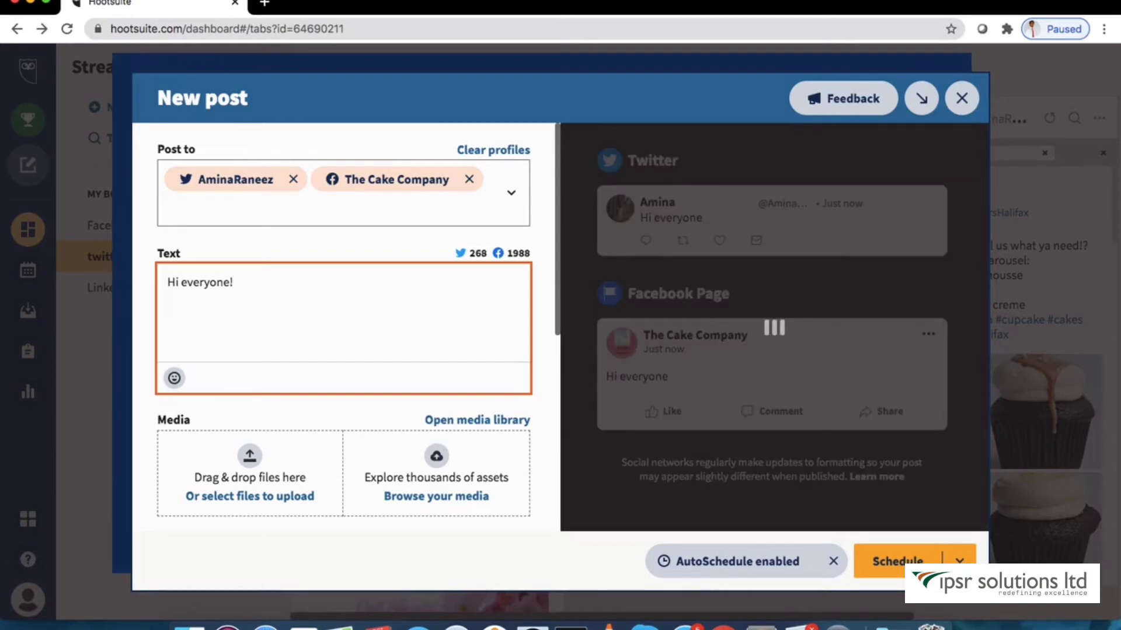
{"action": "type", "text": "https://www.forbes.com/sites/laurabegleybloom/2019/09/04/bucket-list-travel-the-top-50-places-in-the-world/#8a2a03220cfd"}
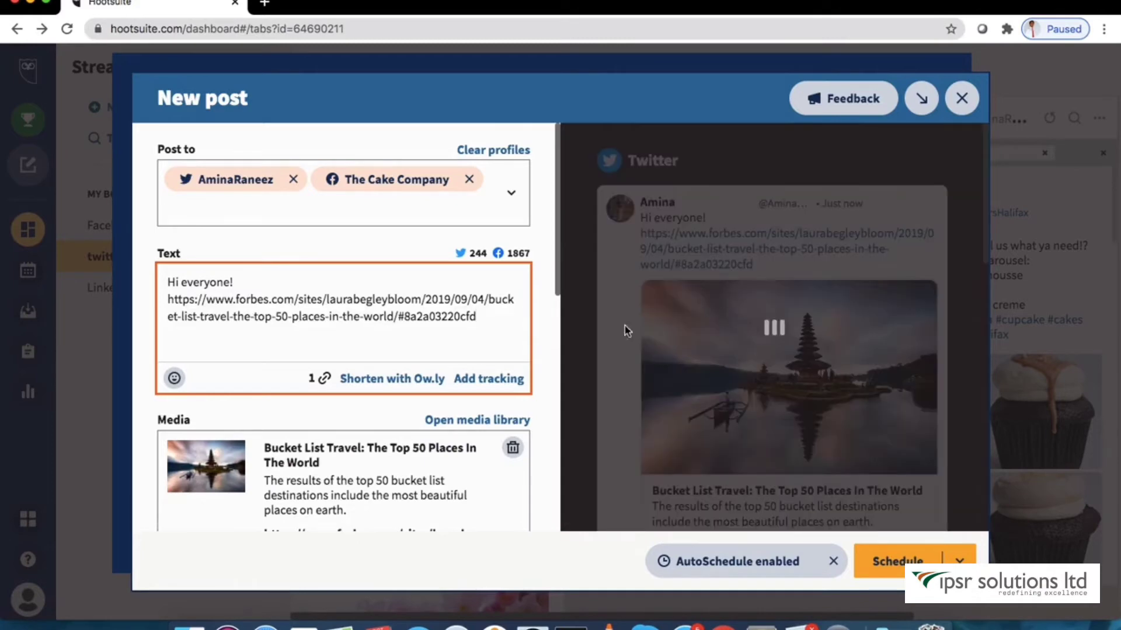
{"action": "left_click", "coordinate": [405, 380]}
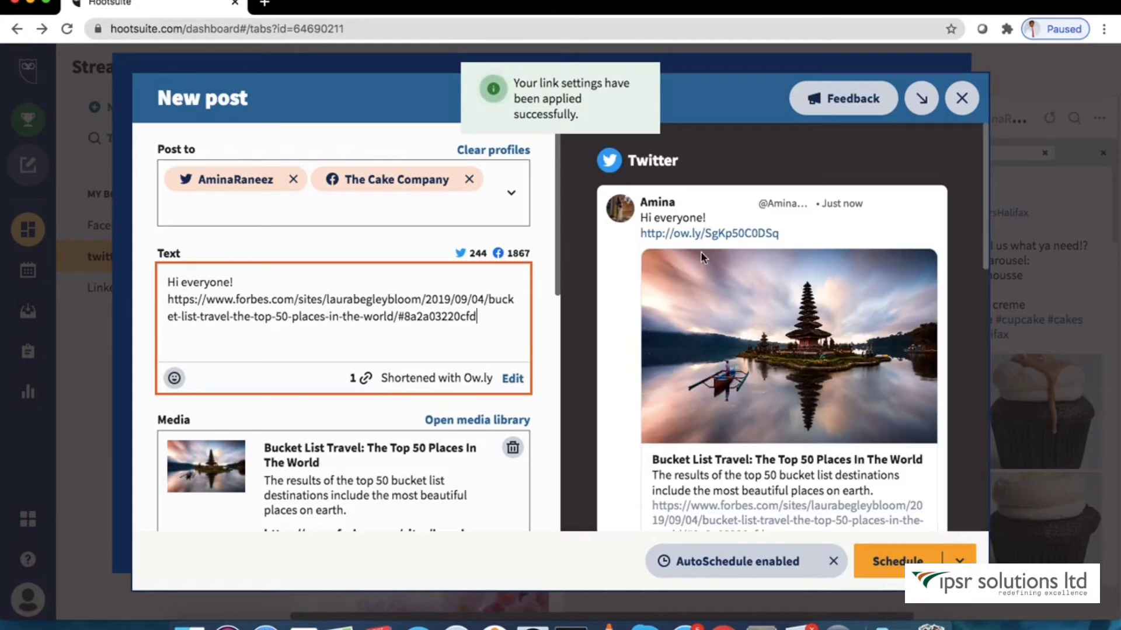
{"action": "scroll", "coordinate": [254, 502], "scroll_direction": "down", "scroll_amount": 3}
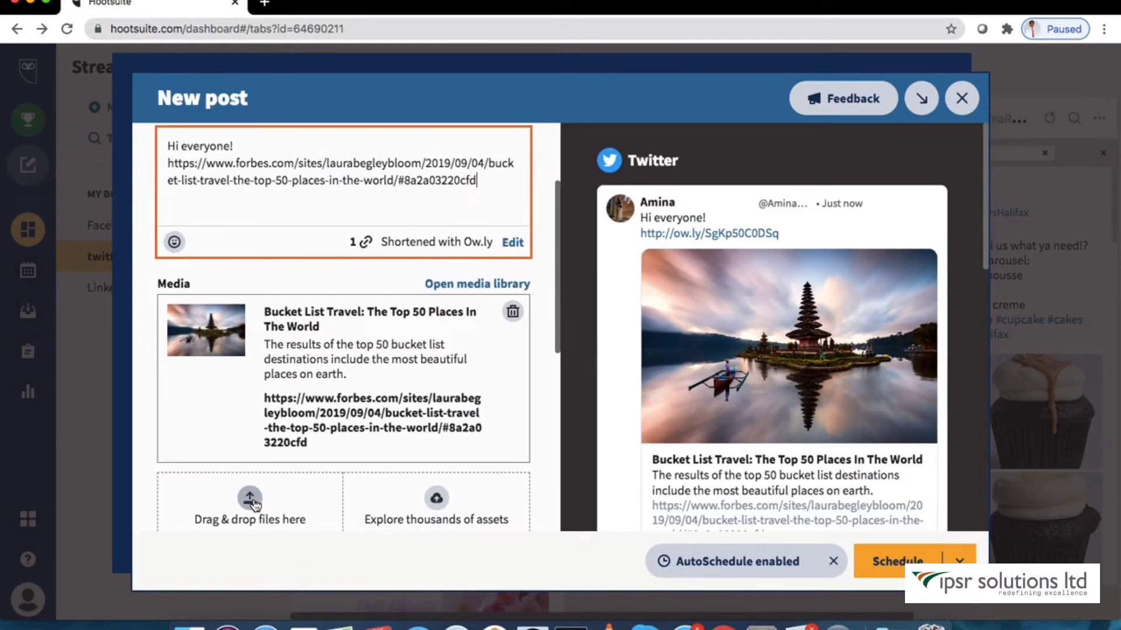
Attach the free sea turtle photo 2361247.jpg from the media library's free images
{"action": "left_click", "coordinate": [437, 499]}
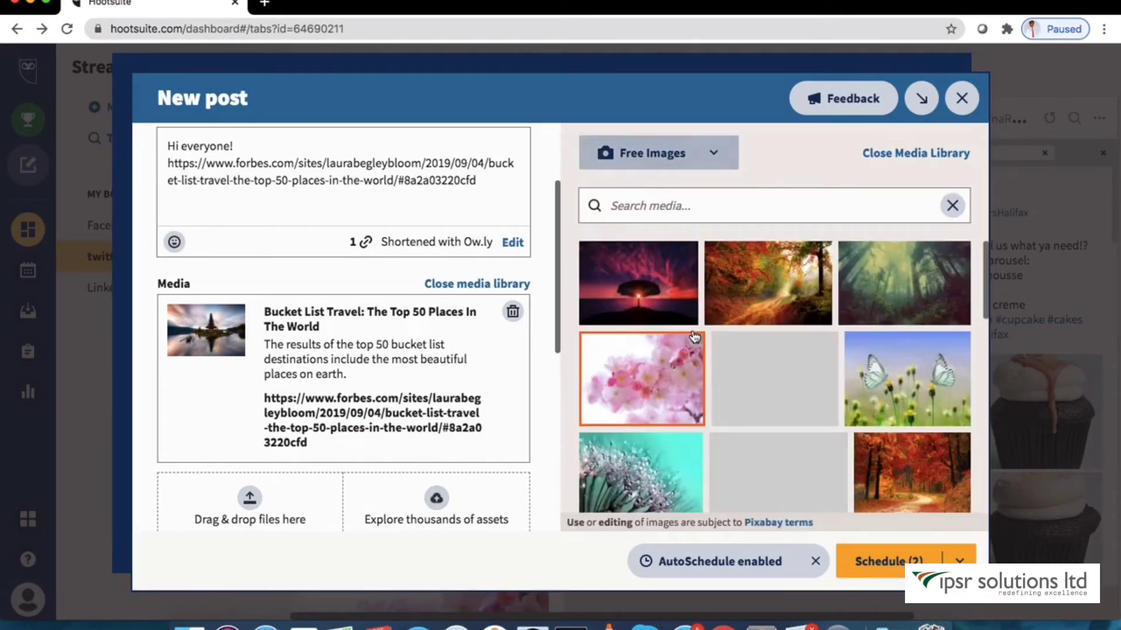
{"action": "scroll", "coordinate": [807, 480], "scroll_direction": "down", "scroll_amount": 3}
{"action": "scroll", "coordinate": [807, 480], "scroll_direction": "down", "scroll_amount": 5}
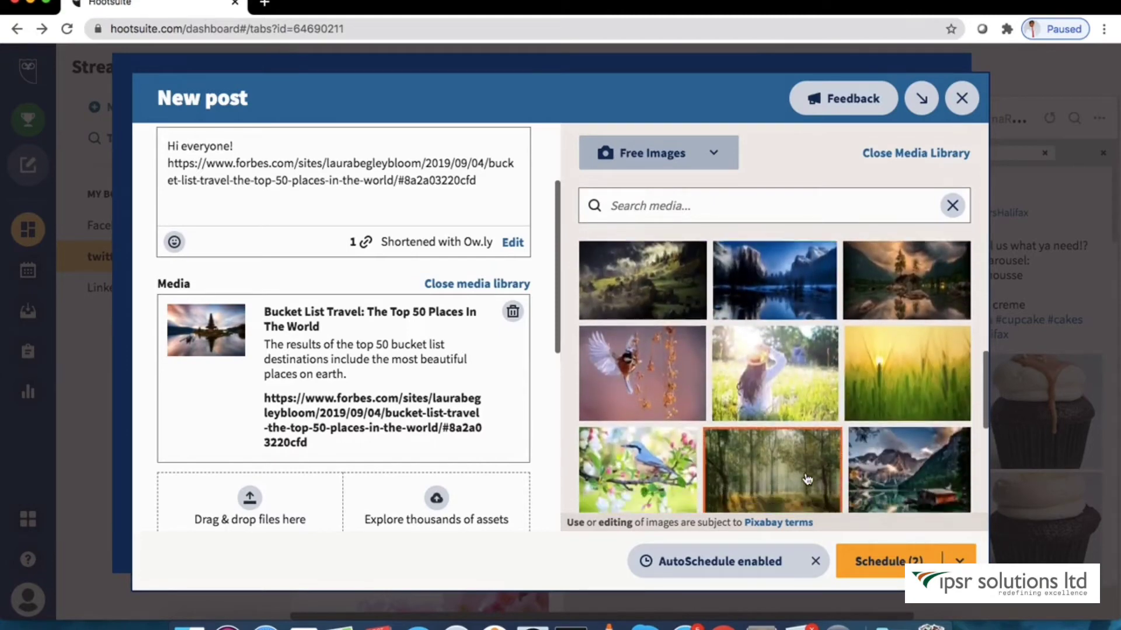
{"action": "scroll", "coordinate": [808, 480], "scroll_direction": "down", "scroll_amount": 5}
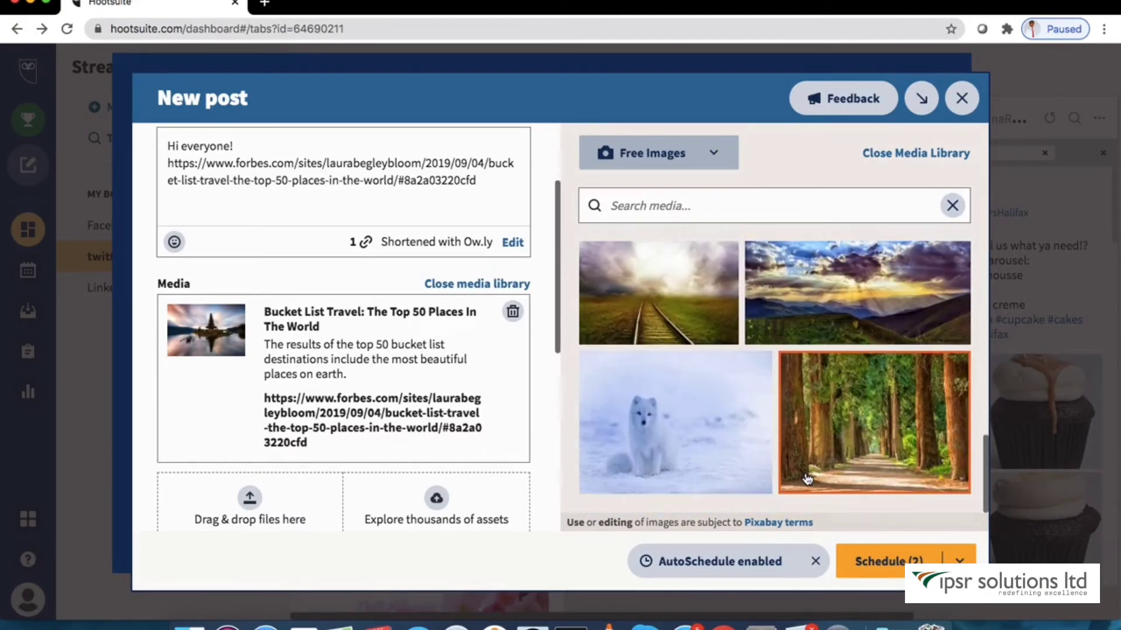
{"action": "scroll", "coordinate": [807, 480], "scroll_direction": "down", "scroll_amount": 5}
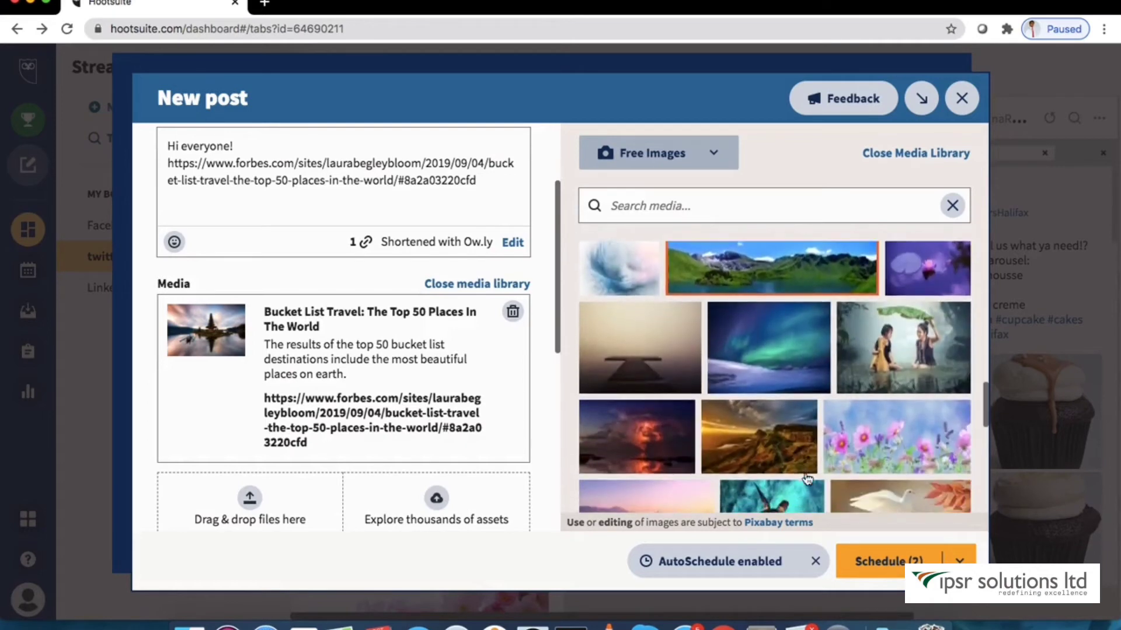
{"action": "left_click", "coordinate": [730, 449]}
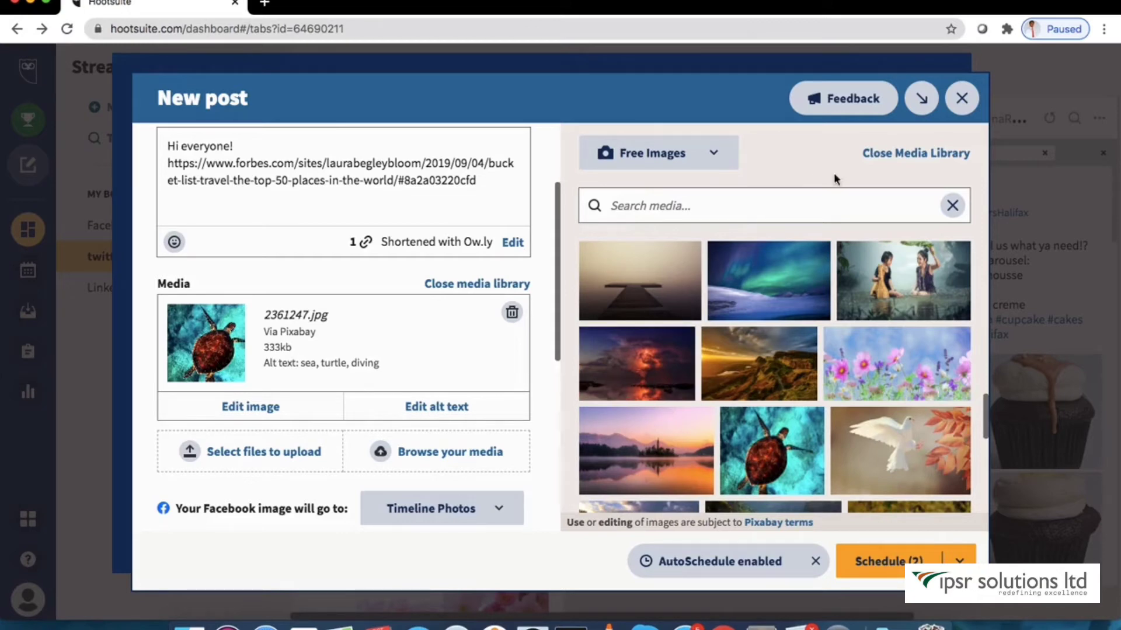
{"action": "left_click", "coordinate": [885, 162]}
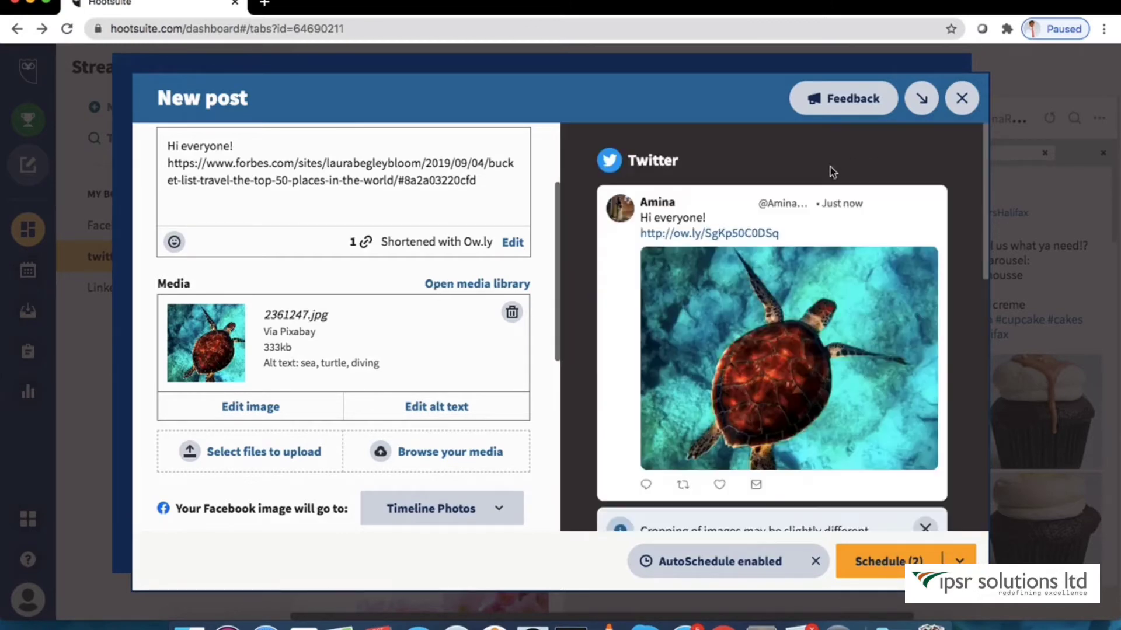
{"action": "scroll", "coordinate": [263, 408], "scroll_direction": "down", "scroll_amount": 1}
Try the Peach filter on the turtle photo, then discard the image edits
{"action": "left_click", "coordinate": [255, 388]}
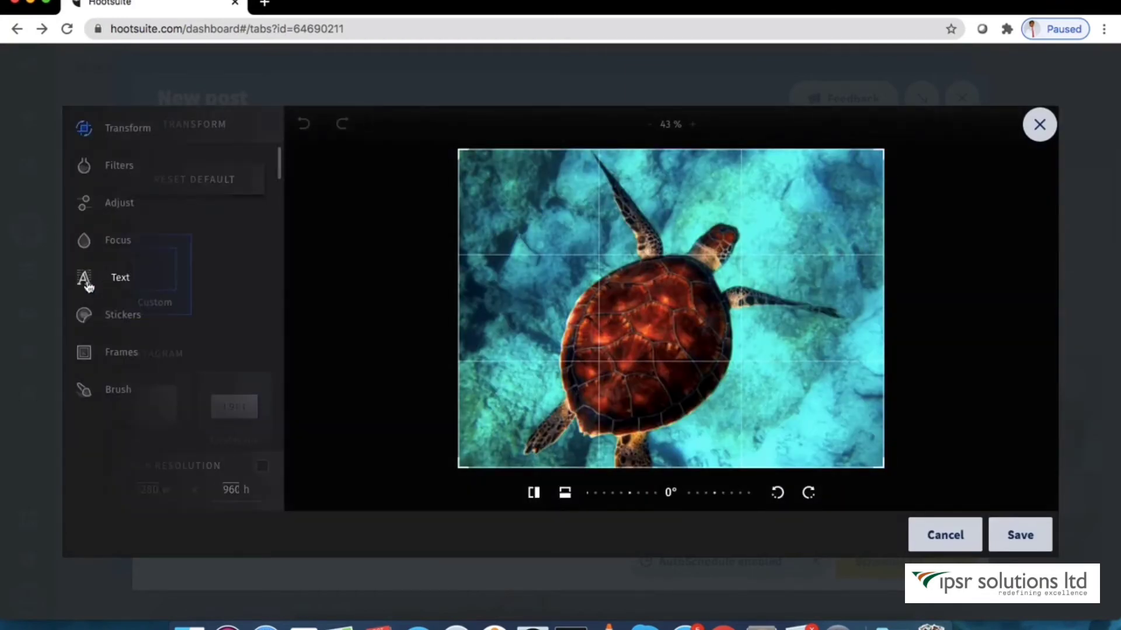
{"action": "left_click", "coordinate": [84, 167]}
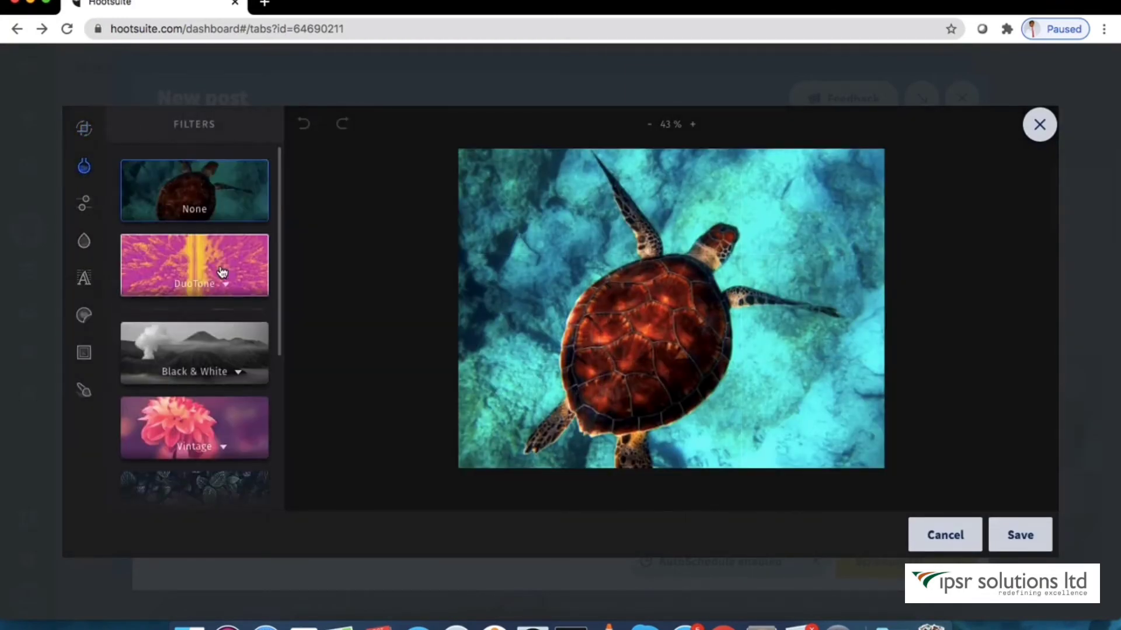
{"action": "left_click", "coordinate": [195, 406]}
{"action": "left_click", "coordinate": [214, 203]}
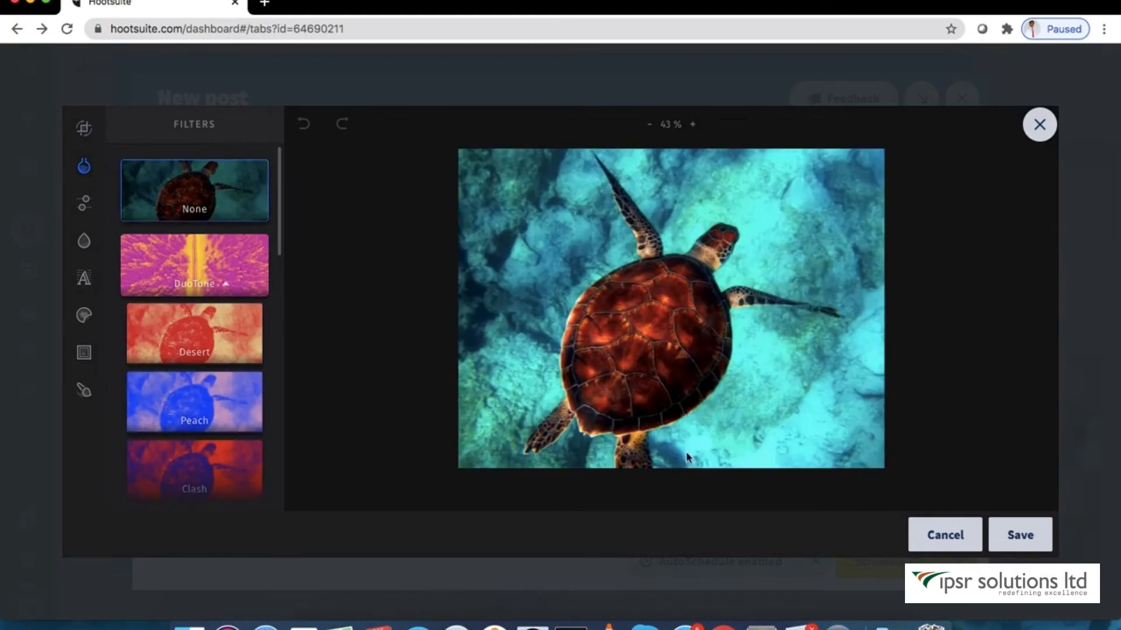
{"action": "left_click", "coordinate": [939, 533]}
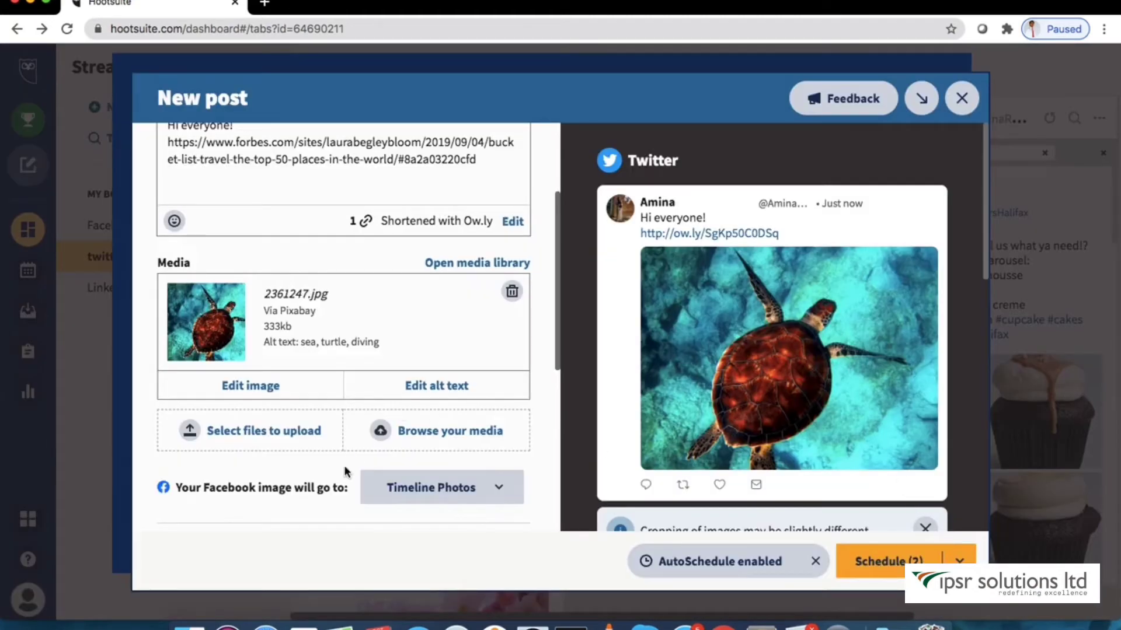
Set the post's Facebook location to Dubai, United Arab Emirates
{"action": "scroll", "coordinate": [316, 481], "scroll_direction": "down", "scroll_amount": 5}
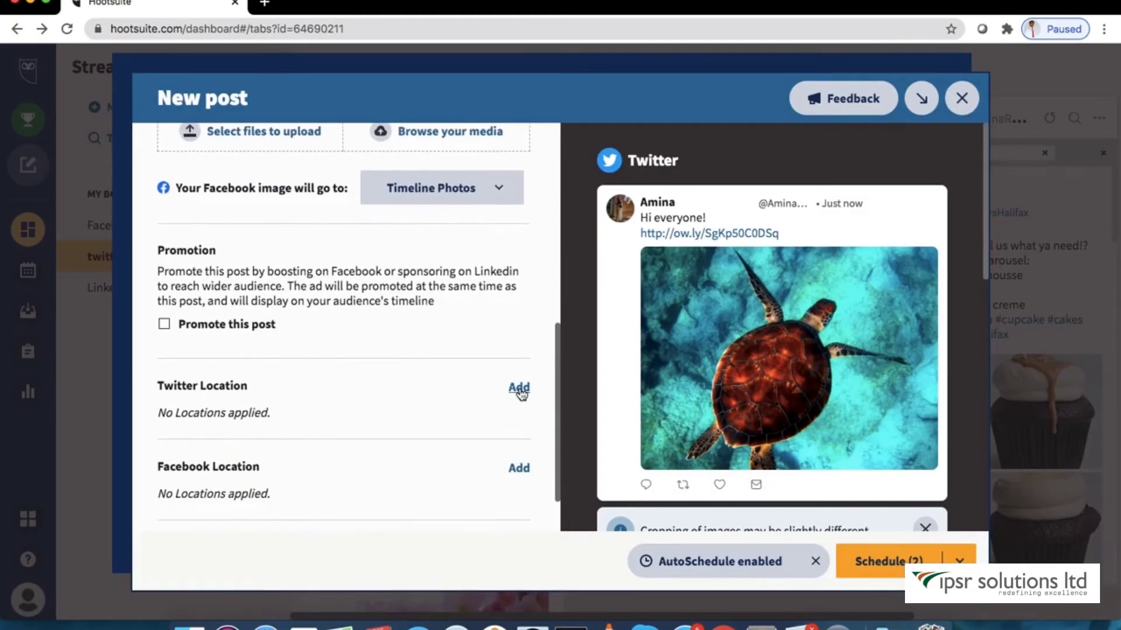
{"action": "left_click", "coordinate": [517, 469]}
{"action": "scroll", "coordinate": [362, 420], "scroll_direction": "down", "scroll_amount": 3}
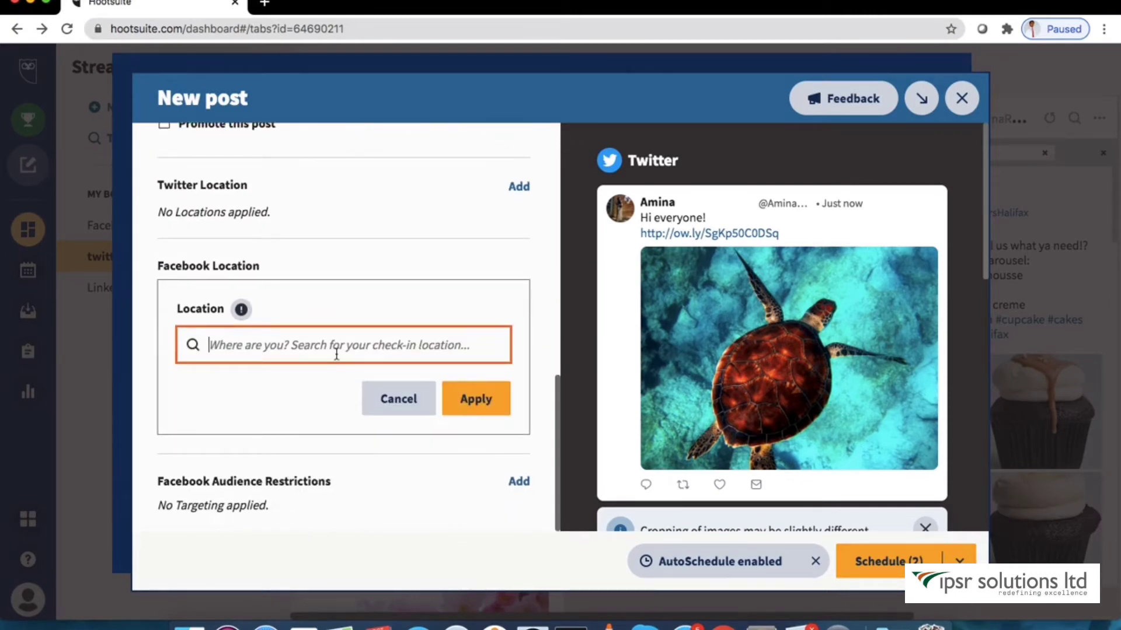
{"action": "type", "text": "dubai"}
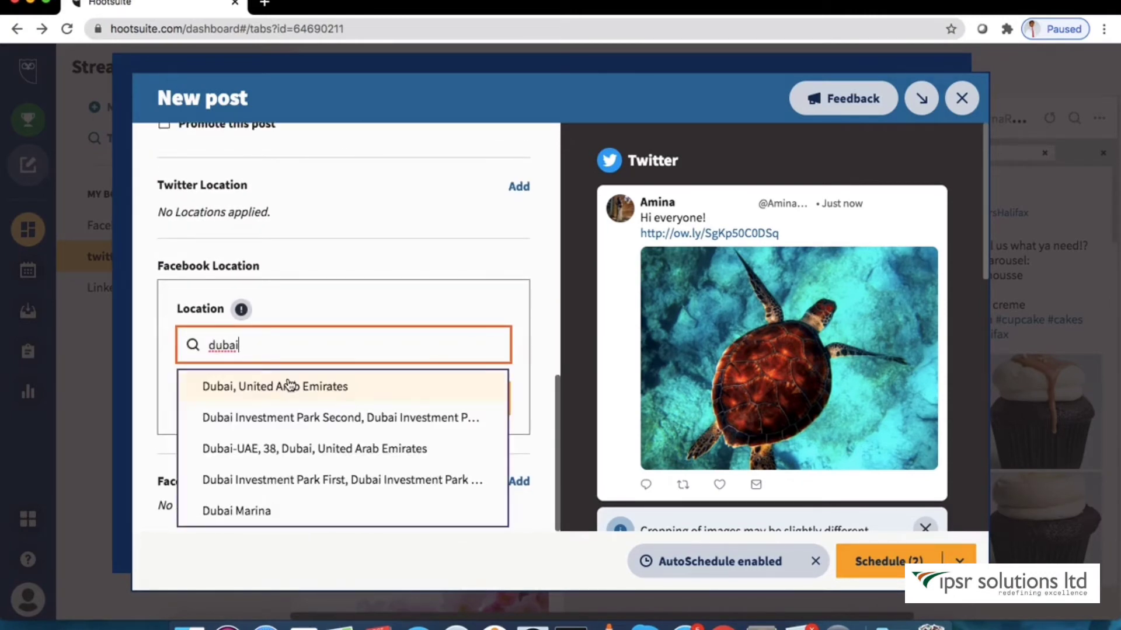
{"action": "left_click", "coordinate": [289, 385]}
Review the Facebook audience restrictions and cancel, leaving the audience as Everyone
{"action": "left_click", "coordinate": [518, 482]}
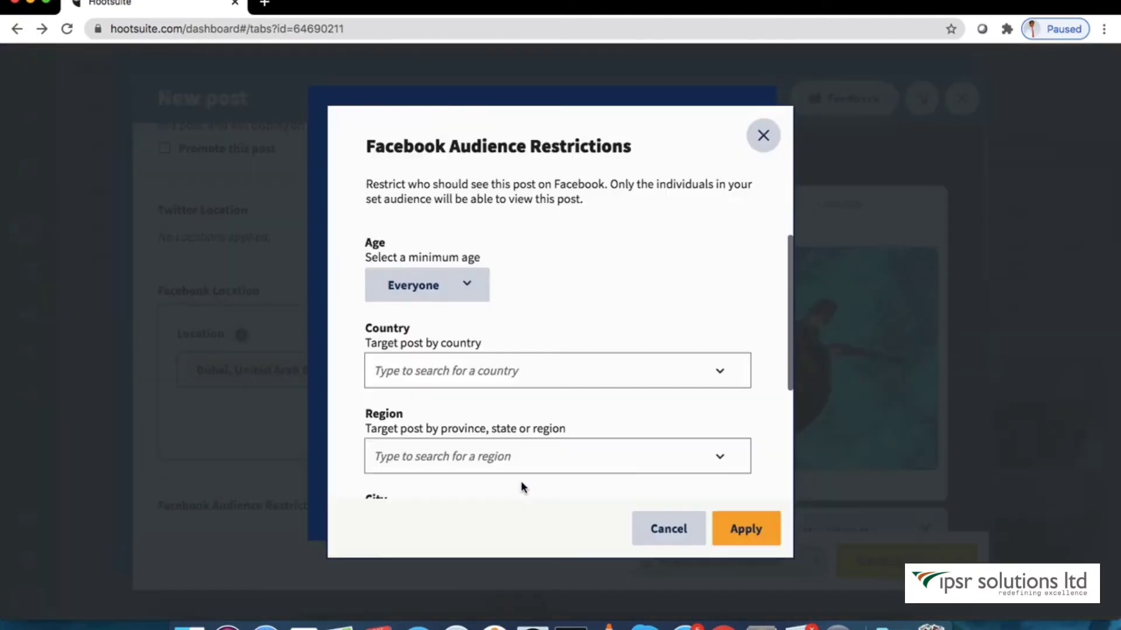
{"action": "left_click", "coordinate": [465, 285]}
{"action": "left_click", "coordinate": [556, 296]}
{"action": "left_click", "coordinate": [714, 382]}
{"action": "scroll", "coordinate": [620, 470], "scroll_direction": "down", "scroll_amount": 5}
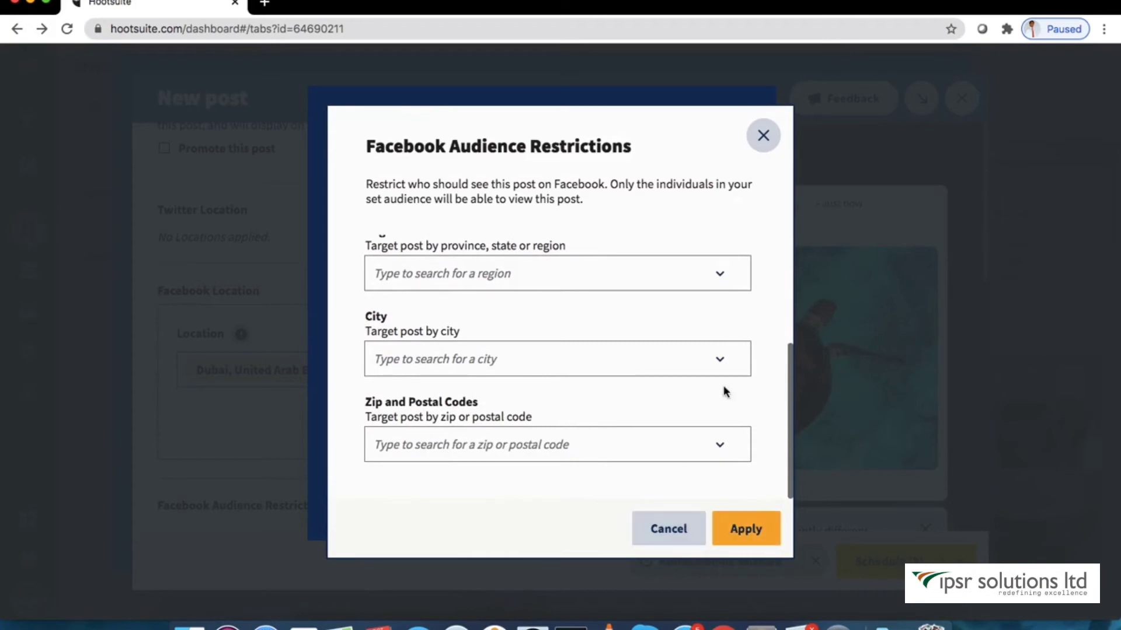
{"action": "left_click", "coordinate": [674, 532]}
{"action": "scroll", "coordinate": [691, 471], "scroll_direction": "down", "scroll_amount": 3}
{"action": "scroll", "coordinate": [691, 471], "scroll_direction": "up", "scroll_amount": 1}
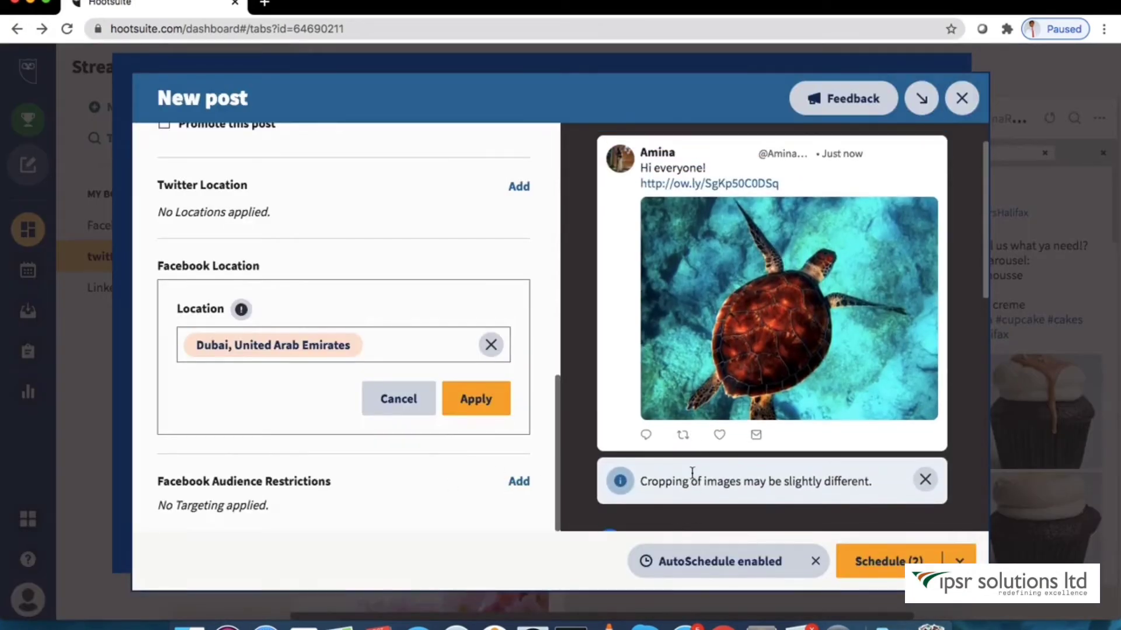
Switch AutoSchedule back on after briefly trying a manual Saturday, October 24 time
{"action": "left_click", "coordinate": [799, 566]}
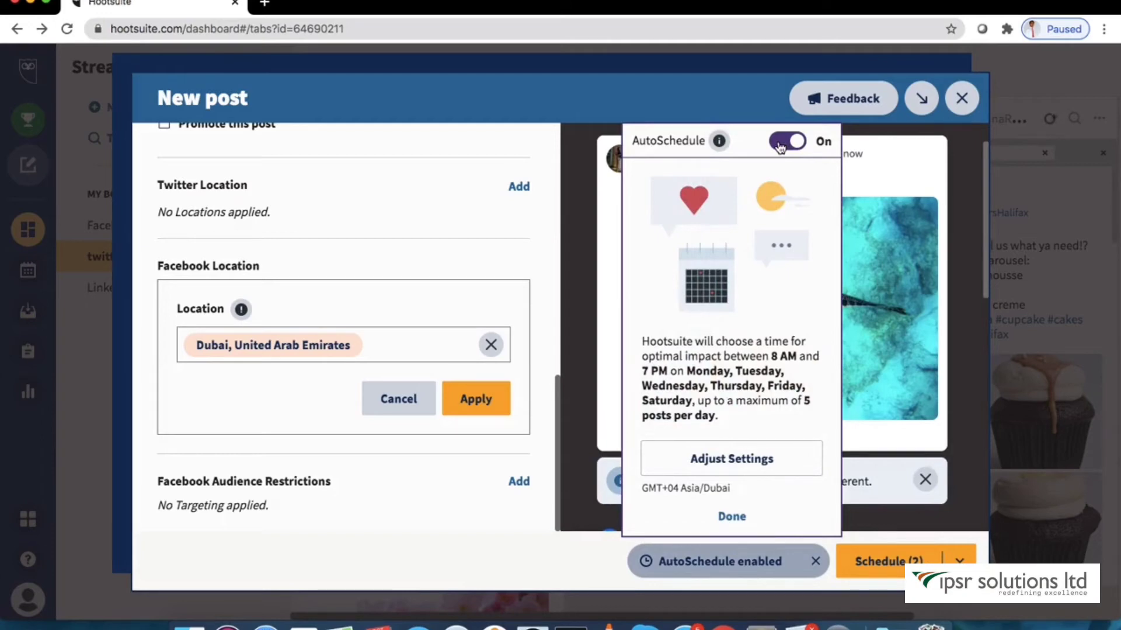
{"action": "left_click", "coordinate": [782, 143]}
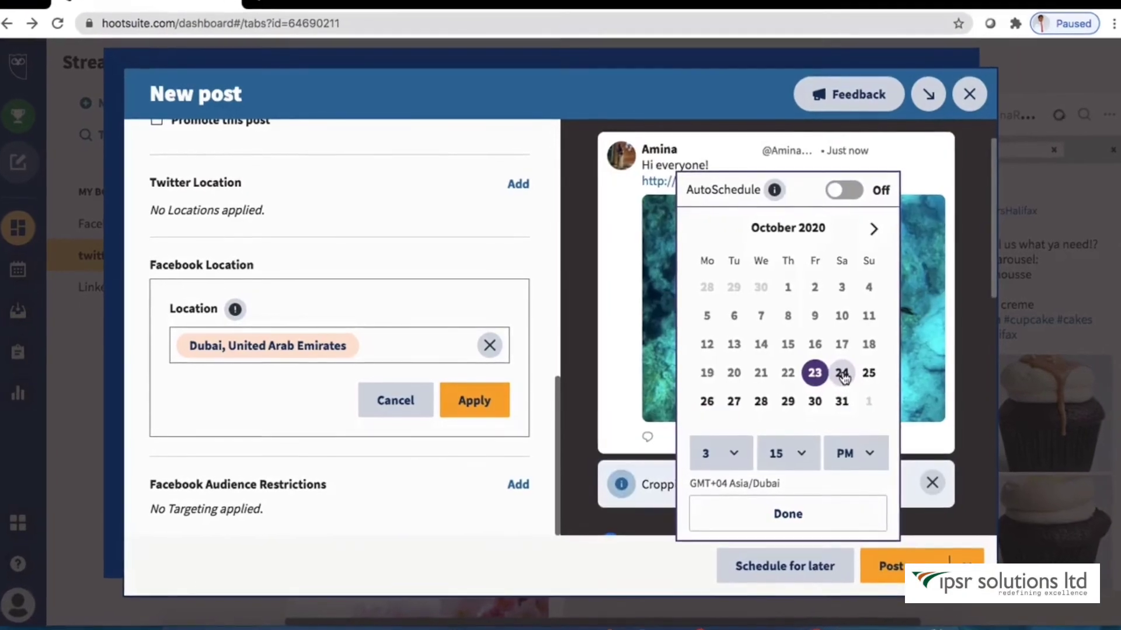
{"action": "left_click", "coordinate": [844, 374]}
{"action": "left_click", "coordinate": [772, 443]}
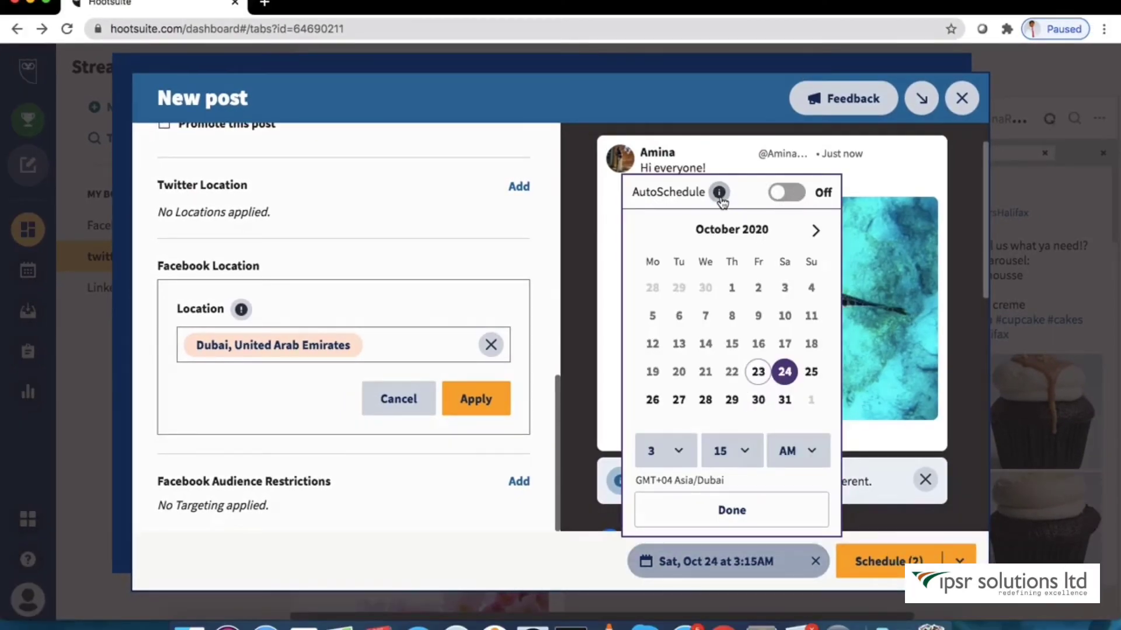
{"action": "mouse_move", "coordinate": [720, 193]}
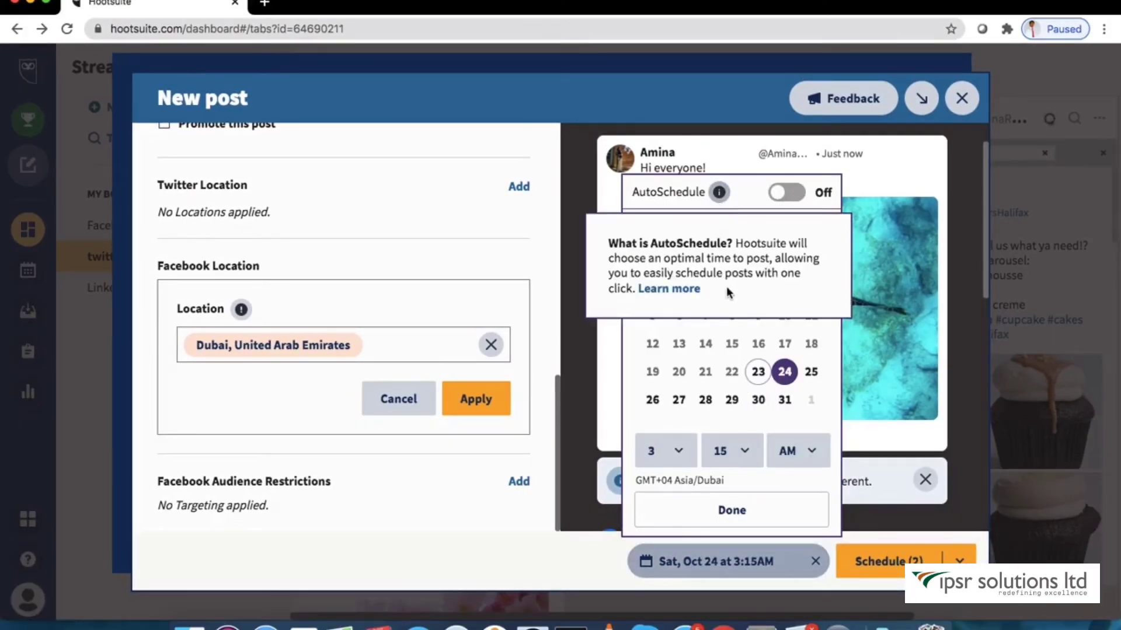
{"action": "left_click", "coordinate": [788, 193]}
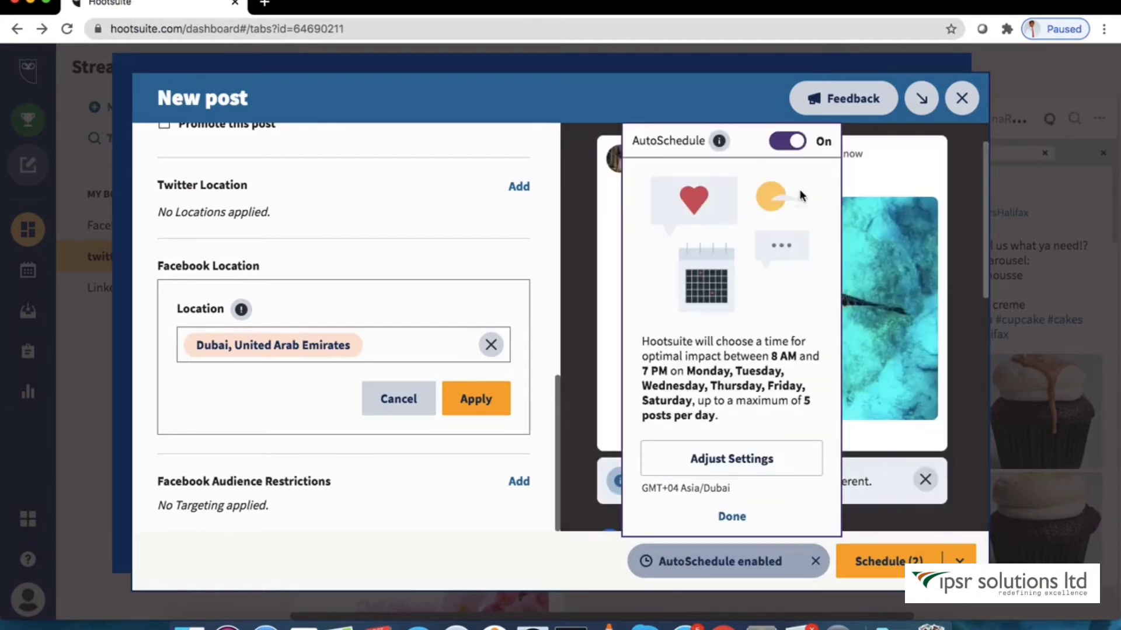
Keep AutoSchedule at 5 messages per day, toggling Monday and Tuesday off and back on
{"action": "left_click", "coordinate": [745, 464]}
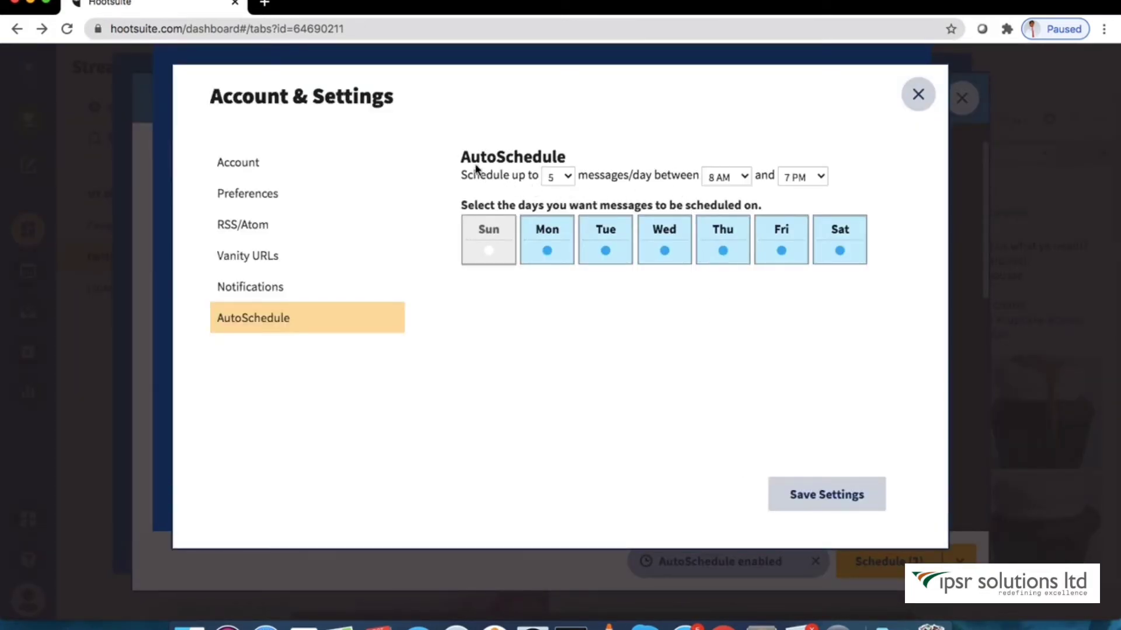
{"action": "left_click", "coordinate": [566, 176]}
{"action": "left_click", "coordinate": [560, 177]}
{"action": "left_click", "coordinate": [569, 180]}
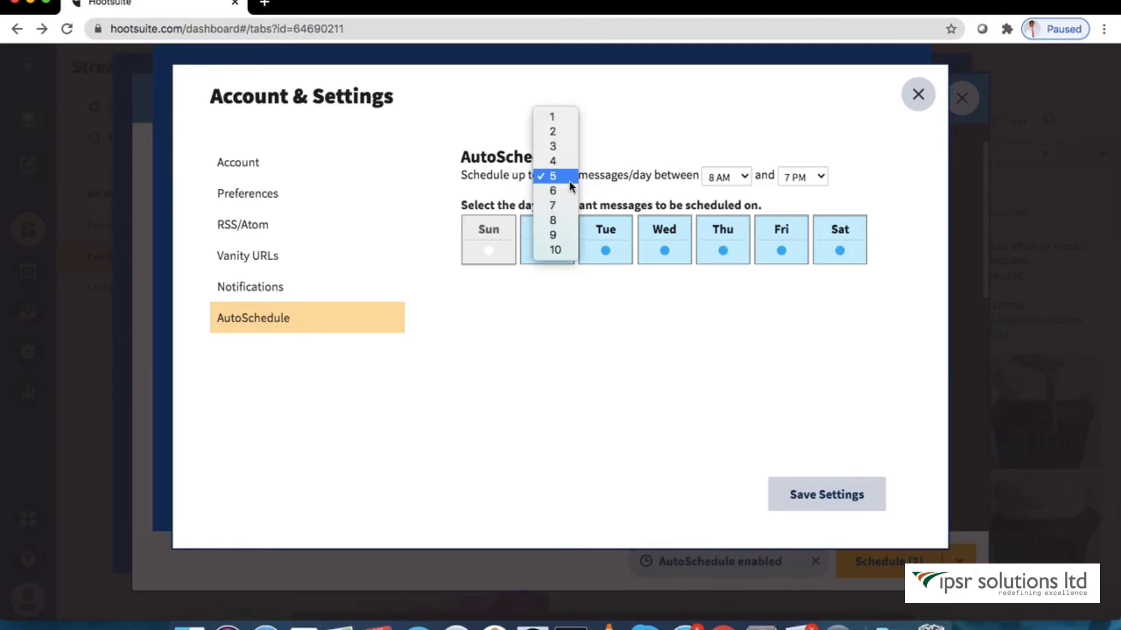
{"action": "left_click", "coordinate": [624, 155]}
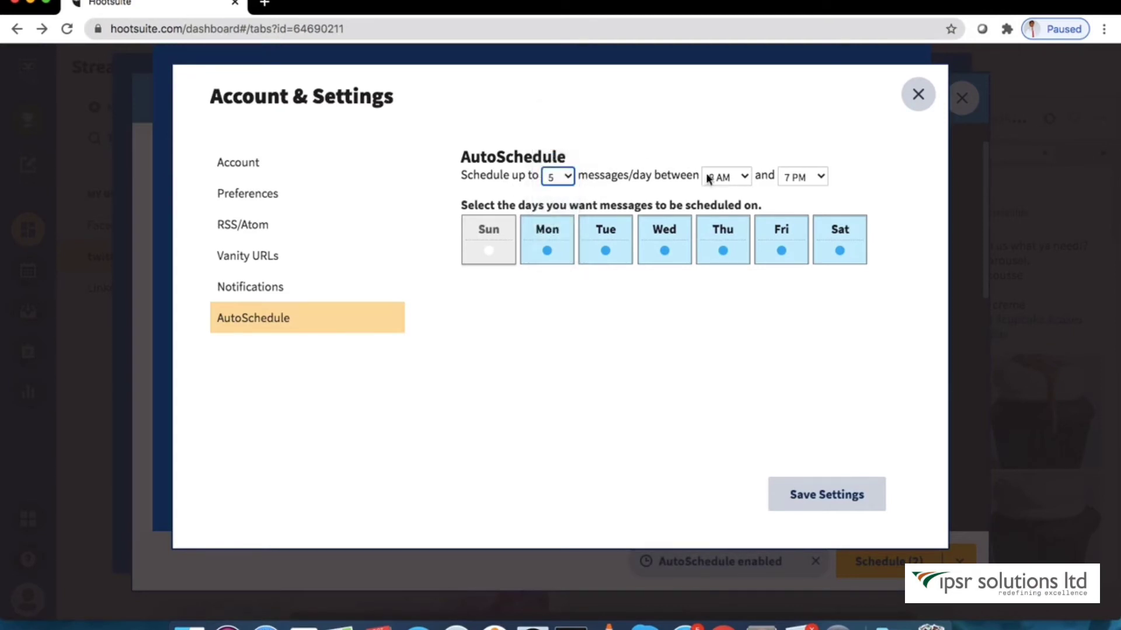
{"action": "left_click", "coordinate": [548, 250]}
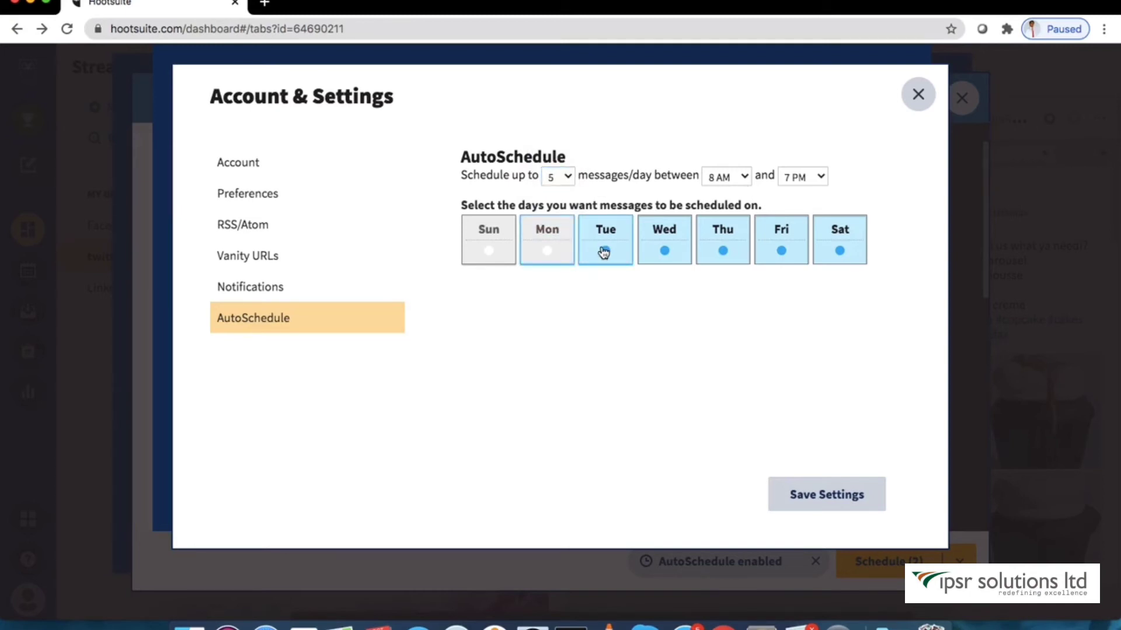
{"action": "left_click", "coordinate": [604, 253]}
{"action": "left_click", "coordinate": [555, 251]}
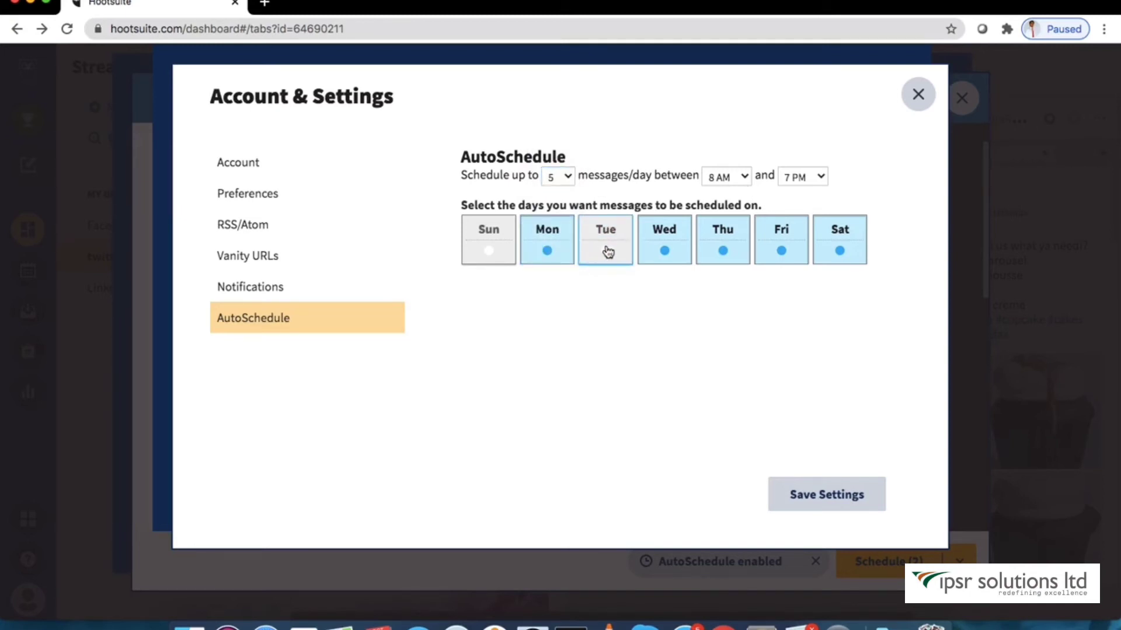
{"action": "left_click", "coordinate": [605, 251]}
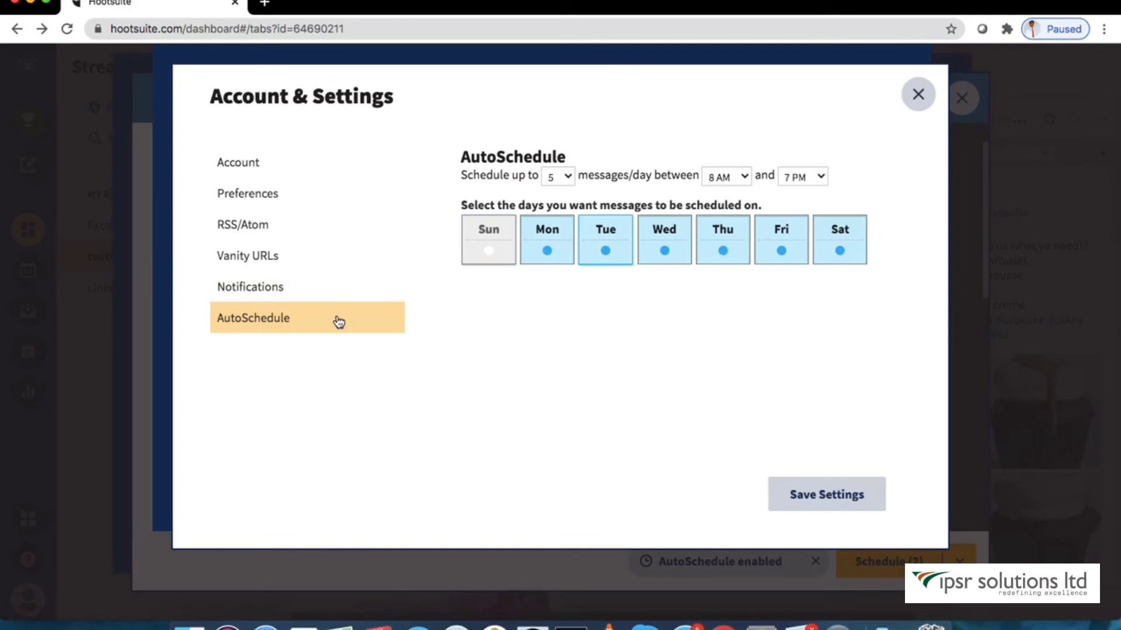
{"action": "left_click", "coordinate": [305, 169]}
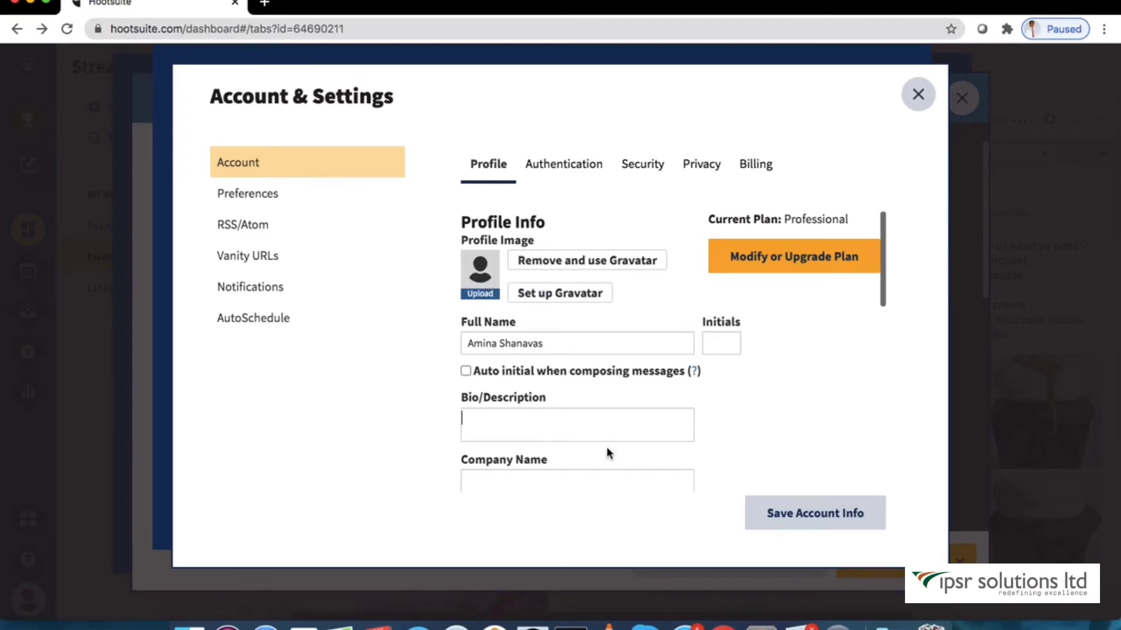
Keep the account profile time zone at (GMT+4) Asia/Dubai
{"action": "scroll", "coordinate": [607, 446], "scroll_direction": "down", "scroll_amount": 2}
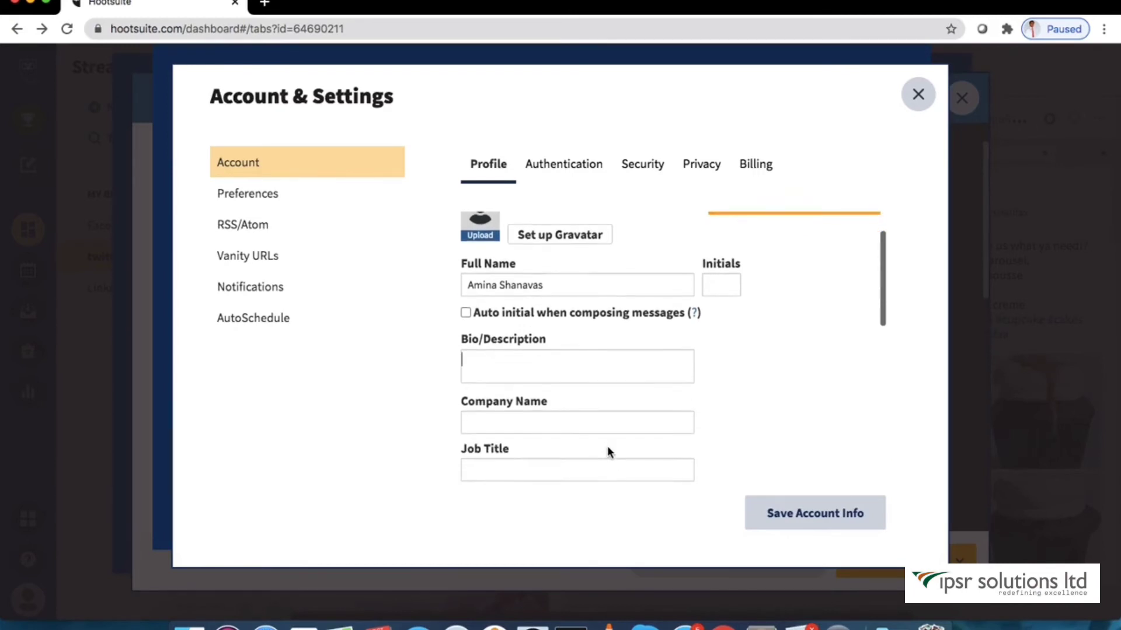
{"action": "scroll", "coordinate": [607, 449], "scroll_direction": "down", "scroll_amount": 5}
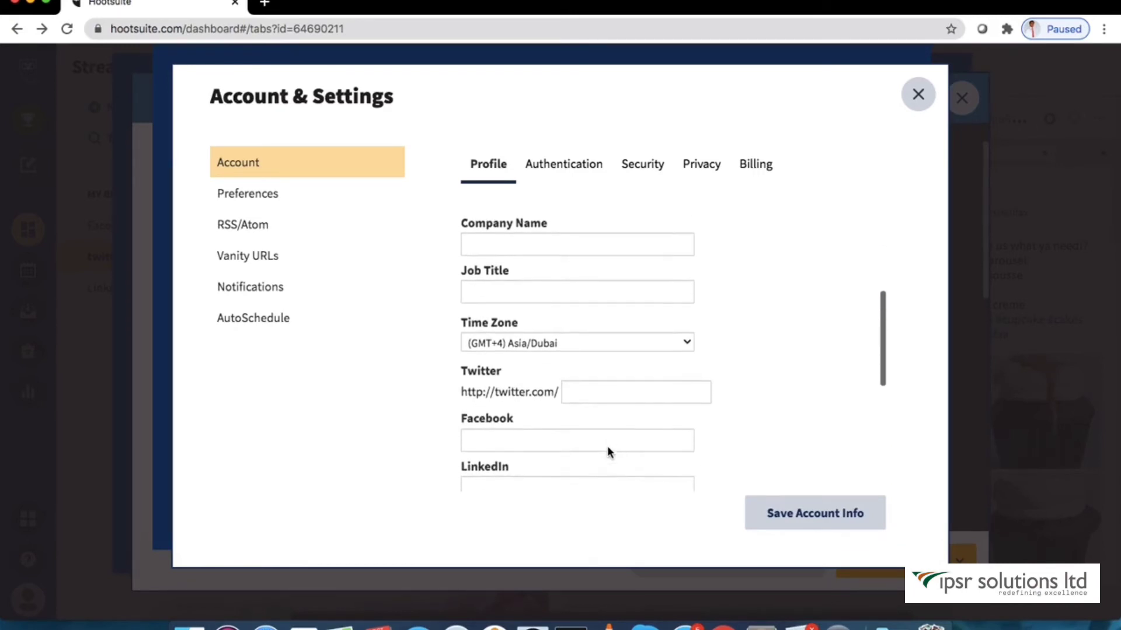
{"action": "left_click", "coordinate": [648, 362]}
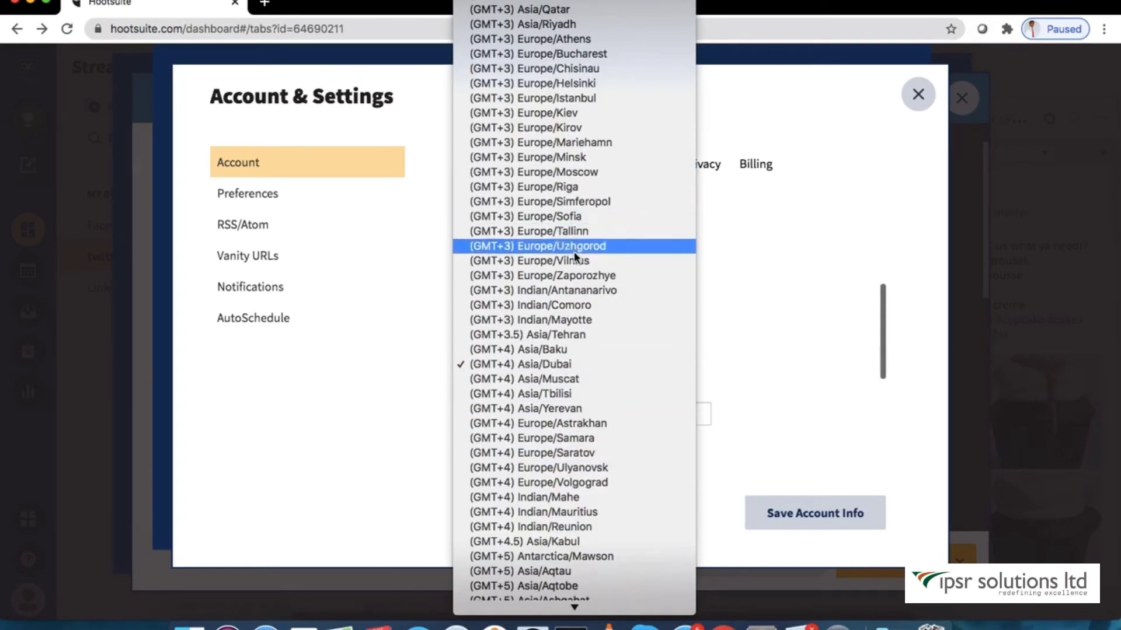
{"action": "left_click", "coordinate": [577, 359]}
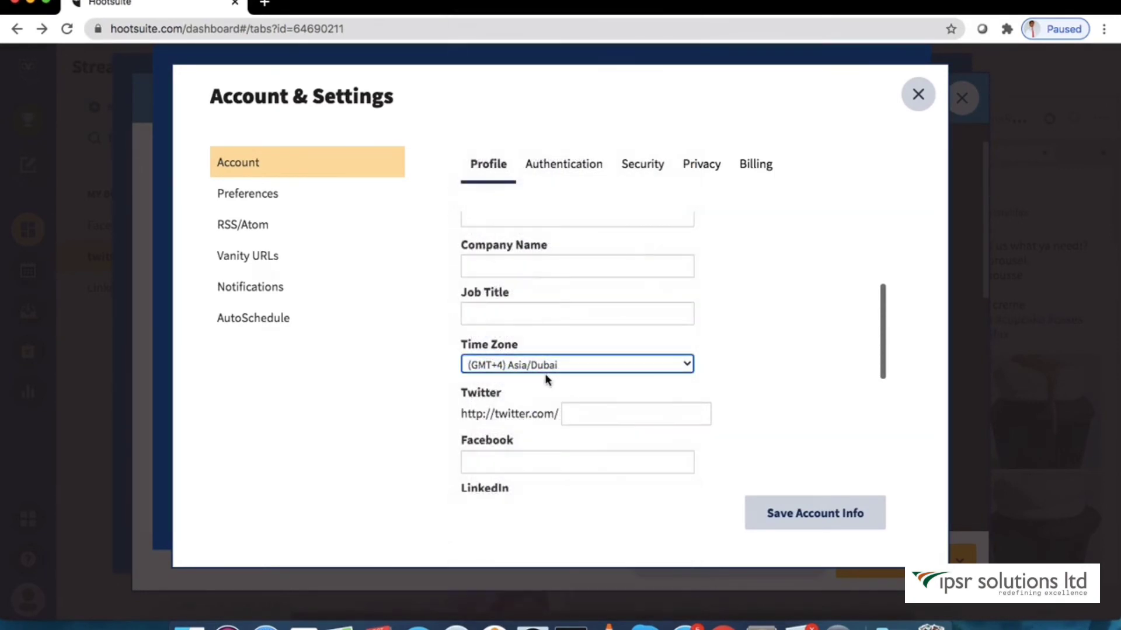
{"action": "scroll", "coordinate": [567, 447], "scroll_direction": "down", "scroll_amount": 4}
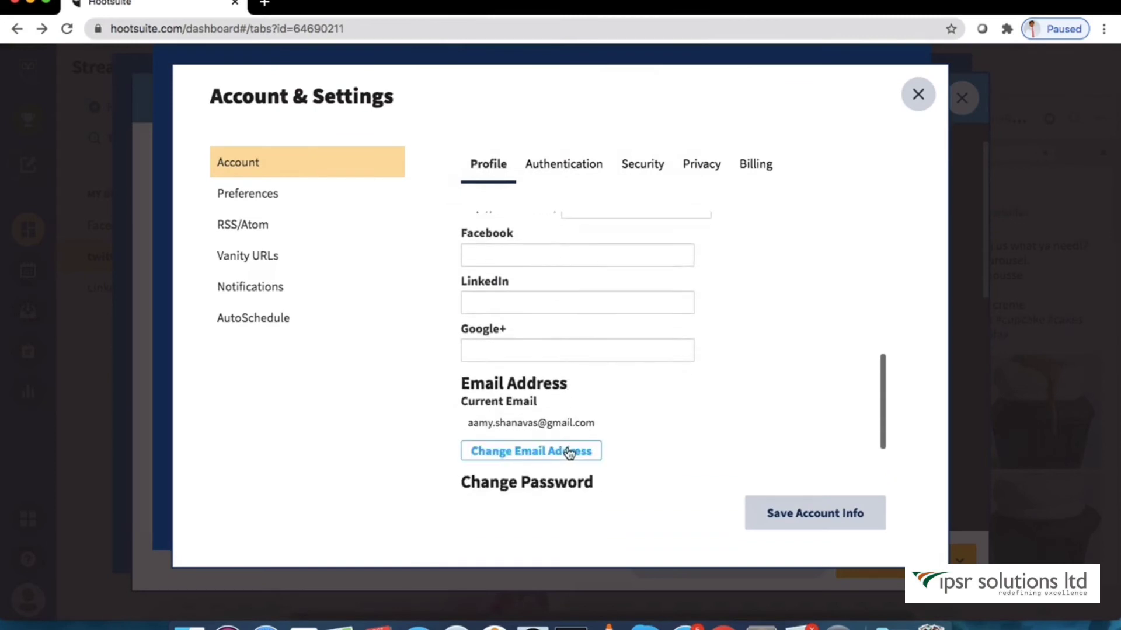
{"action": "scroll", "coordinate": [566, 450], "scroll_direction": "down", "scroll_amount": 3}
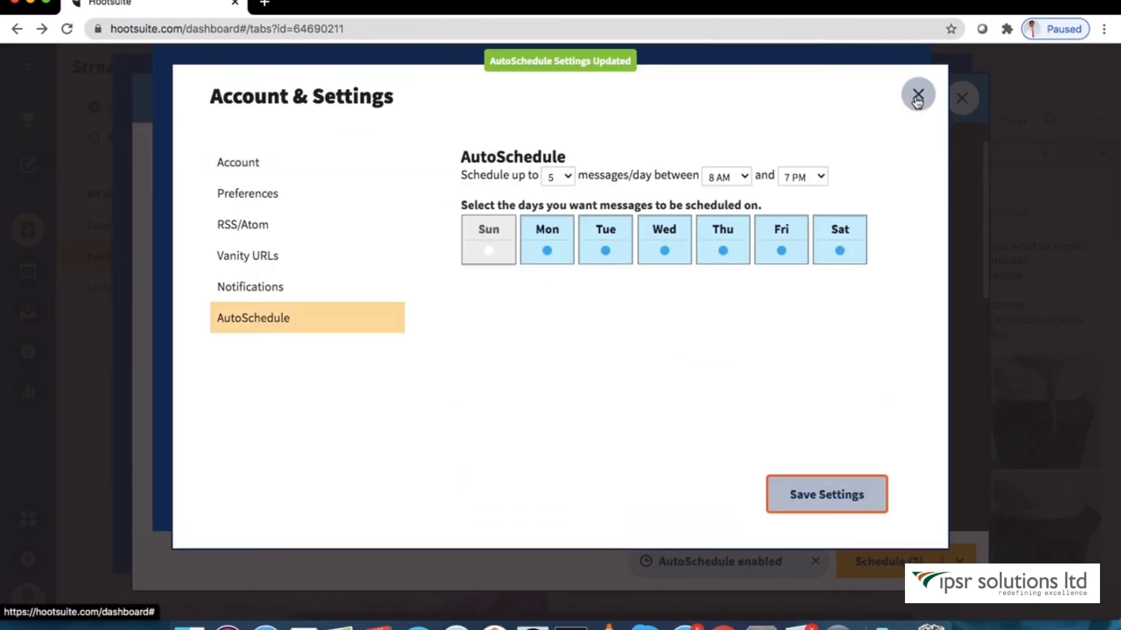
Turn AutoSchedule off and schedule the post manually for Sat, Oct 24 at 3:15 AM
{"action": "left_click", "coordinate": [918, 97]}
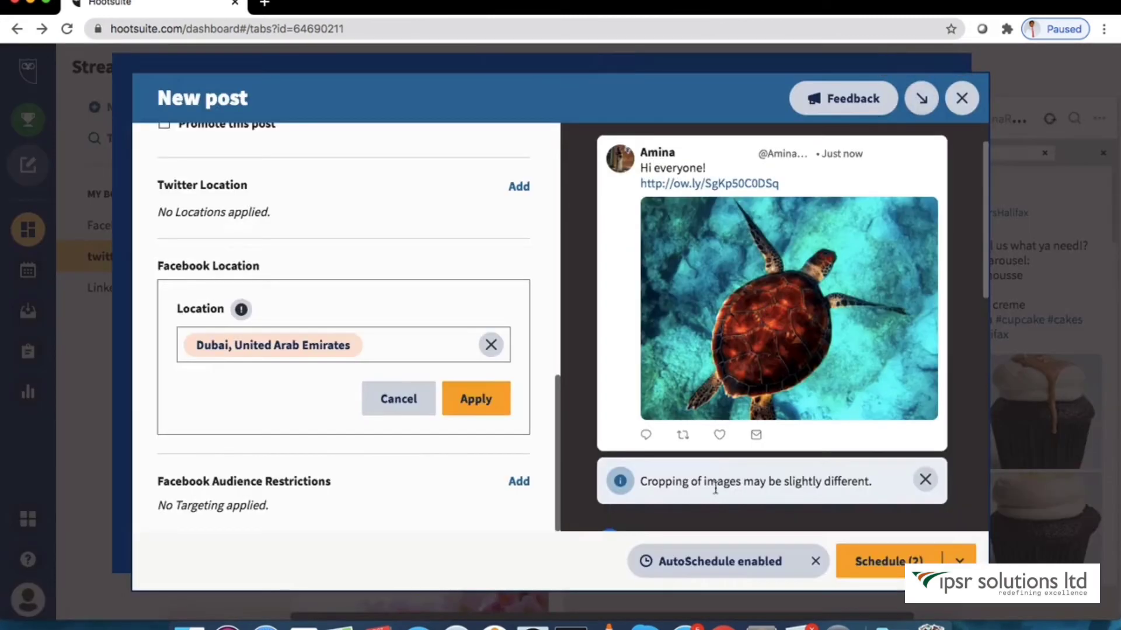
{"action": "left_click", "coordinate": [757, 563]}
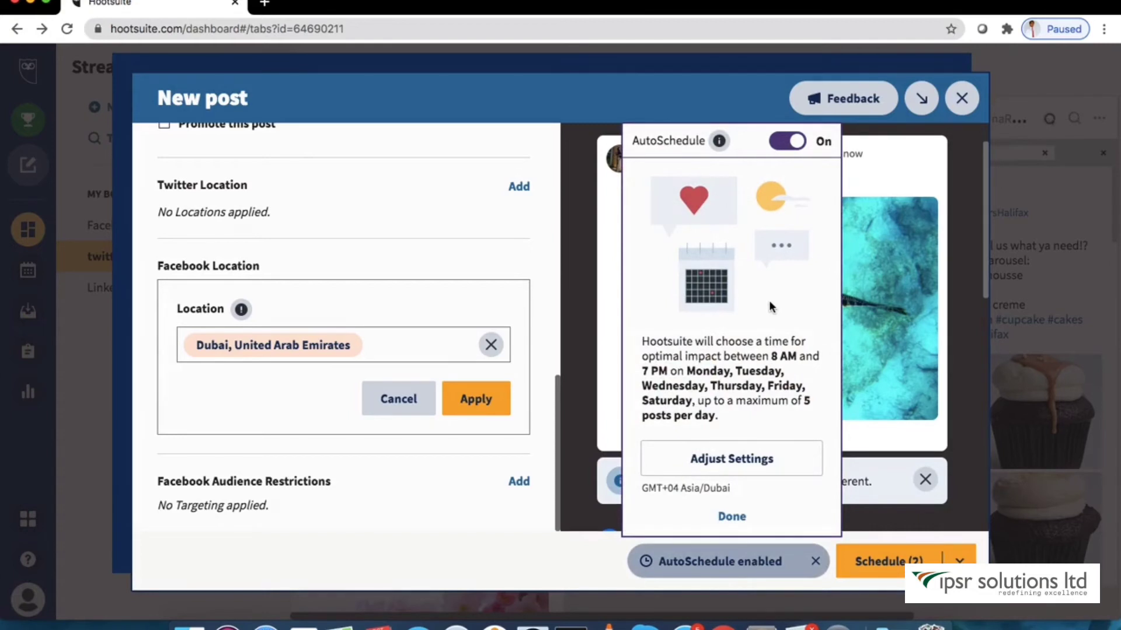
{"action": "left_click", "coordinate": [788, 141]}
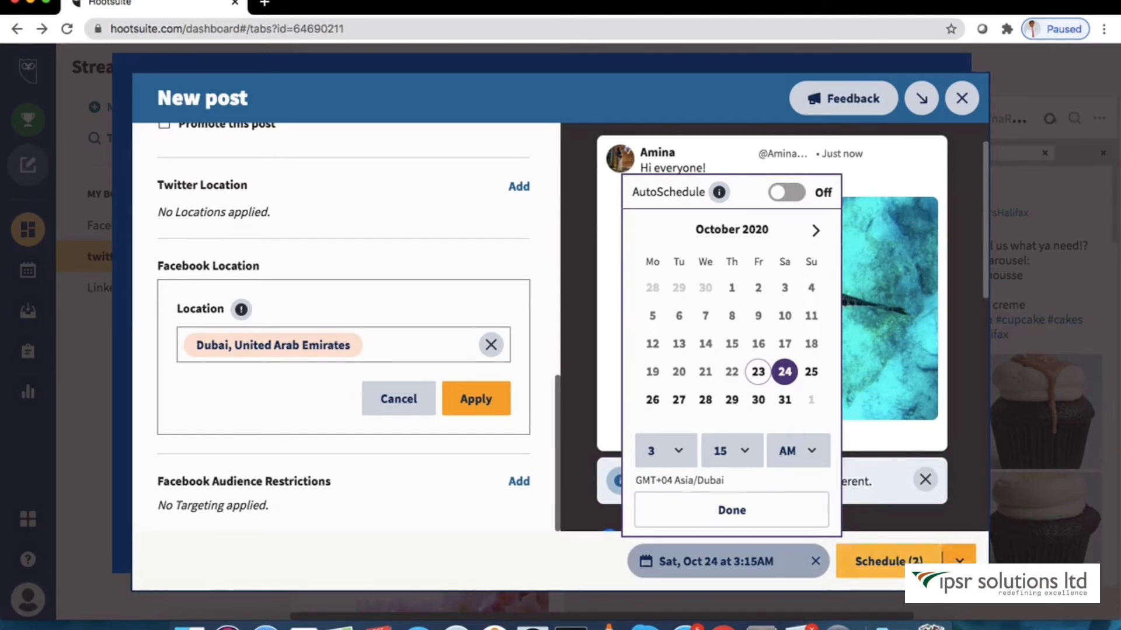
{"action": "key", "text": "Escape"}
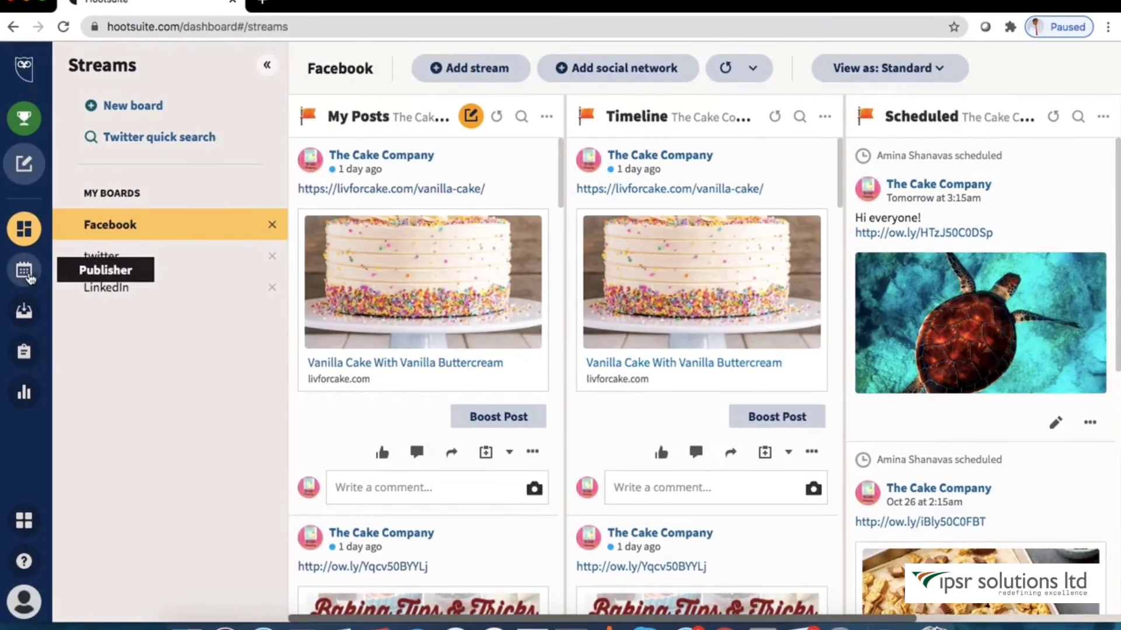
Open the Publisher planner on the Oct 26 – Nov 1, 2020 week
{"action": "left_click", "coordinate": [28, 275]}
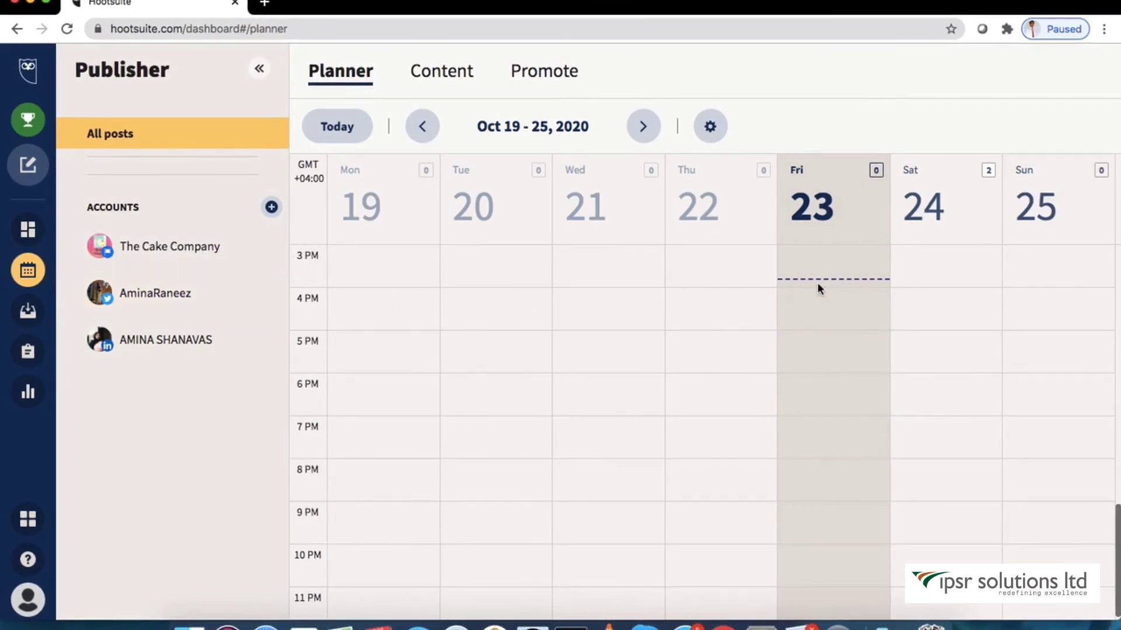
{"action": "left_click", "coordinate": [644, 127]}
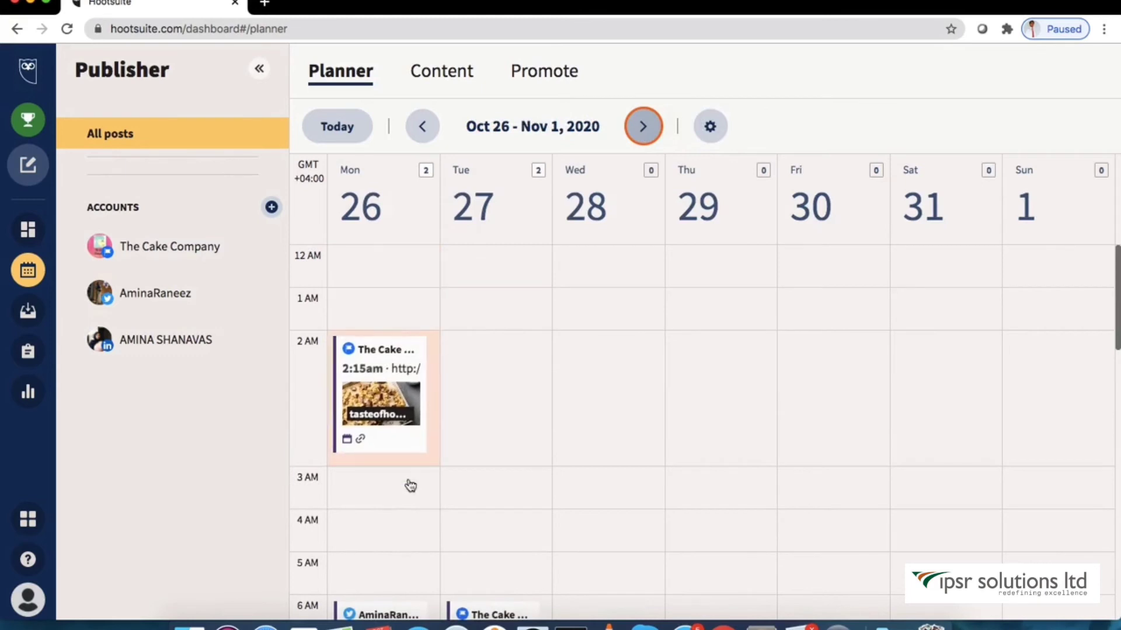
{"action": "scroll", "coordinate": [413, 491], "scroll_direction": "down", "scroll_amount": 5}
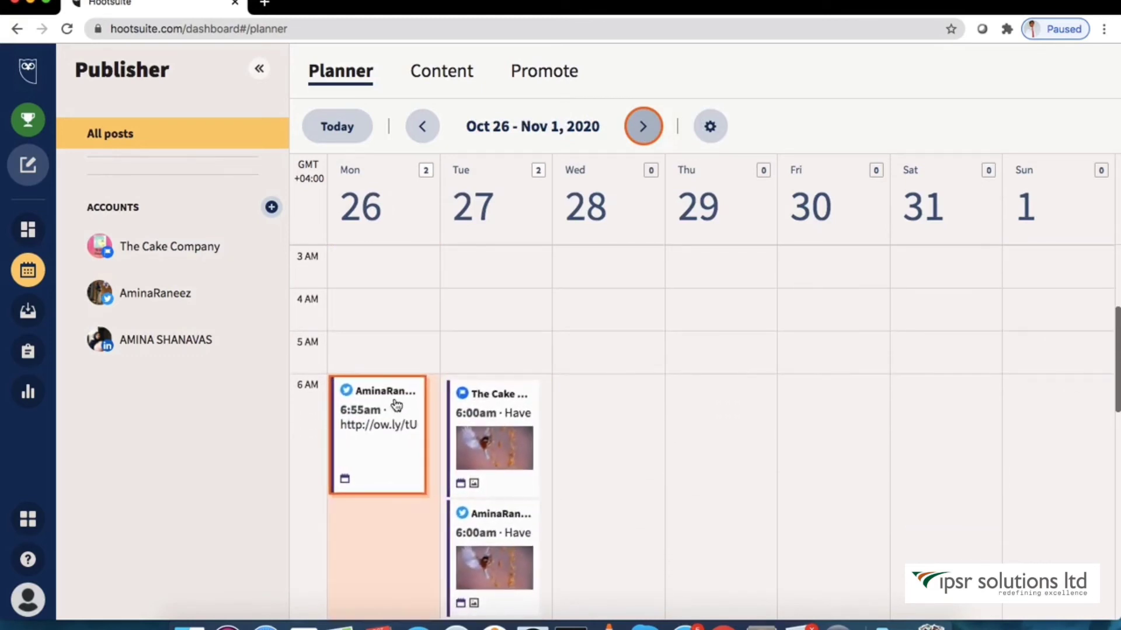
{"action": "scroll", "coordinate": [396, 406], "scroll_direction": "down", "scroll_amount": 2}
{"action": "scroll", "coordinate": [393, 402], "scroll_direction": "up", "scroll_amount": 3}
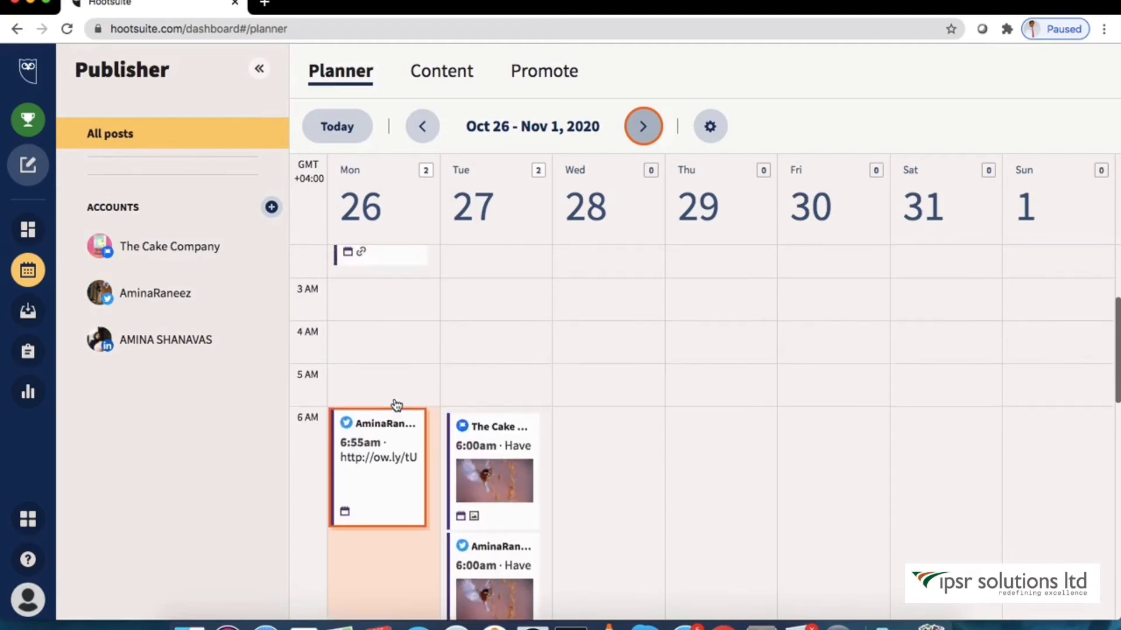
Open the details of Monday's 6:55am scheduled Twitter post
{"action": "left_click", "coordinate": [477, 353]}
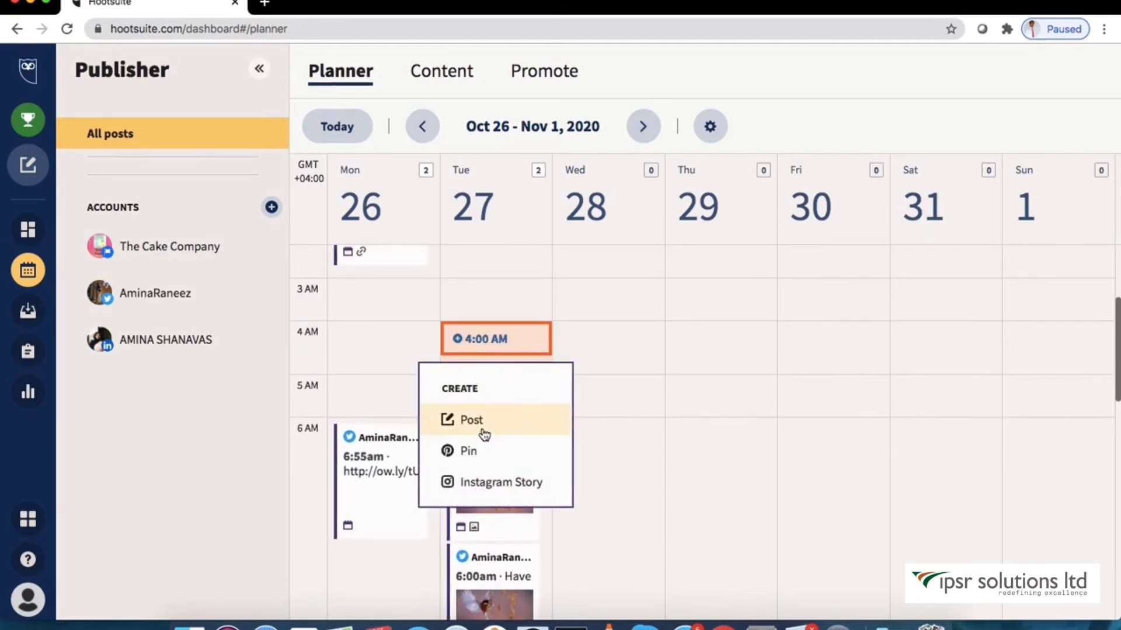
{"action": "left_click", "coordinate": [362, 496]}
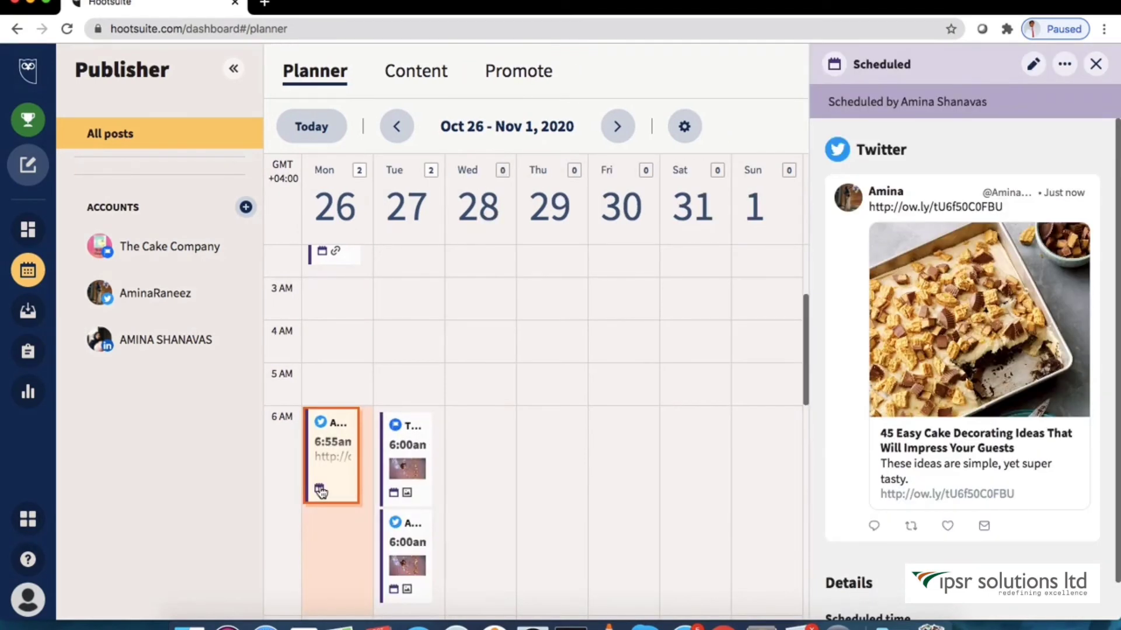
{"action": "scroll", "coordinate": [320, 492], "scroll_direction": "down", "scroll_amount": 3}
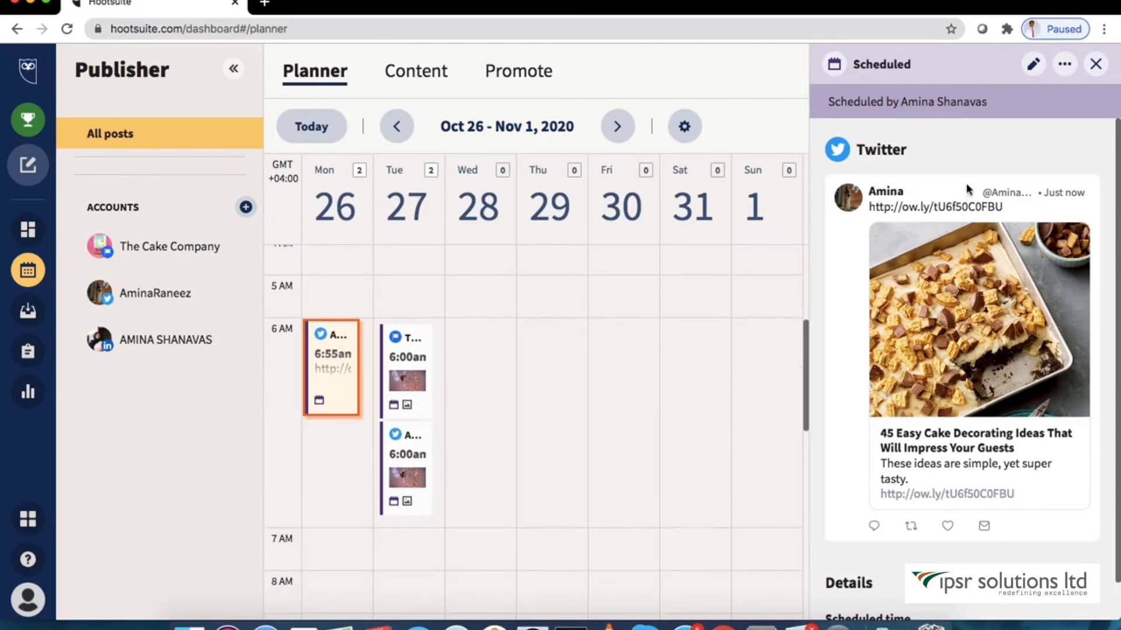
Open the Monday post and its actions menu, then close both without saving changes
{"action": "left_click", "coordinate": [1033, 67]}
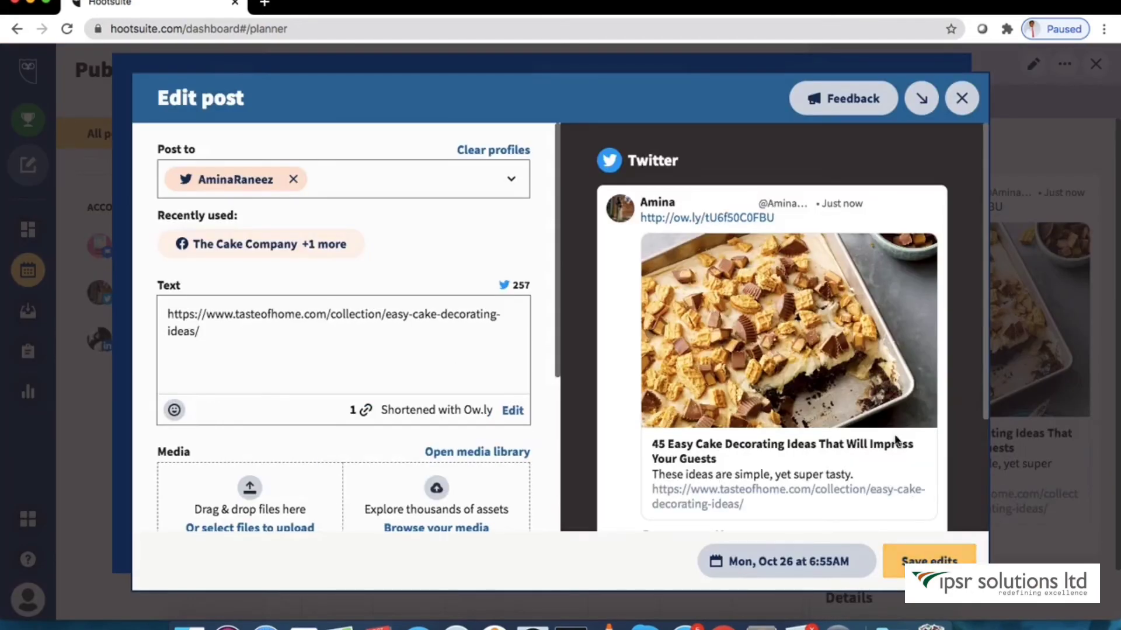
{"action": "left_click", "coordinate": [962, 98]}
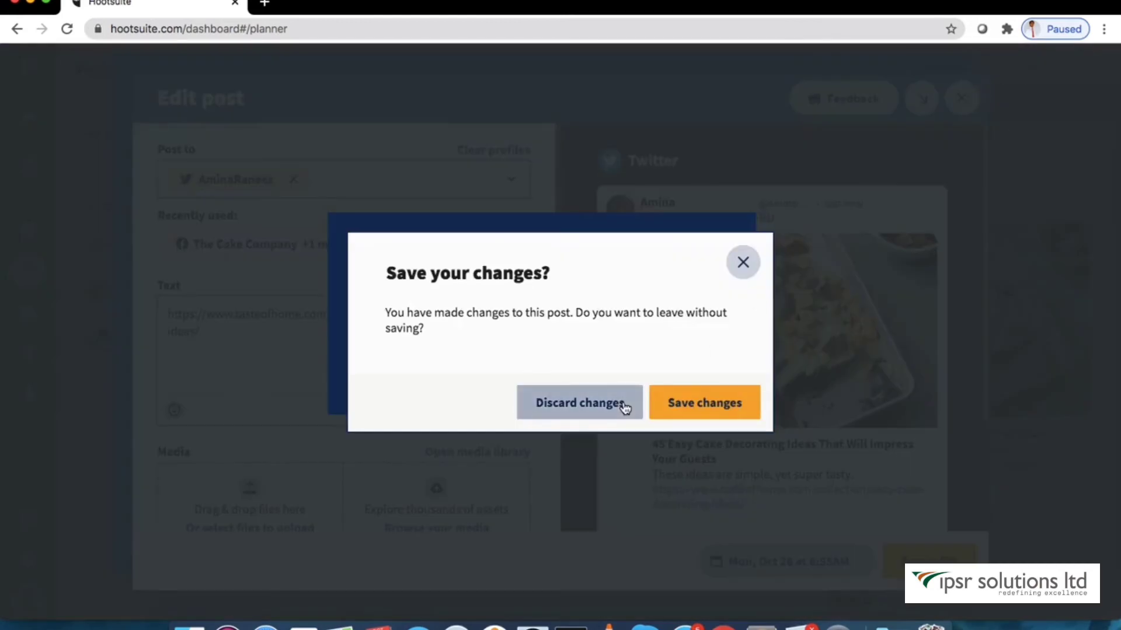
{"action": "left_click", "coordinate": [625, 404]}
{"action": "left_click", "coordinate": [1065, 64]}
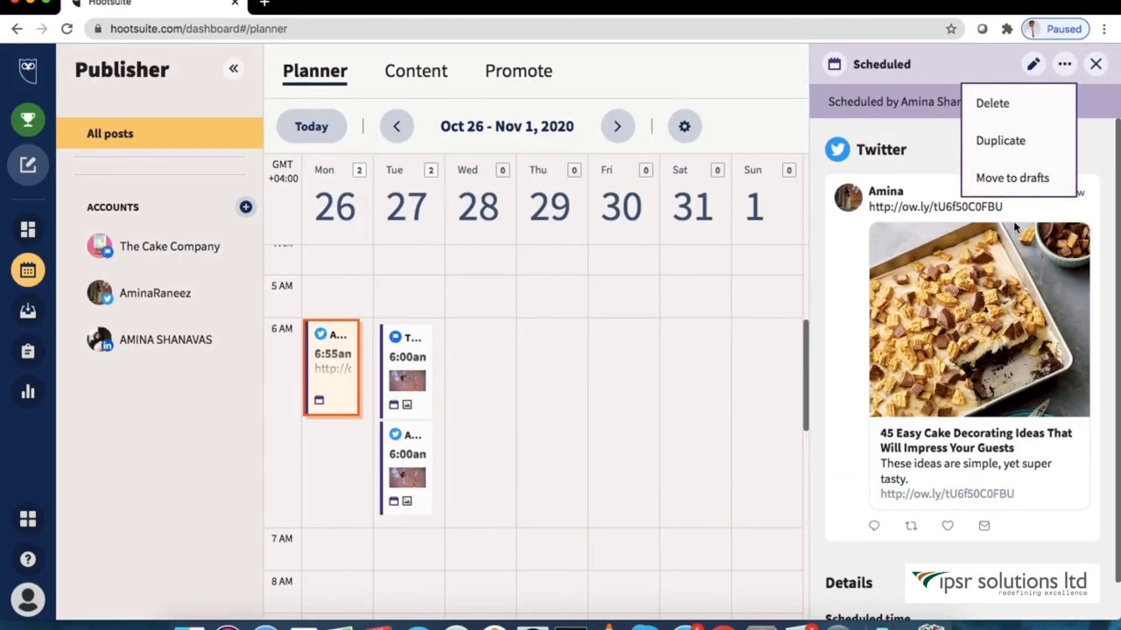
{"action": "left_click", "coordinate": [937, 152]}
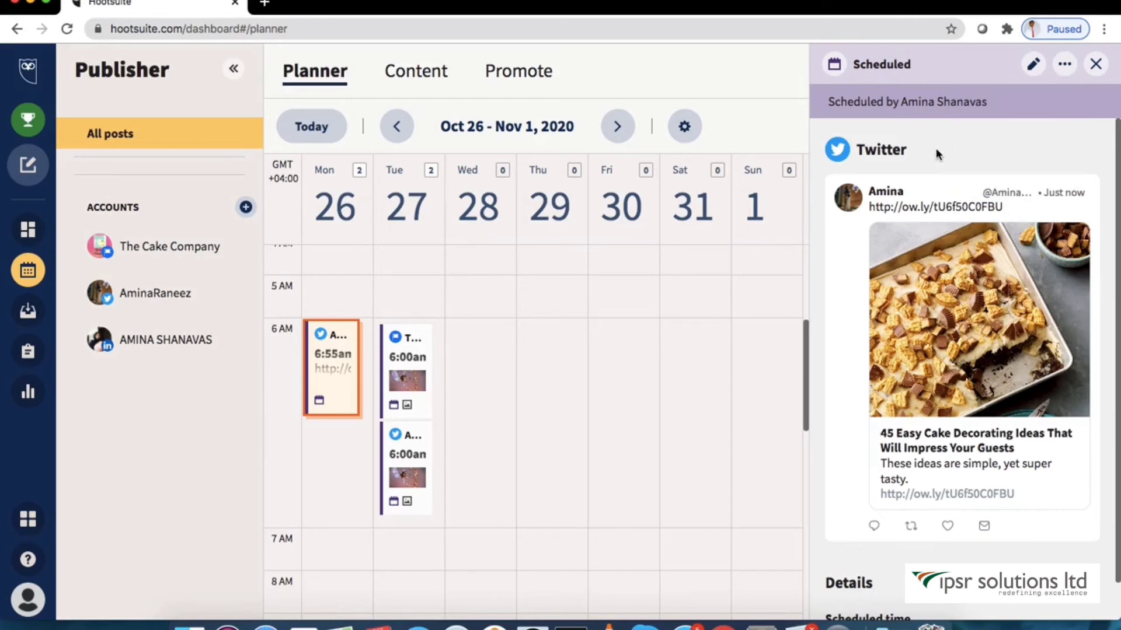
Move Tuesday's 6:00 AM post to Wednesday Oct 28 at 6:15 AM, then view the week of Oct 19–25
{"action": "scroll", "coordinate": [938, 150], "scroll_direction": "down", "scroll_amount": 1}
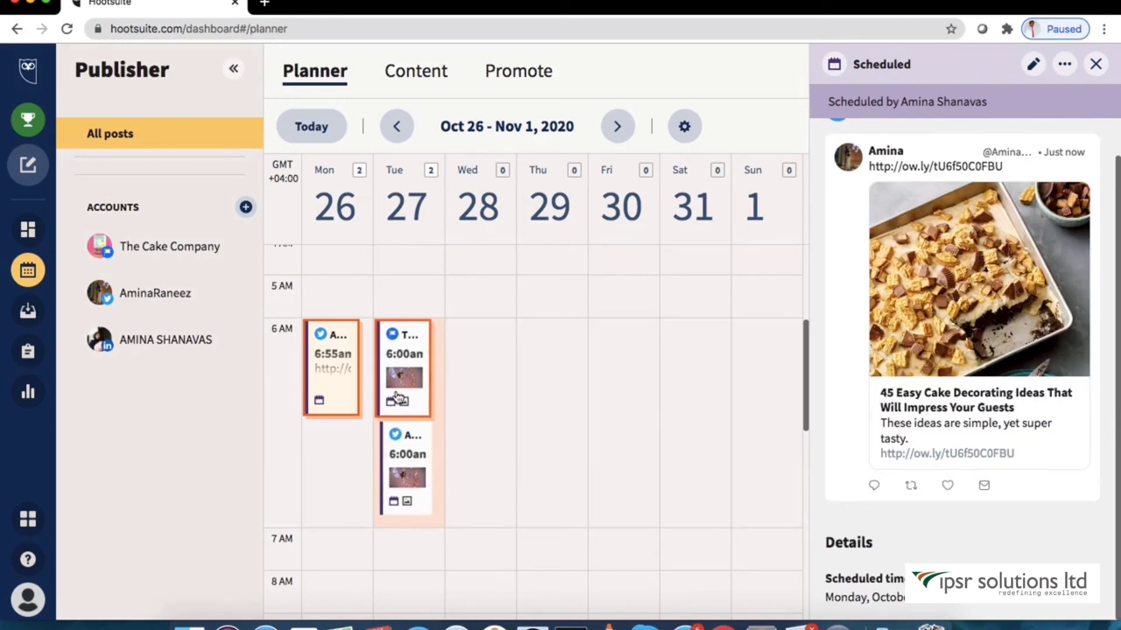
{"action": "left_click_drag", "start_coordinate": [392, 404], "coordinate": [411, 498]}
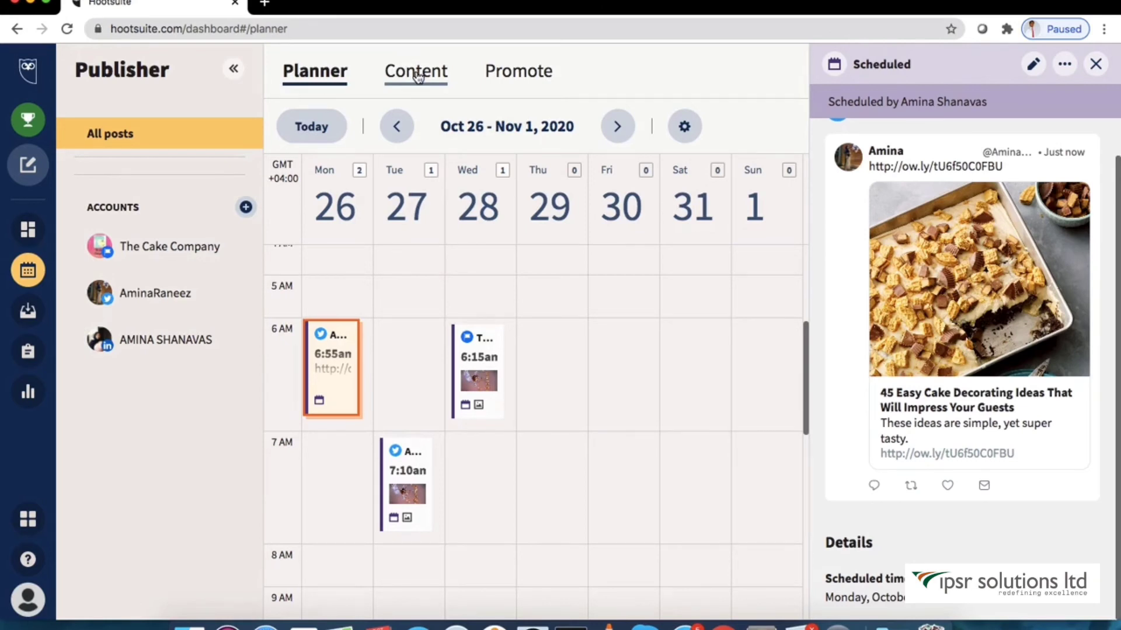
{"action": "left_click", "coordinate": [394, 123]}
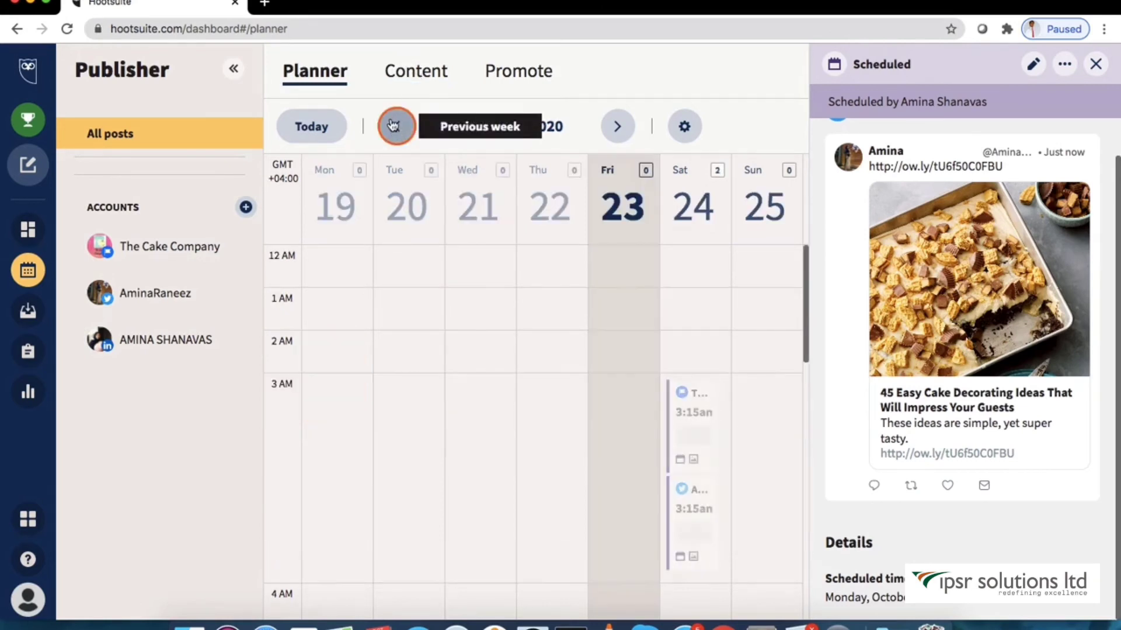
List all scheduled posts, then bring up the Boost options for the LinkedIn ad channel
{"action": "left_click", "coordinate": [442, 76]}
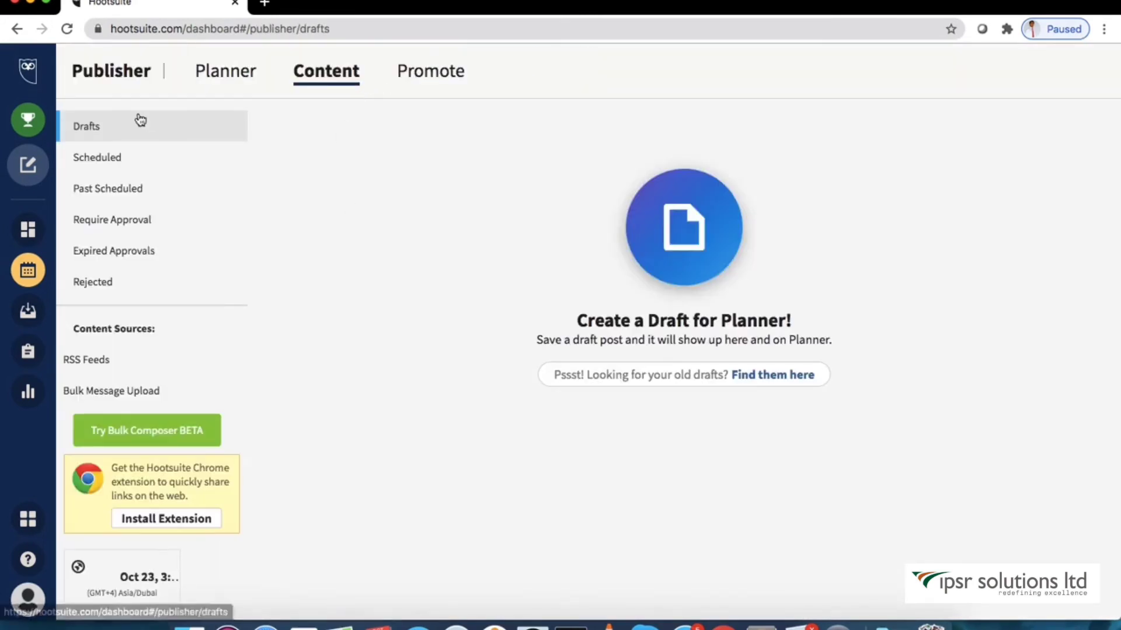
{"action": "left_click", "coordinate": [108, 166]}
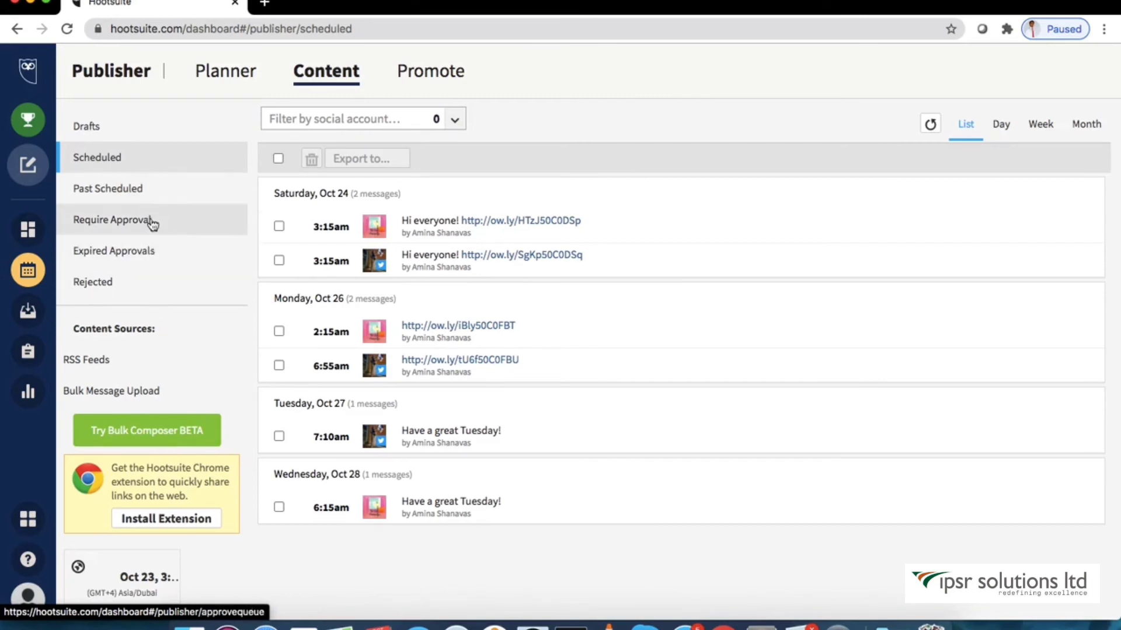
{"action": "left_click", "coordinate": [443, 71]}
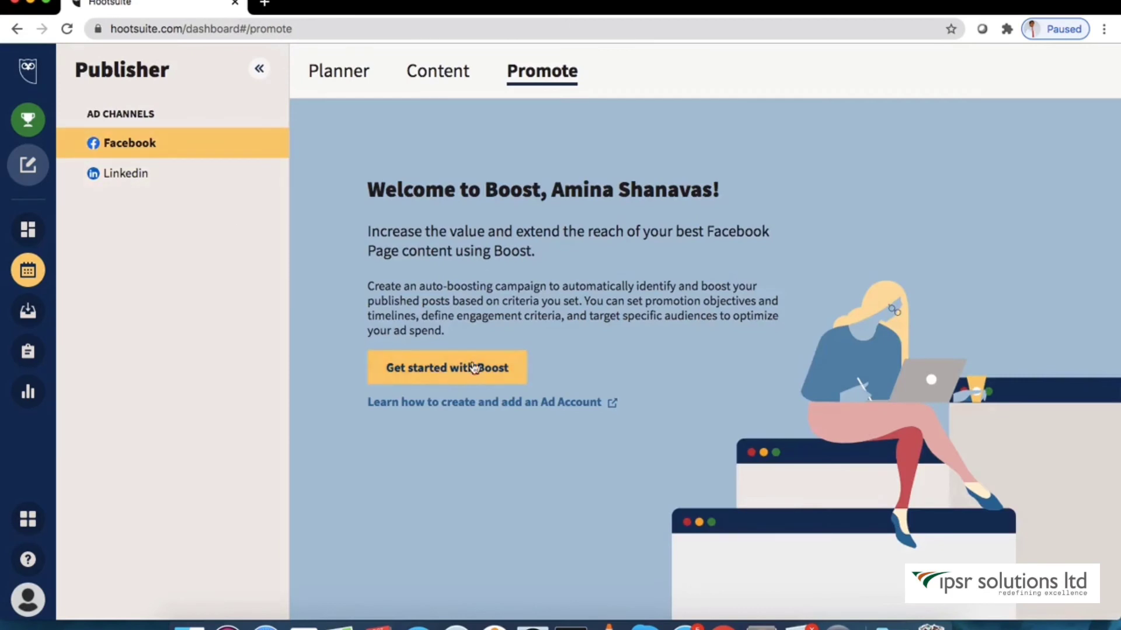
{"action": "left_click", "coordinate": [161, 173]}
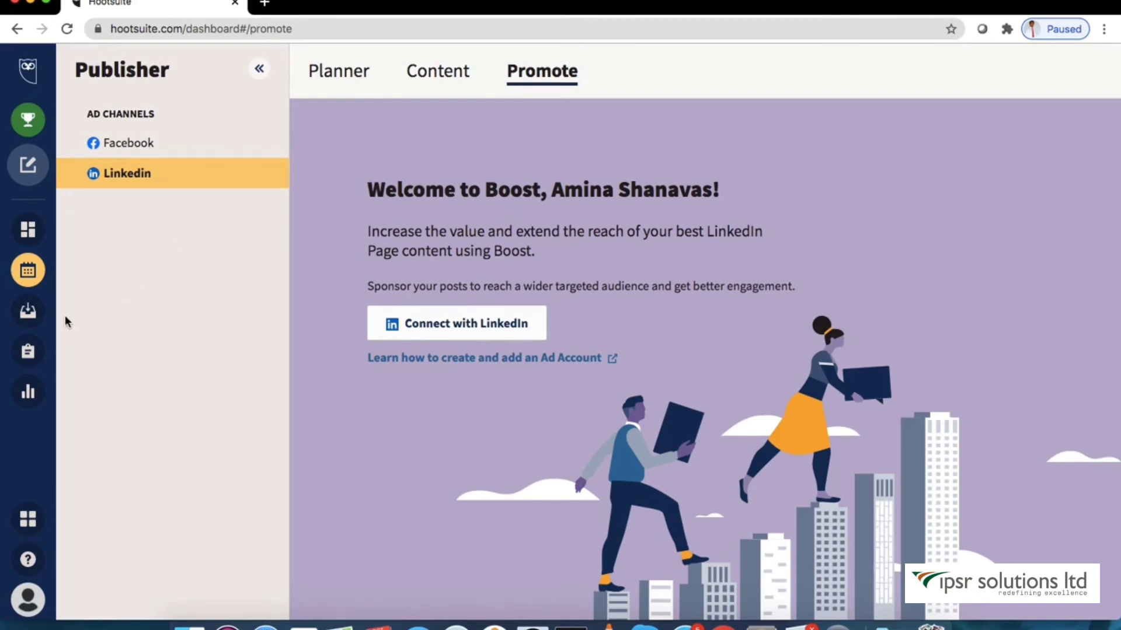
Check the empty inbox's Incoming and Done views, then go to the Assignments page
{"action": "left_click", "coordinate": [28, 310]}
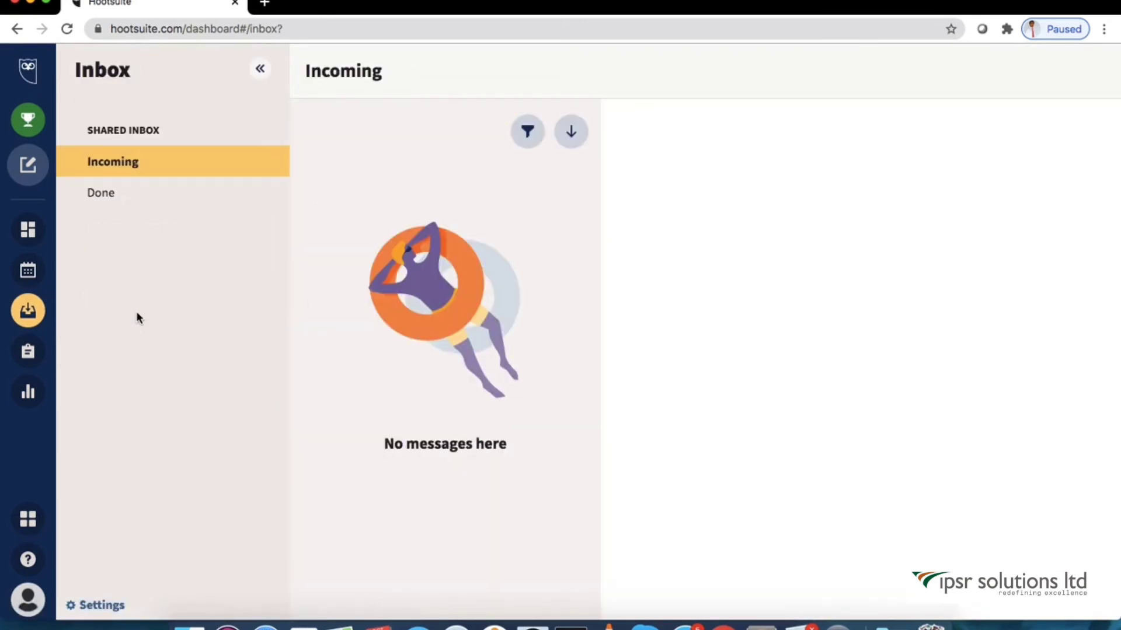
{"action": "left_click", "coordinate": [125, 159]}
{"action": "left_click", "coordinate": [157, 162]}
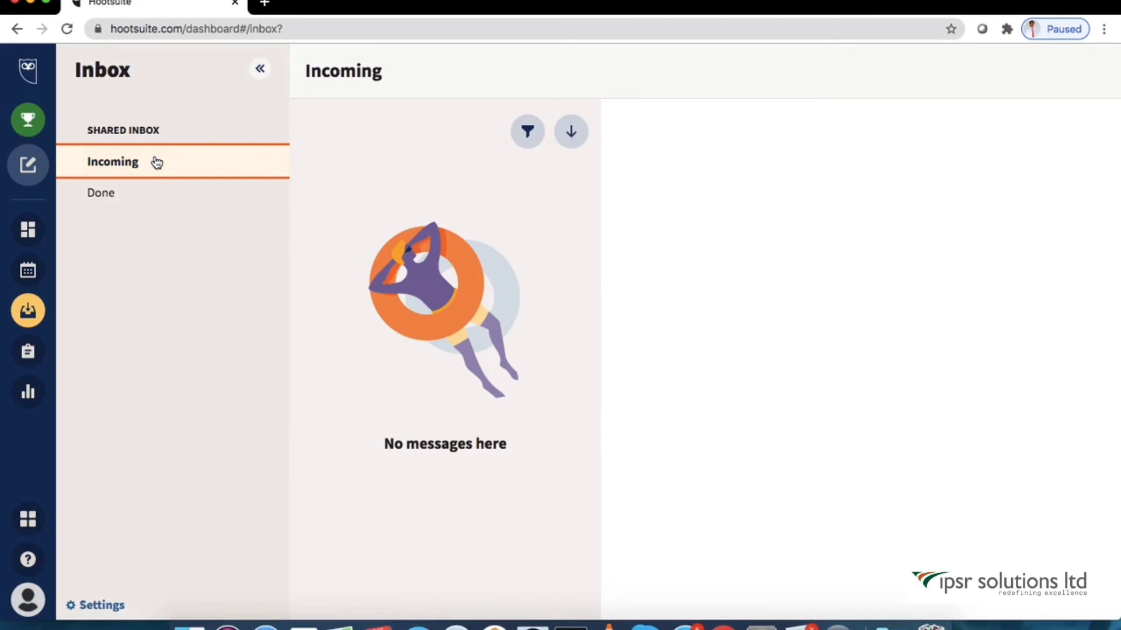
{"action": "left_click", "coordinate": [121, 200]}
{"action": "left_click", "coordinate": [242, 205]}
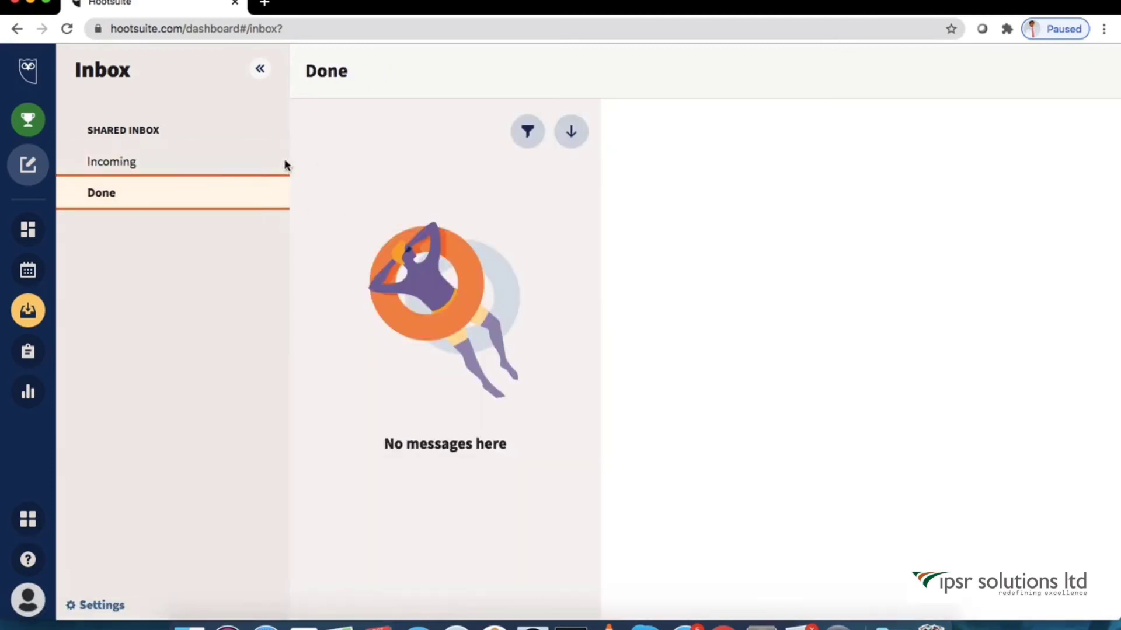
{"action": "left_click", "coordinate": [241, 165]}
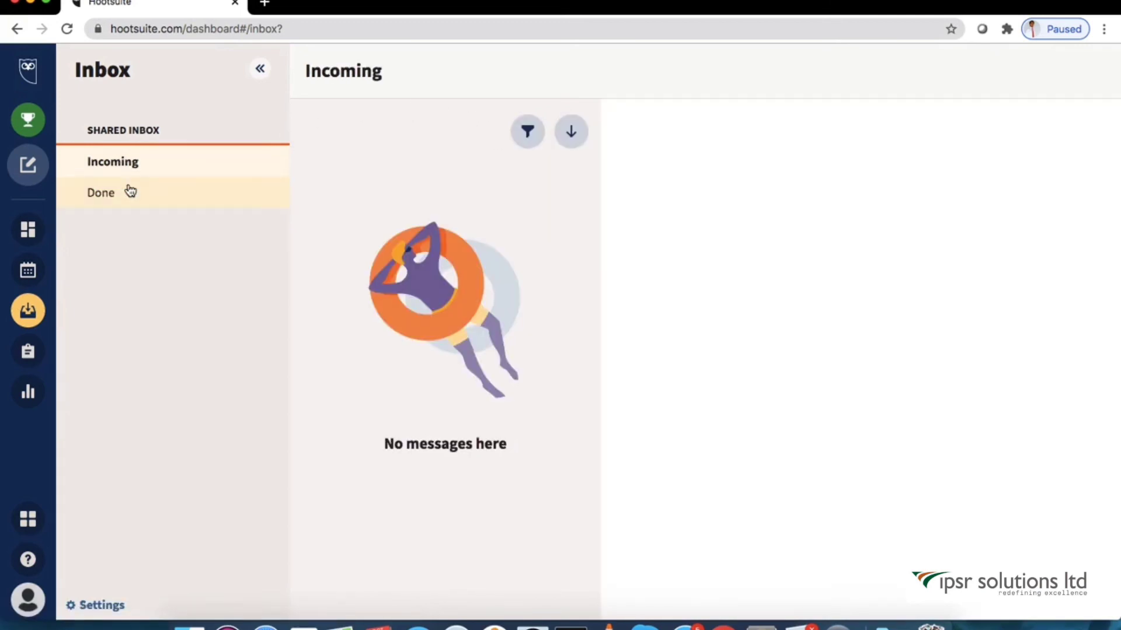
{"action": "left_click", "coordinate": [27, 353]}
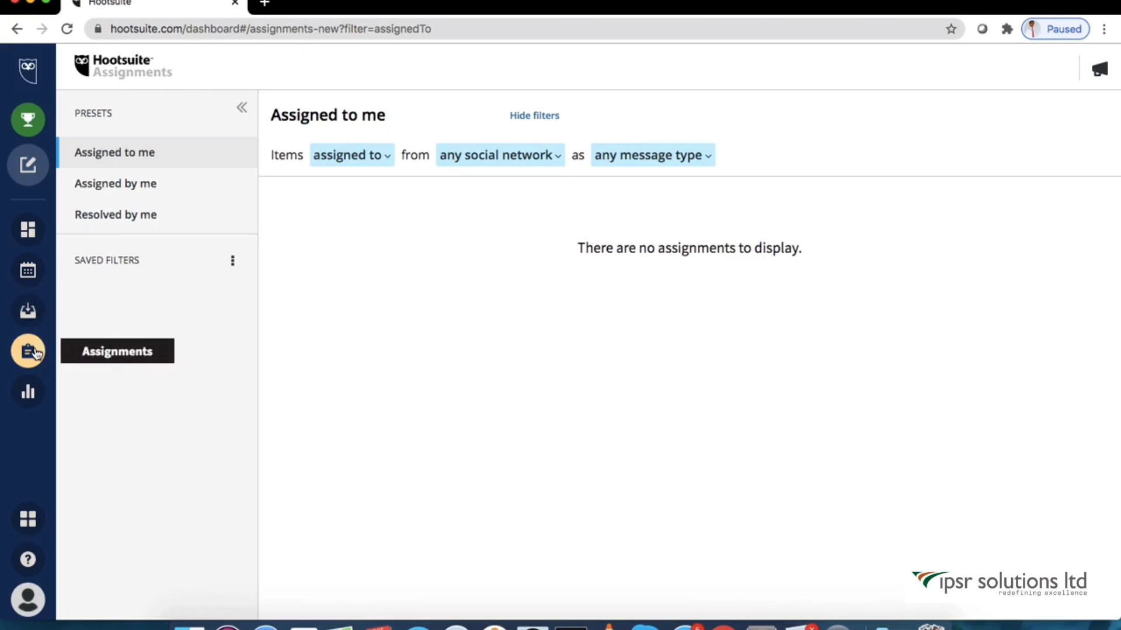
{"action": "left_click", "coordinate": [32, 402]}
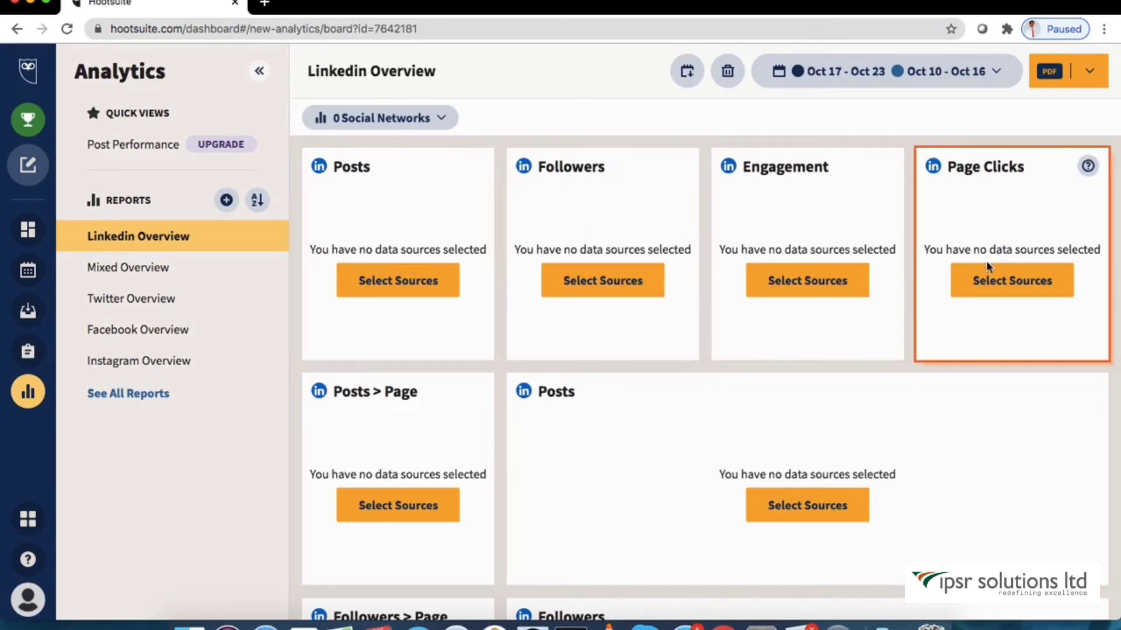
Scroll through the Mixed Overview report's charts: 21 Facebook fans, 2 Twitter followers and post counts
{"action": "left_click", "coordinate": [162, 270]}
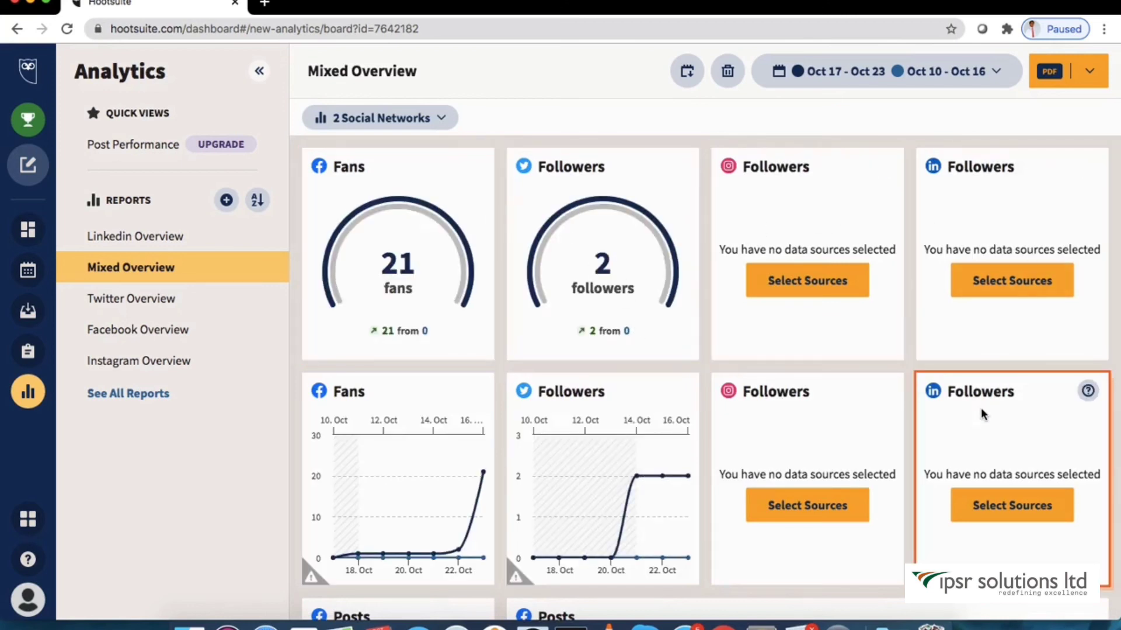
{"action": "scroll", "coordinate": [682, 428], "scroll_direction": "down", "scroll_amount": 4}
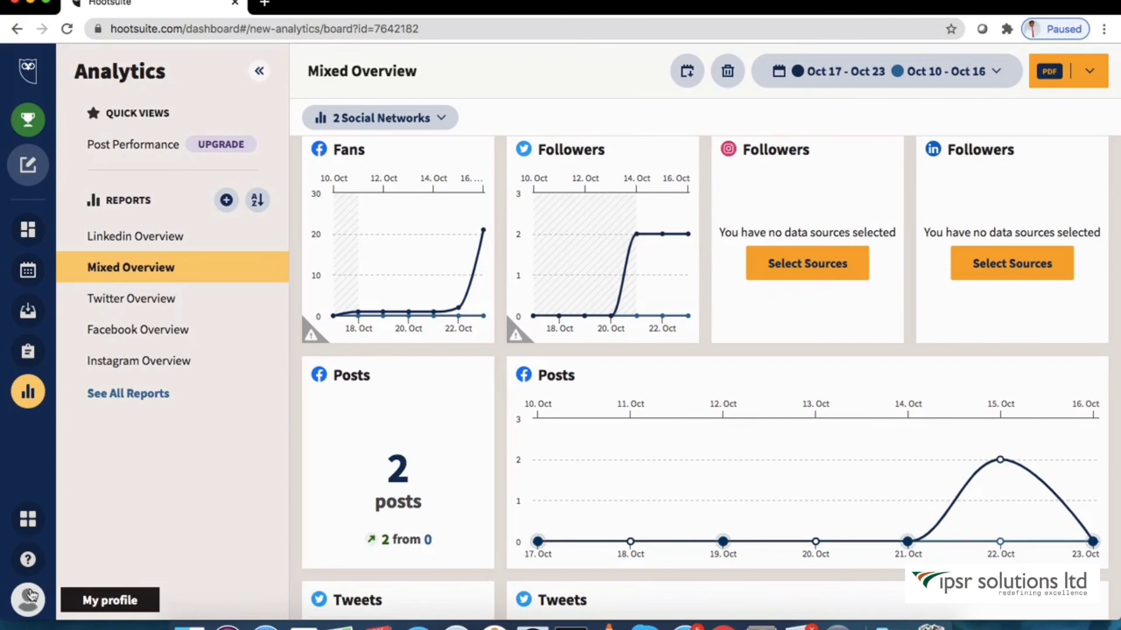
{"action": "left_click", "coordinate": [29, 599]}
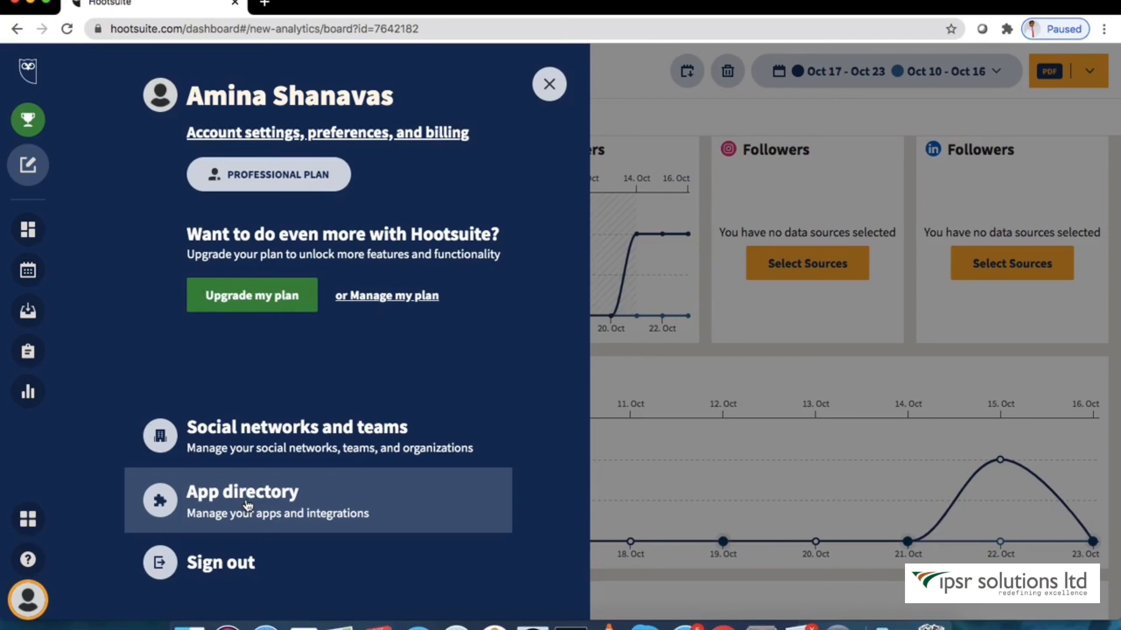
Find the free Canva app in the App Directory and install it with its stream
{"action": "left_click", "coordinate": [278, 503]}
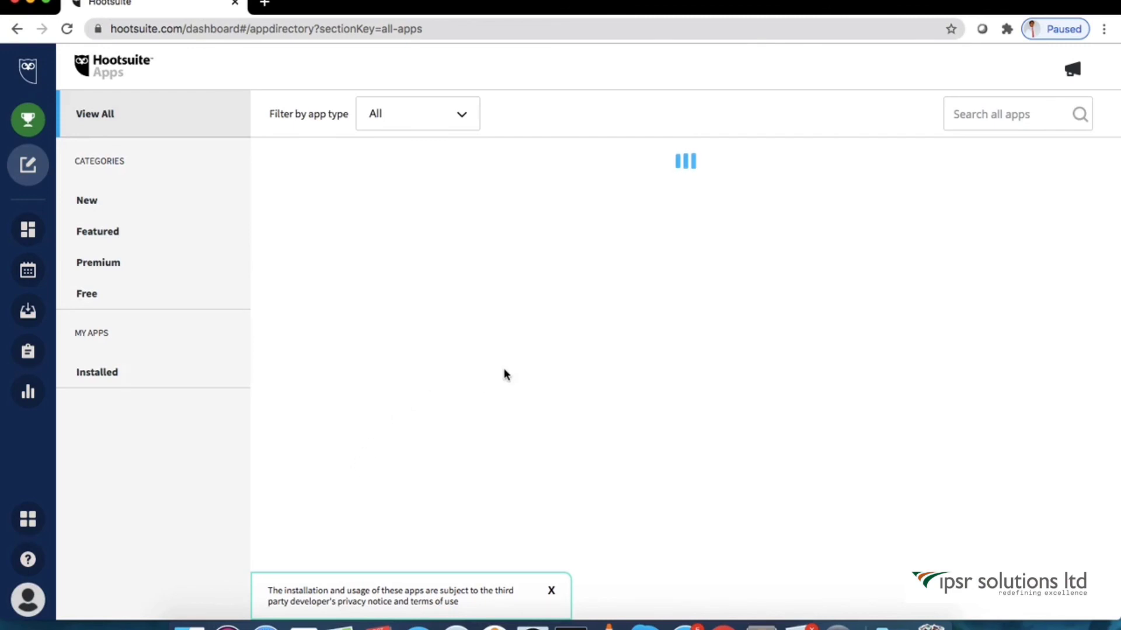
{"action": "left_click", "coordinate": [107, 296]}
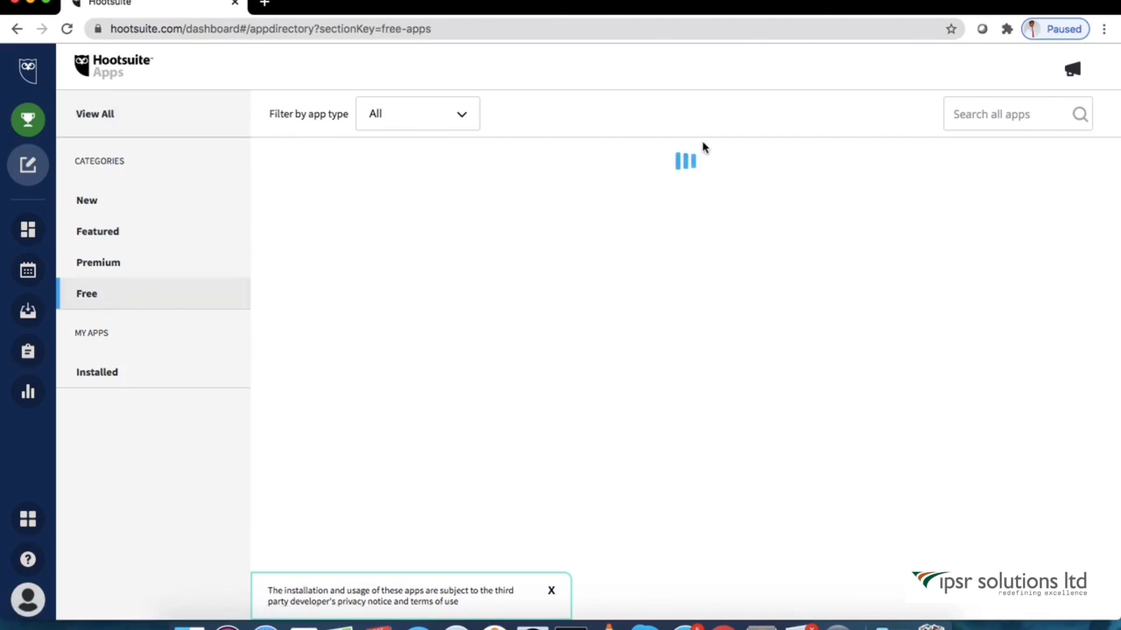
{"action": "left_click", "coordinate": [988, 117]}
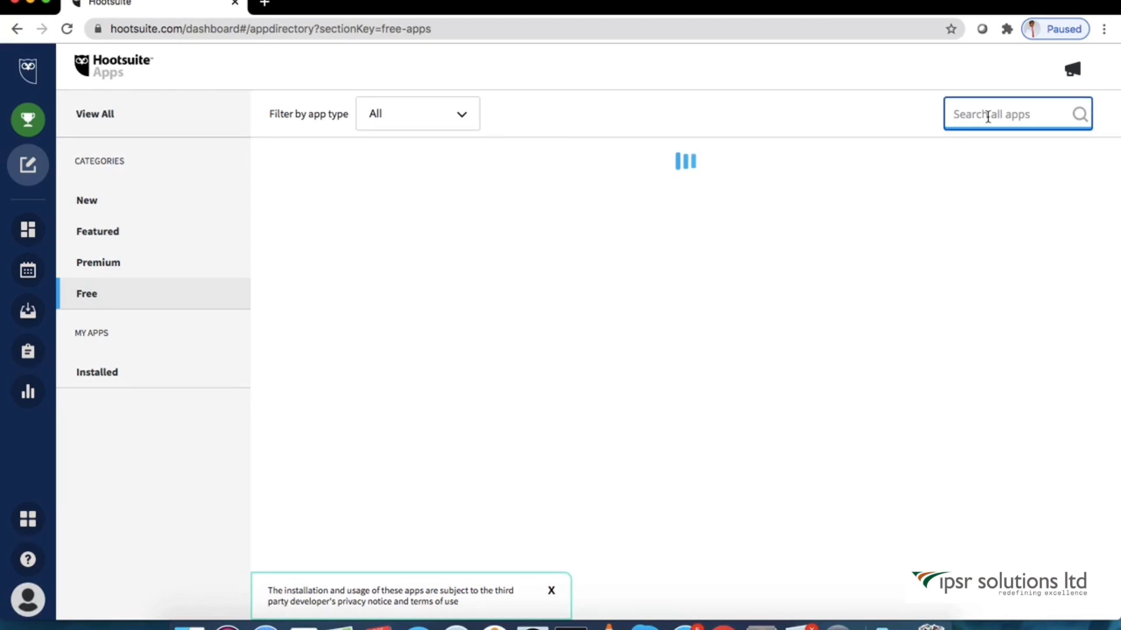
{"action": "type", "text": "Canva"}
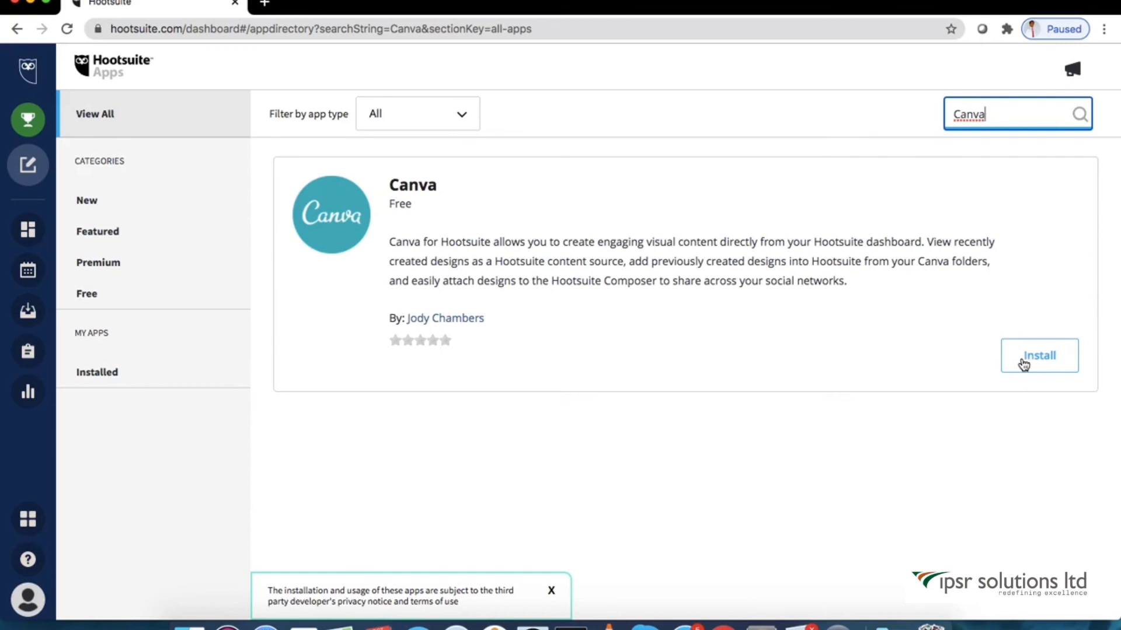
{"action": "left_click", "coordinate": [1024, 364]}
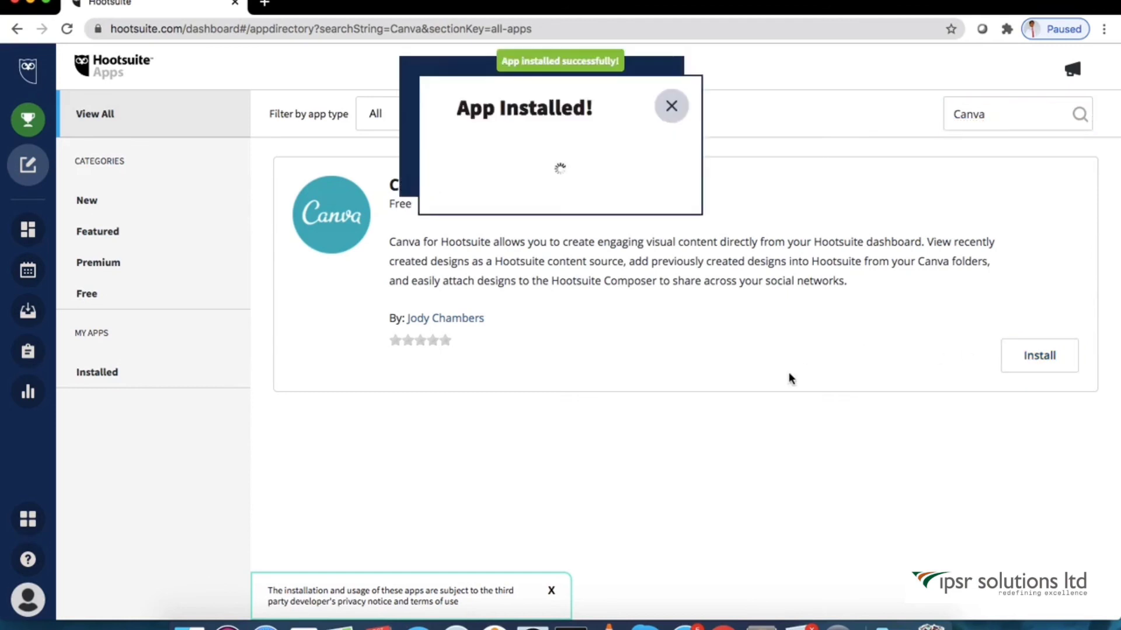
{"action": "left_click", "coordinate": [619, 322]}
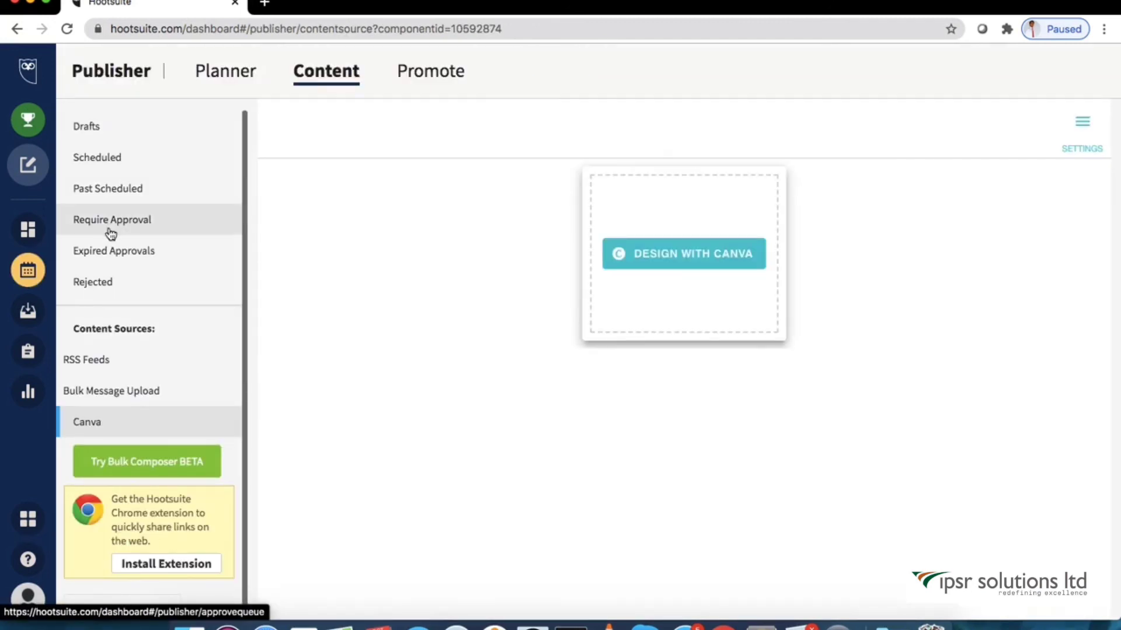
Browse the stream boards and show the new Canva board
{"action": "left_click", "coordinate": [29, 231]}
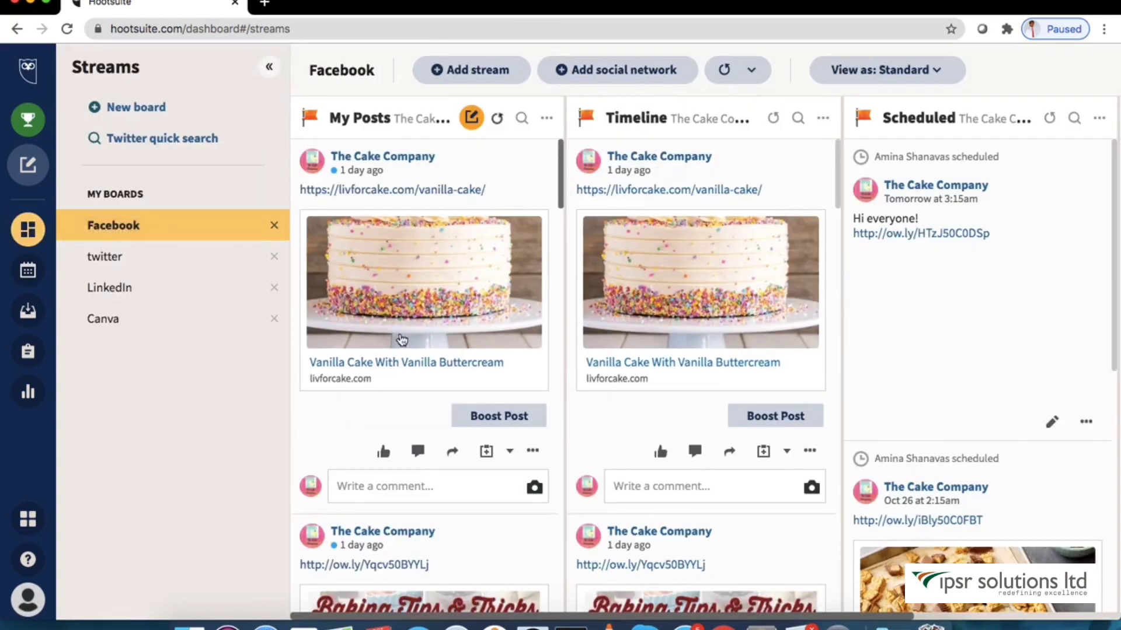
{"action": "left_click", "coordinate": [207, 254]}
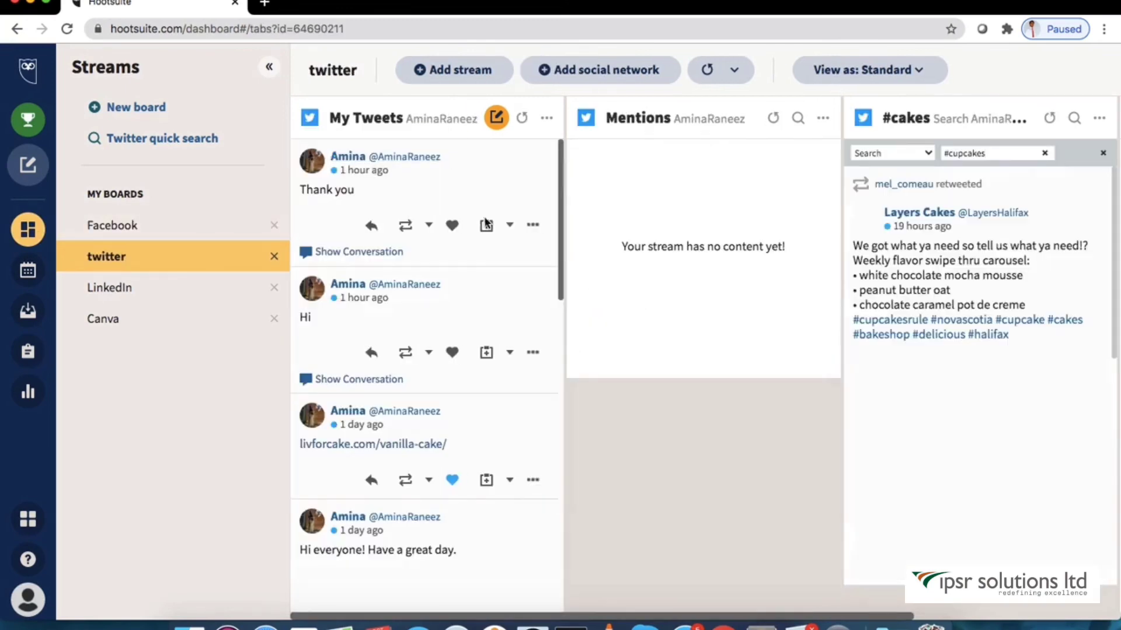
{"action": "left_click", "coordinate": [205, 319]}
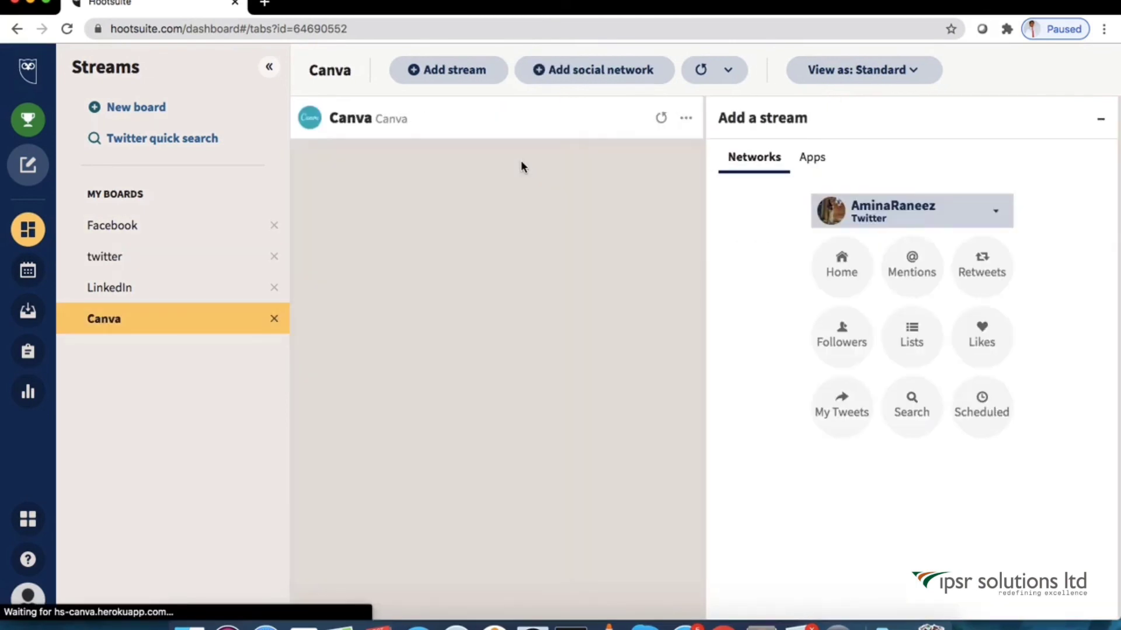